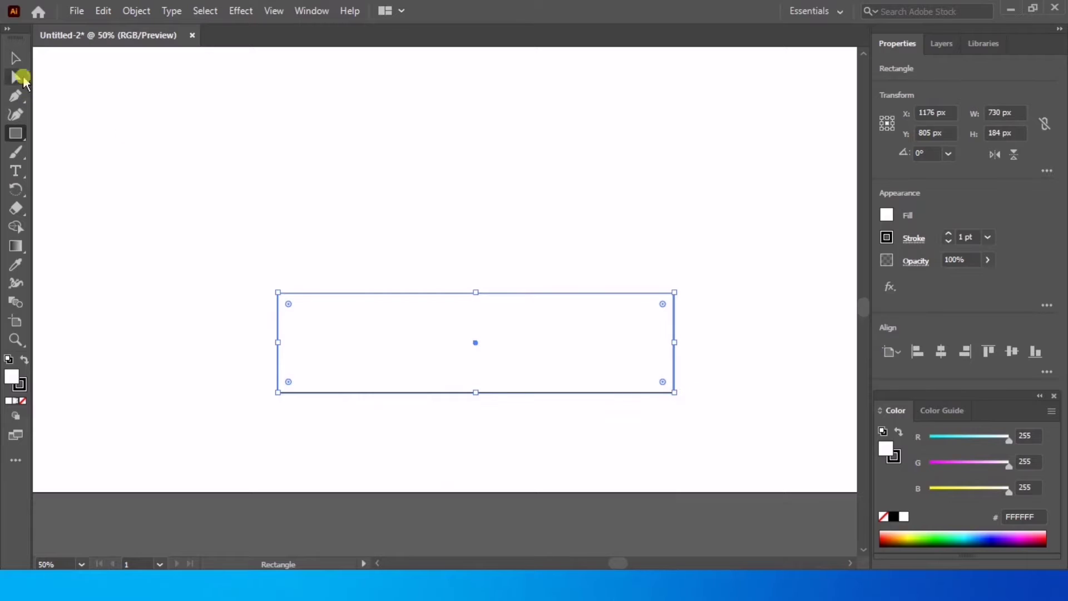
Reduce the rectangle's height to about 43 px and round its corners fully into a pill-shaped bar
click(16, 58)
drag(477, 294, 480, 369)
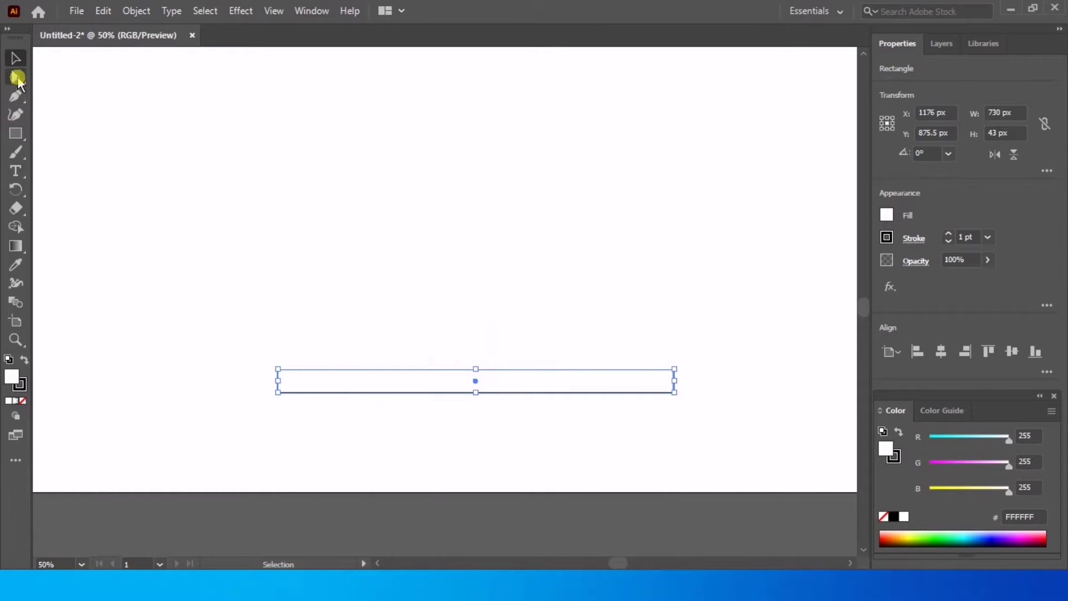
drag(754, 331, 307, 384)
click(17, 77)
click(12, 50)
click(519, 470)
Fill the rounded bar with brown A04D02
click(501, 382)
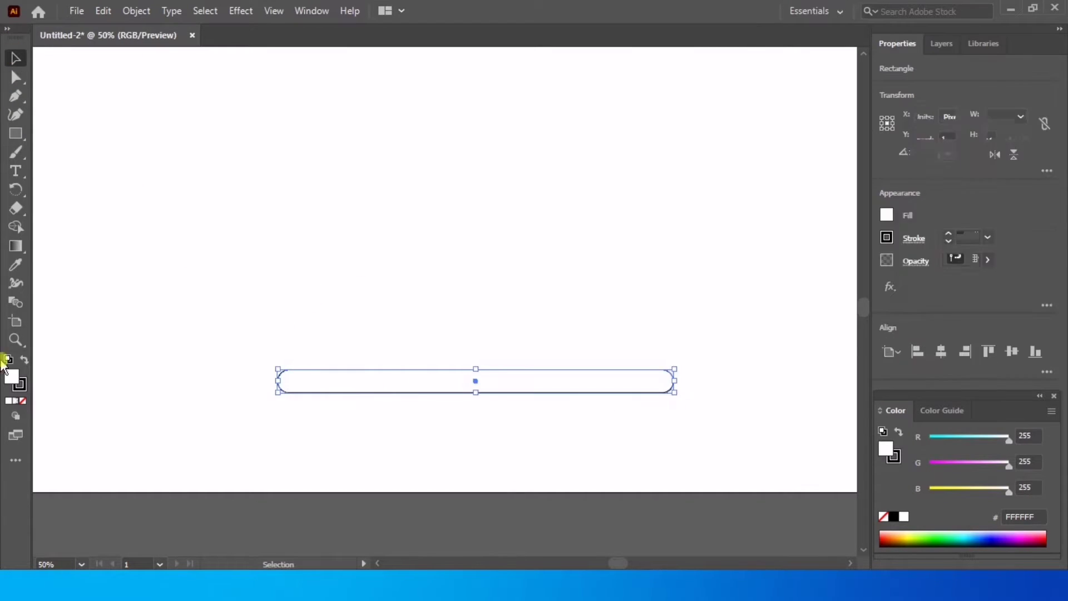
double_click(12, 377)
drag(552, 349, 553, 379)
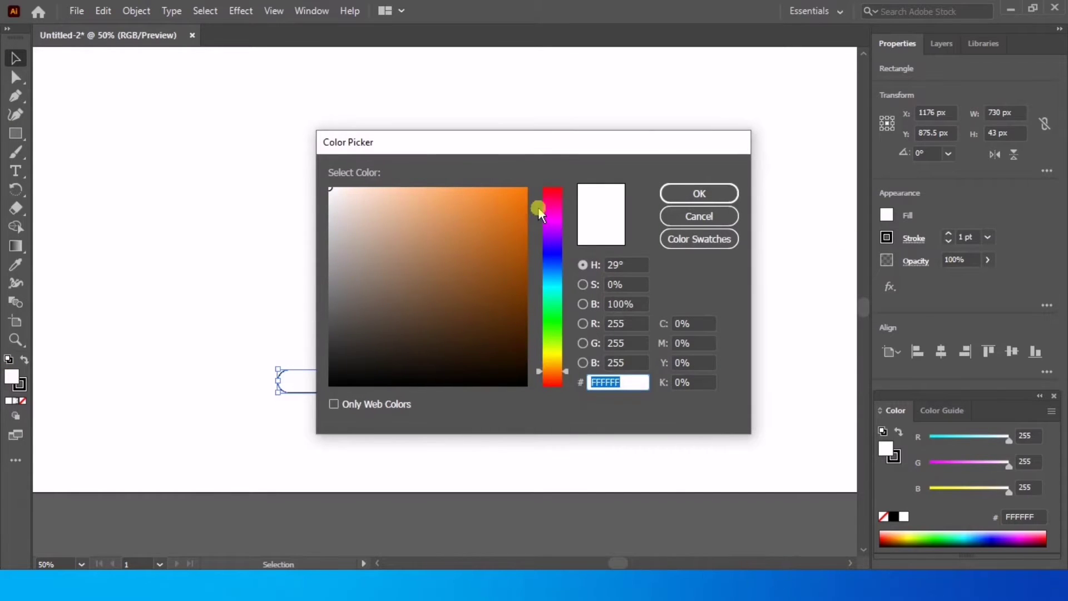
click(527, 203)
click(524, 261)
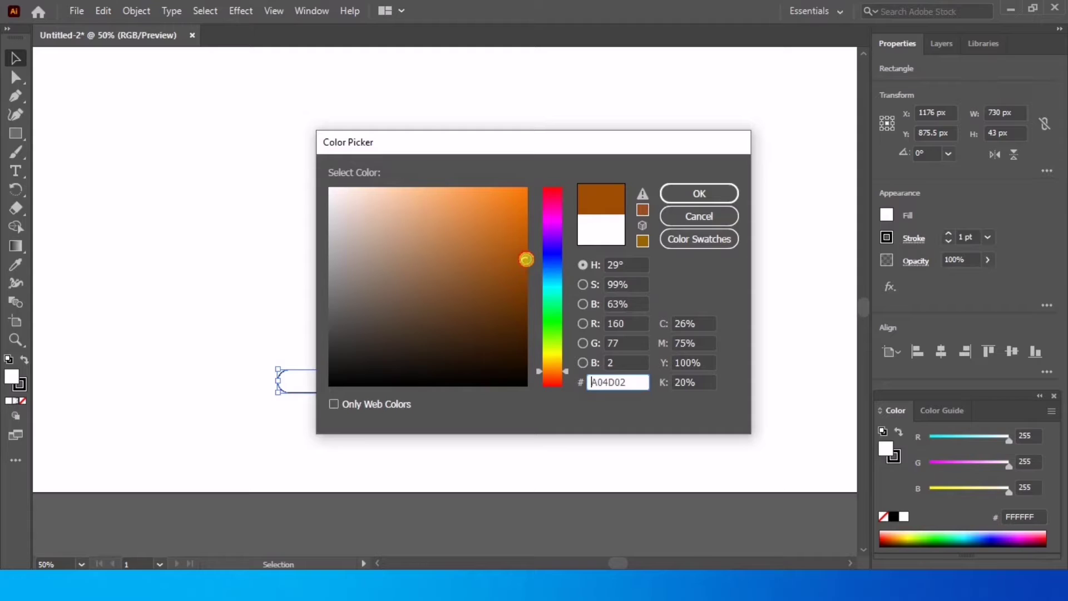
click(724, 195)
click(697, 164)
Remove the stroke from the brown bar
click(387, 368)
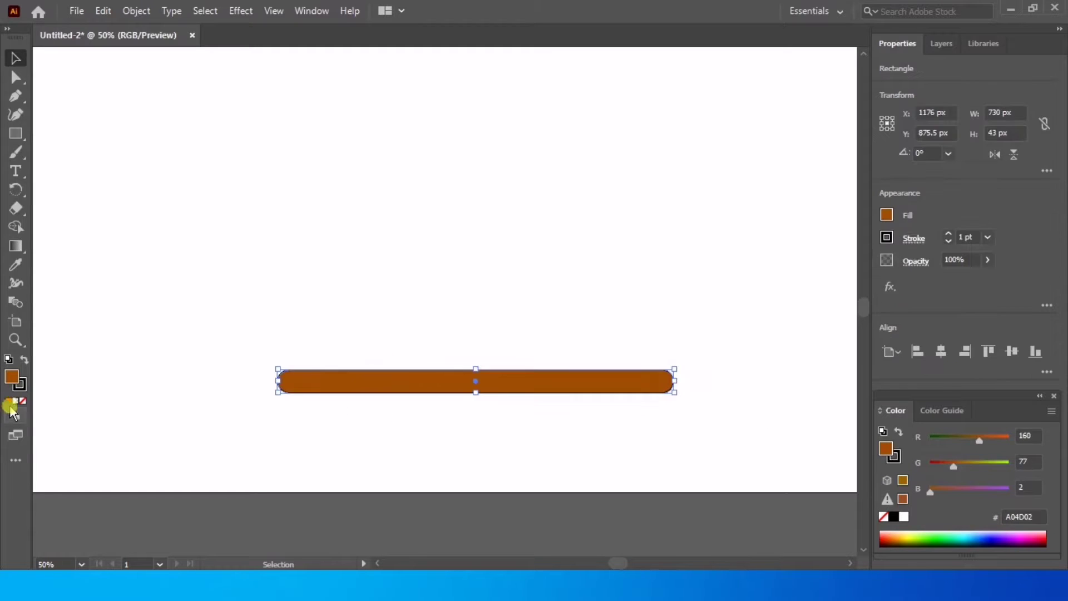
click(20, 384)
click(23, 400)
click(475, 328)
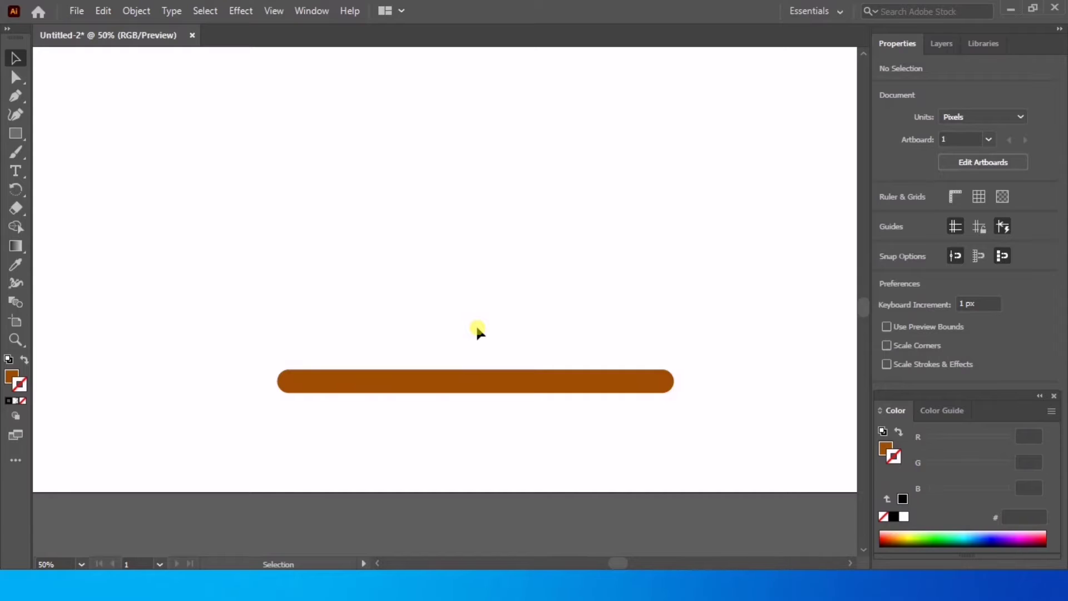
Move the brown bar to the artboard's lower centre and scale it proportionally to about 962 by 57 px
click(509, 395)
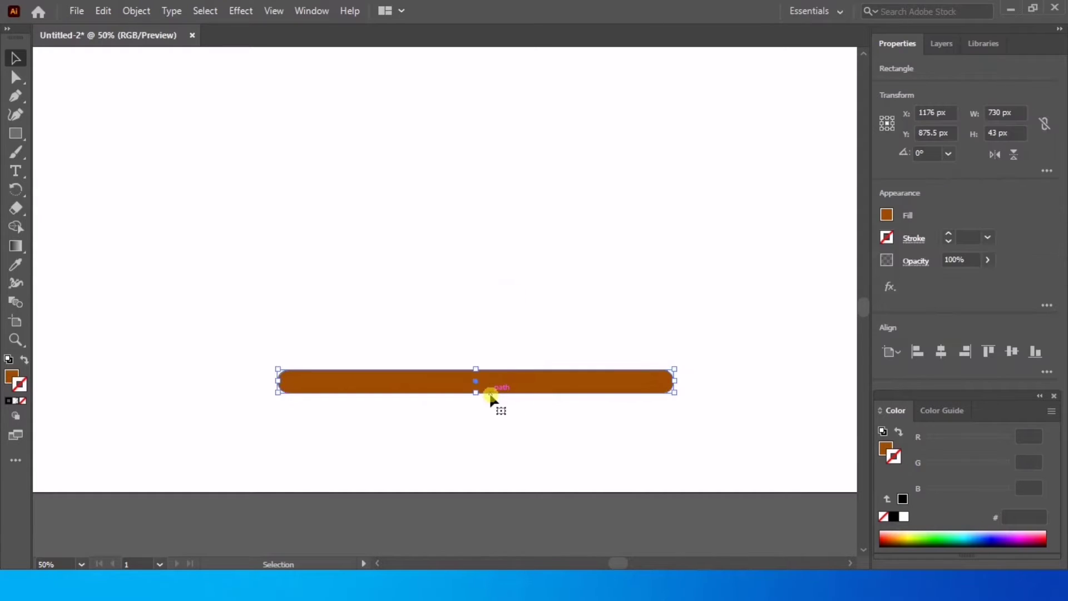
drag(610, 383, 572, 293)
scroll(568, 427, down, 2)
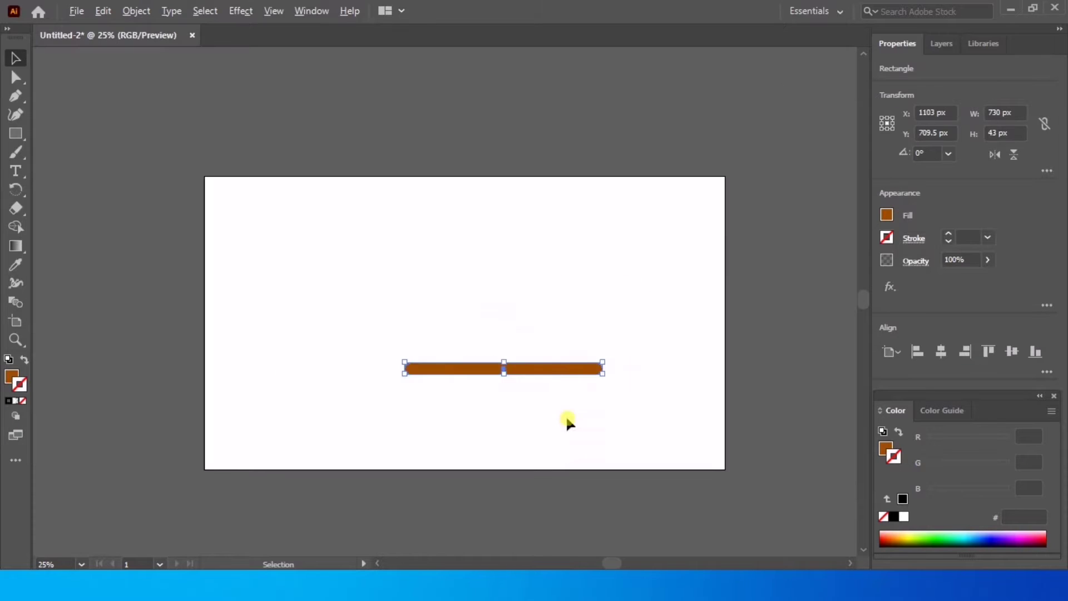
drag(561, 372, 524, 389)
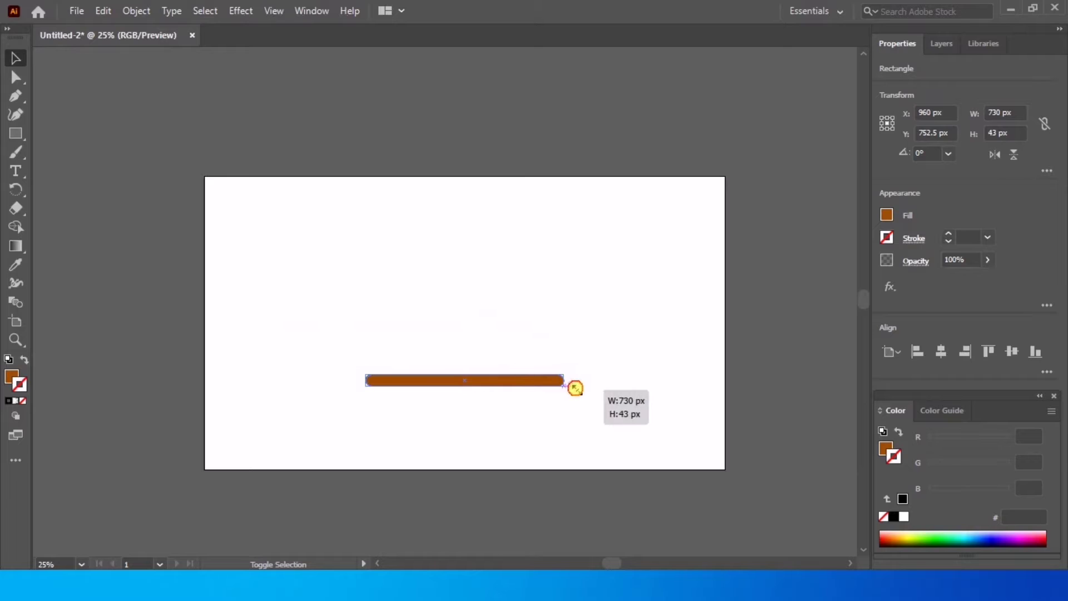
drag(565, 385, 596, 394)
scroll(501, 375, up, 1)
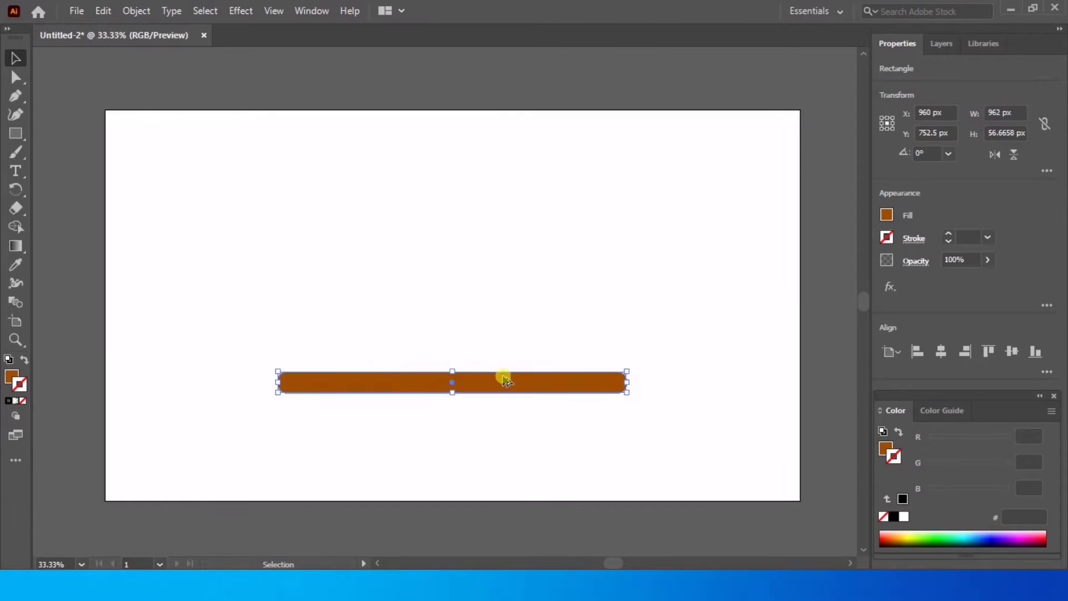
Duplicate the brown bar, shrink the copy to about 612 by 43 px and place it over the original's lower edge
click(520, 333)
drag(493, 385, 493, 315)
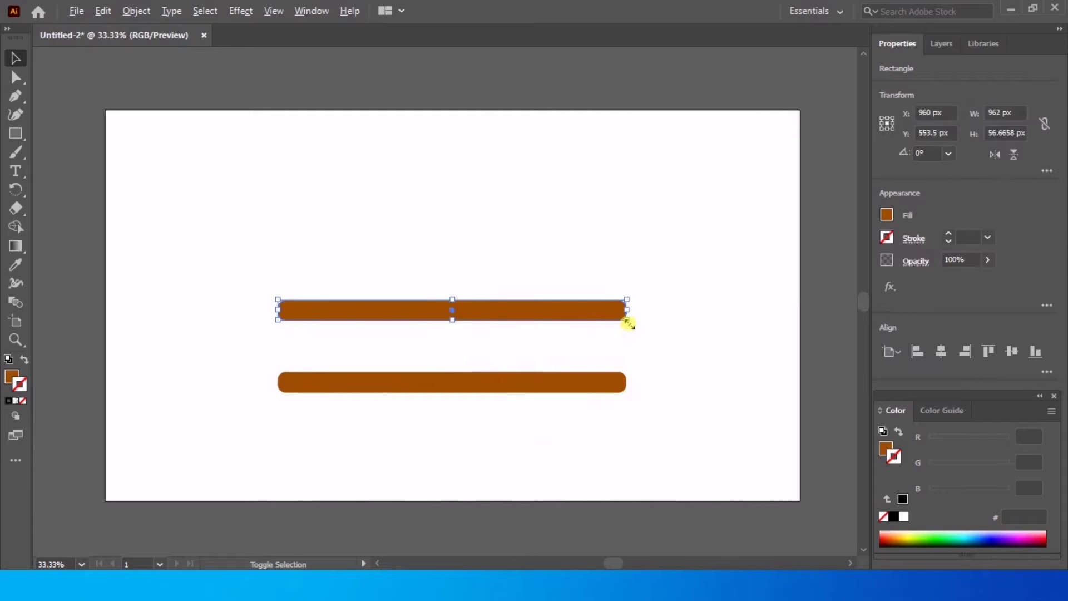
drag(629, 324, 500, 316)
drag(343, 308, 359, 392)
Change the smaller bar's fill to the lighter brown BA6100
double_click(11, 377)
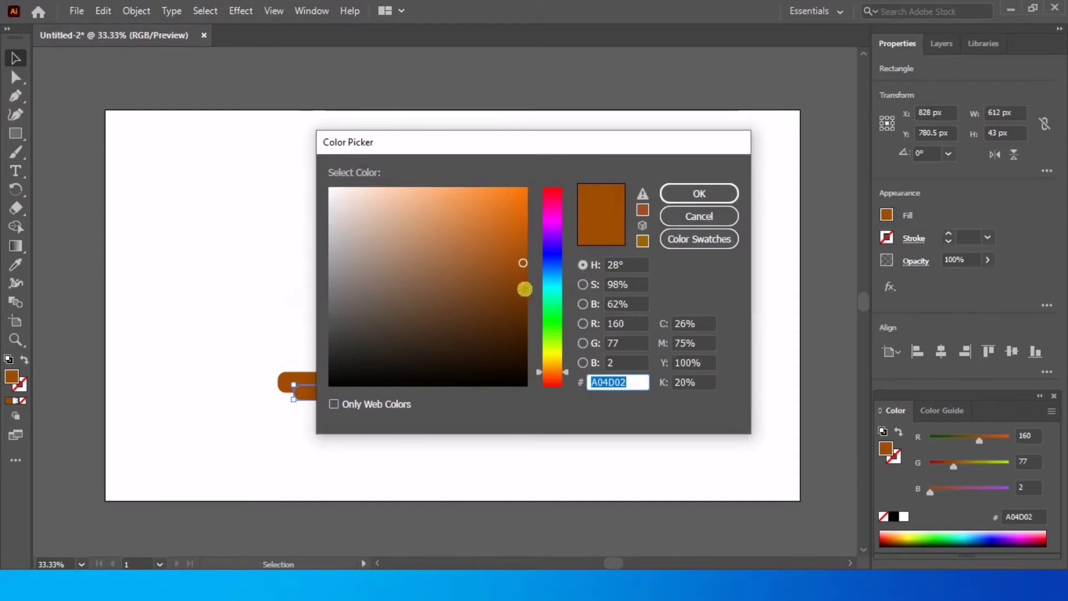
mouse_move(552, 369)
mouse_down()
mouse_move(554, 380)
mouse_move(562, 372)
mouse_up()
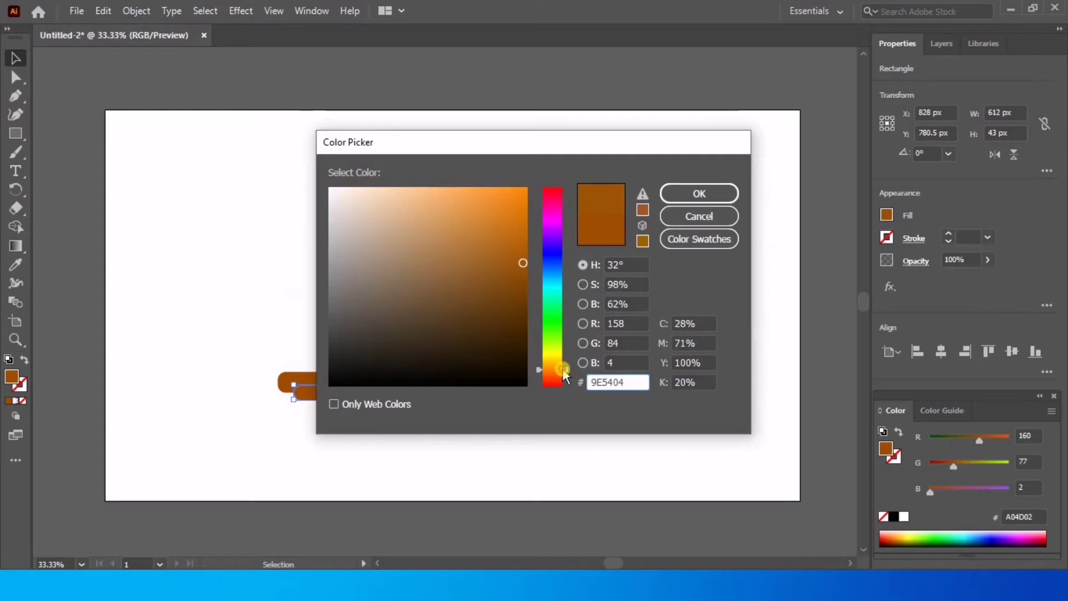
drag(517, 231, 527, 241)
click(676, 193)
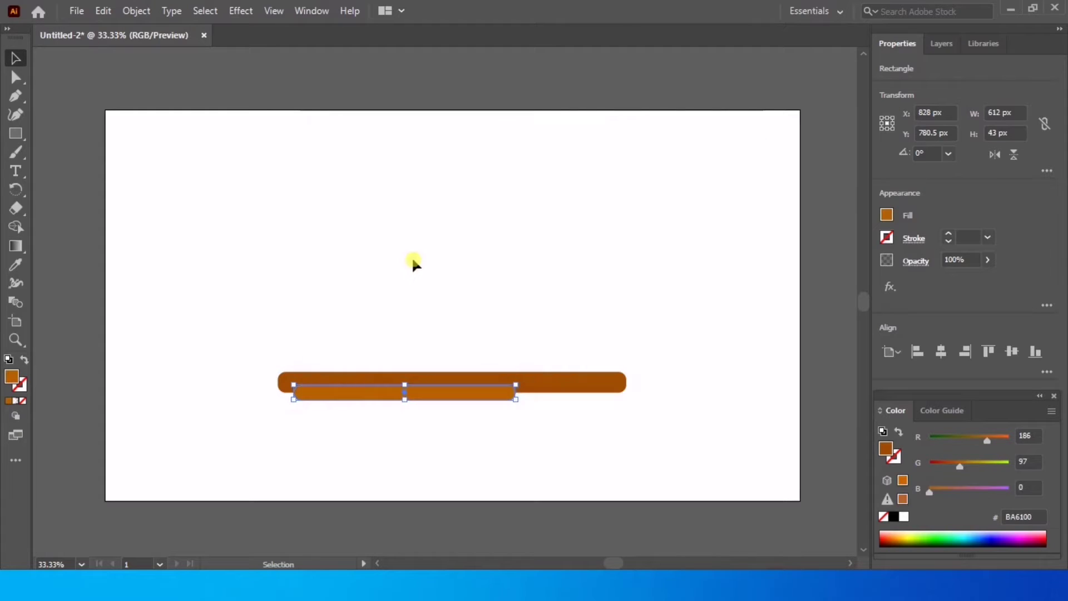
click(412, 262)
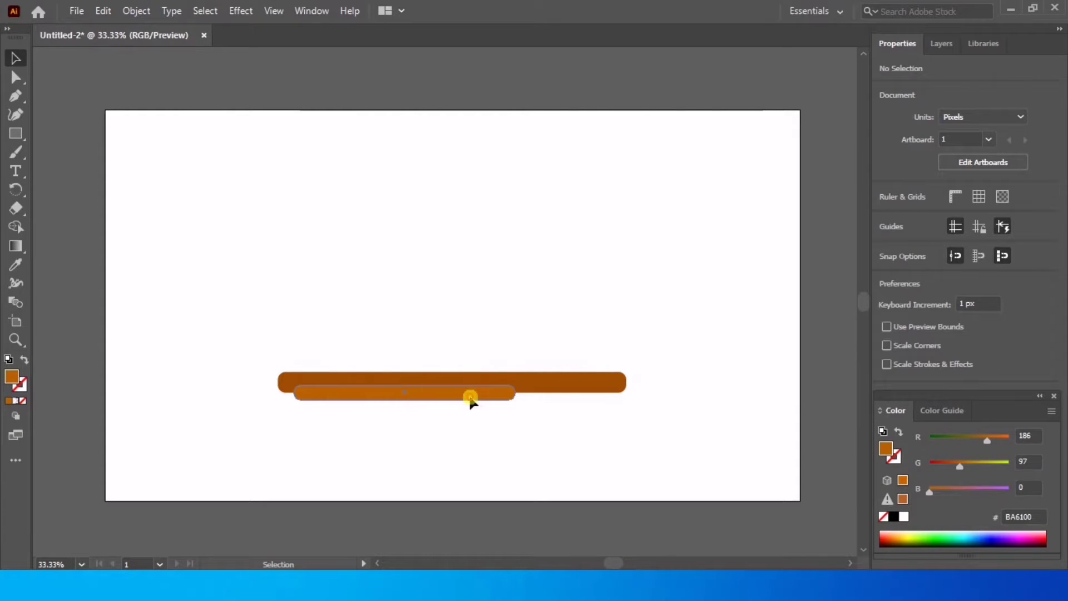
Shift the lighter brown bar toward the middle, duplicate it above the stack and narrow the copy to about 392 px
drag(470, 396, 452, 303)
click(550, 278)
click(458, 408)
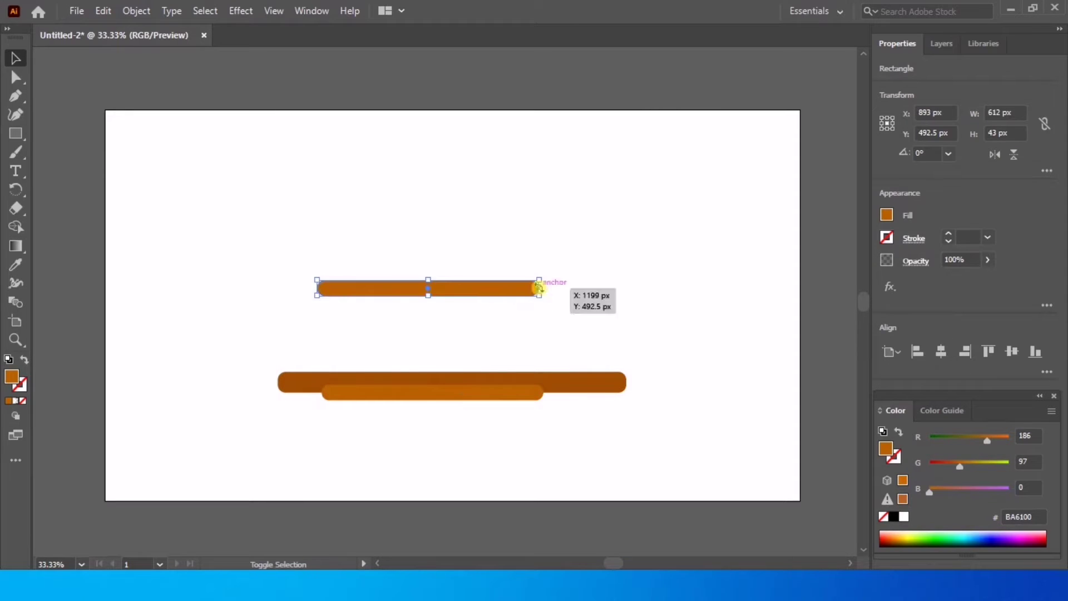
drag(539, 296, 459, 319)
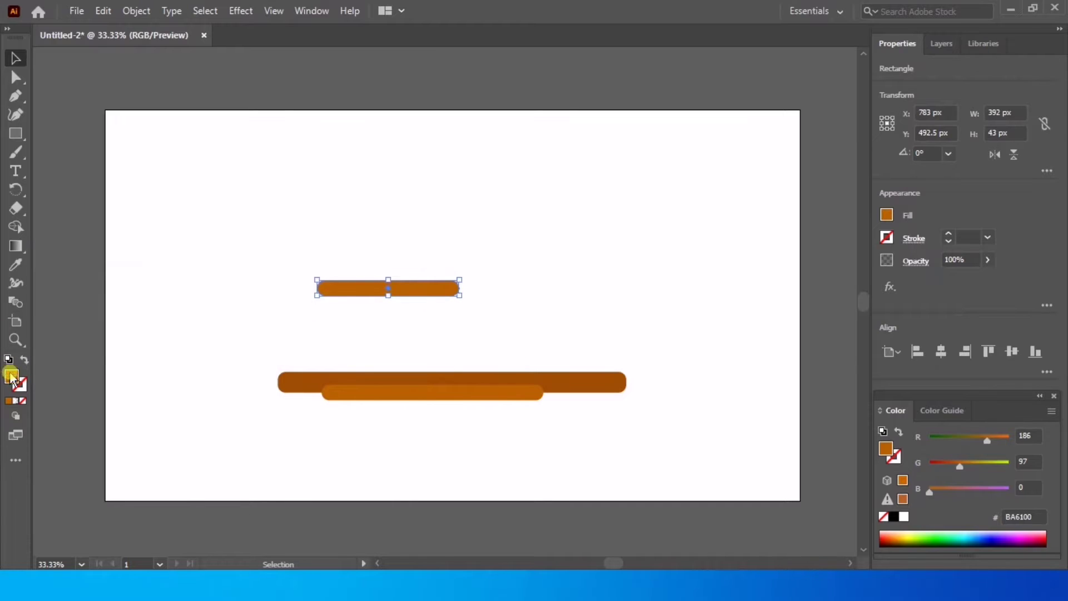
Fill the 392 px wide copy with light orange EF9337
double_click(12, 377)
drag(457, 188, 482, 199)
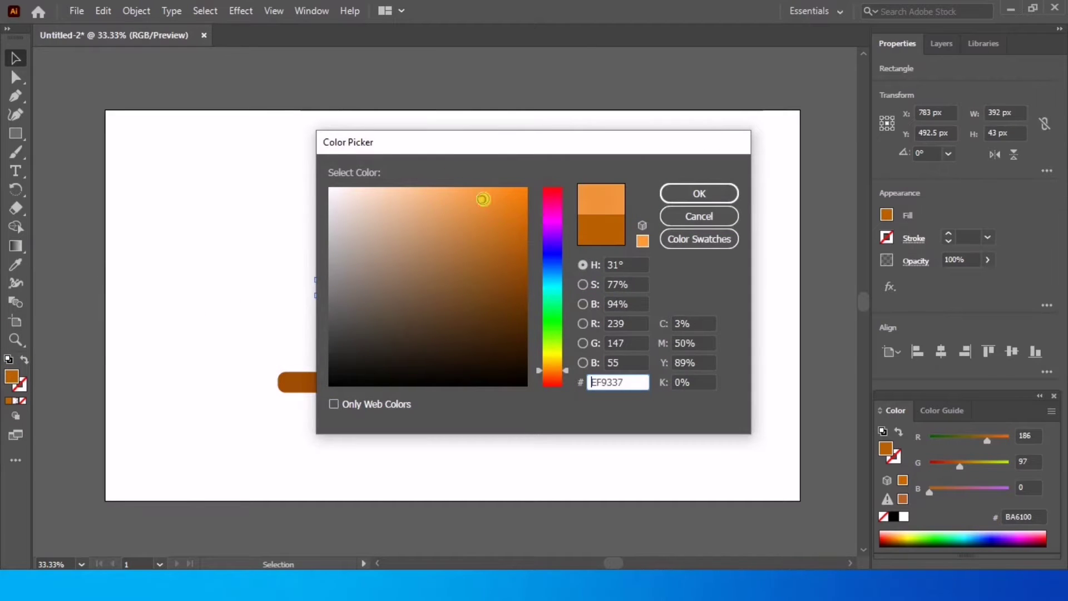
click(696, 194)
Place the light orange bar under the stack and scatter copies around it, shortening them into one small bar and two pieces about 55 px wide
drag(422, 279, 647, 407)
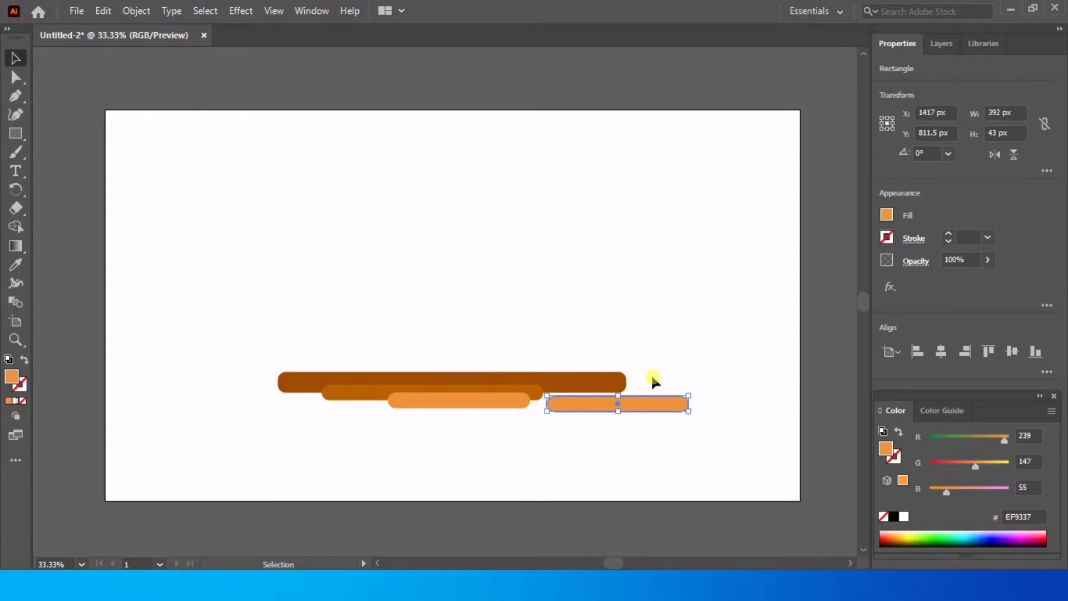
drag(665, 408, 437, 424)
scroll(424, 426, up, 3)
drag(550, 448, 371, 449)
scroll(575, 484, down, 3)
mouse_move(453, 466)
mouse_down()
mouse_move(556, 472)
mouse_move(453, 458)
mouse_up()
scroll(452, 458, up, 3)
drag(597, 495, 501, 487)
drag(424, 480, 479, 496)
scroll(299, 512, down, 1)
scroll(305, 466, down, 3)
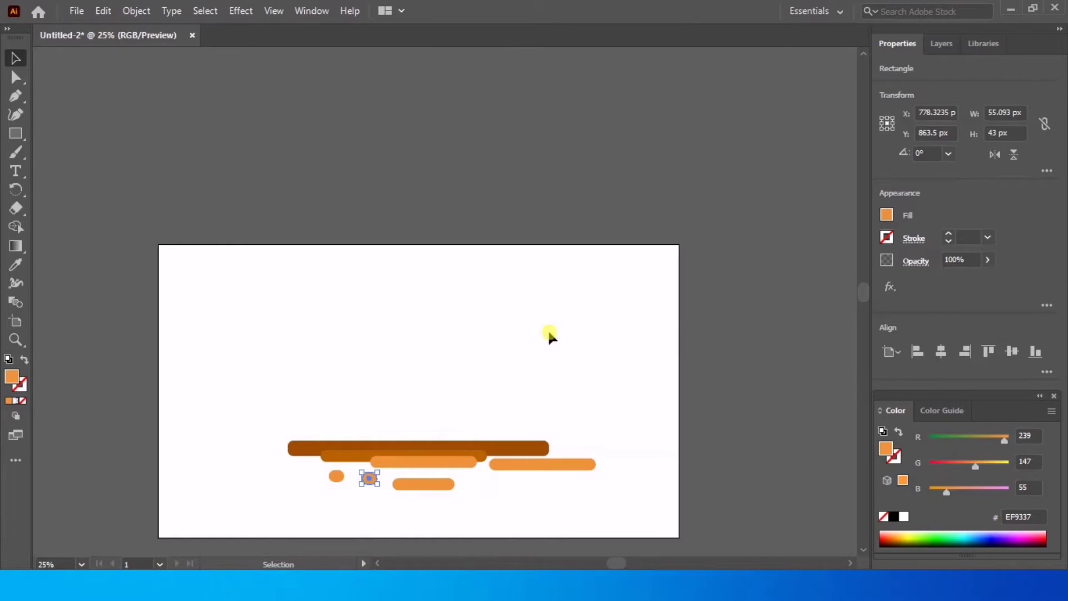
Duplicate the dark brown bar up and to the left, and fill the copy with green 76C900
drag(522, 446, 482, 435)
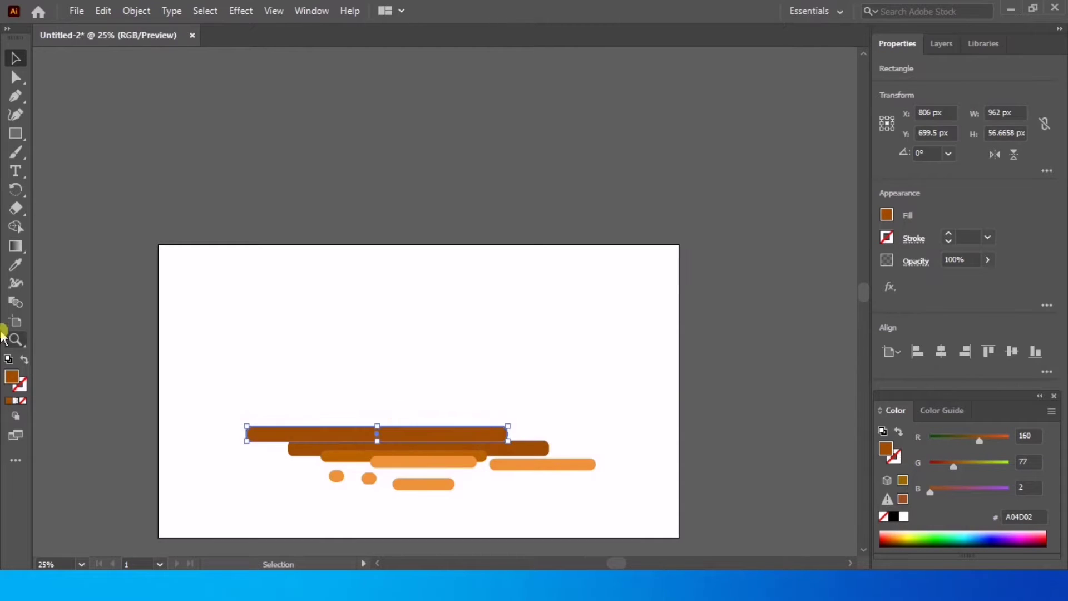
double_click(12, 379)
click(549, 342)
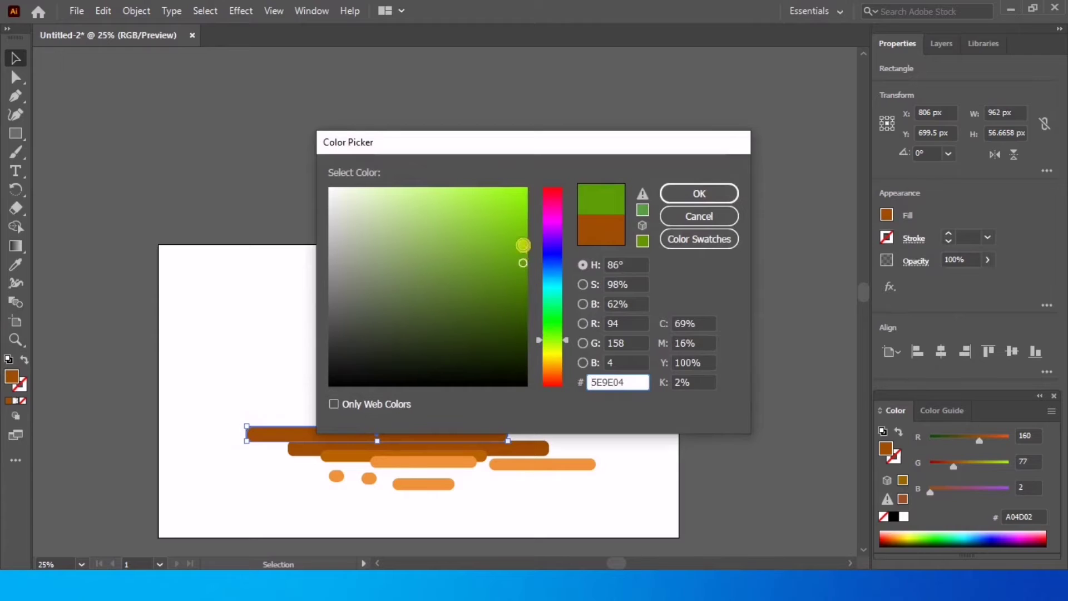
drag(523, 246, 526, 229)
click(681, 195)
click(460, 341)
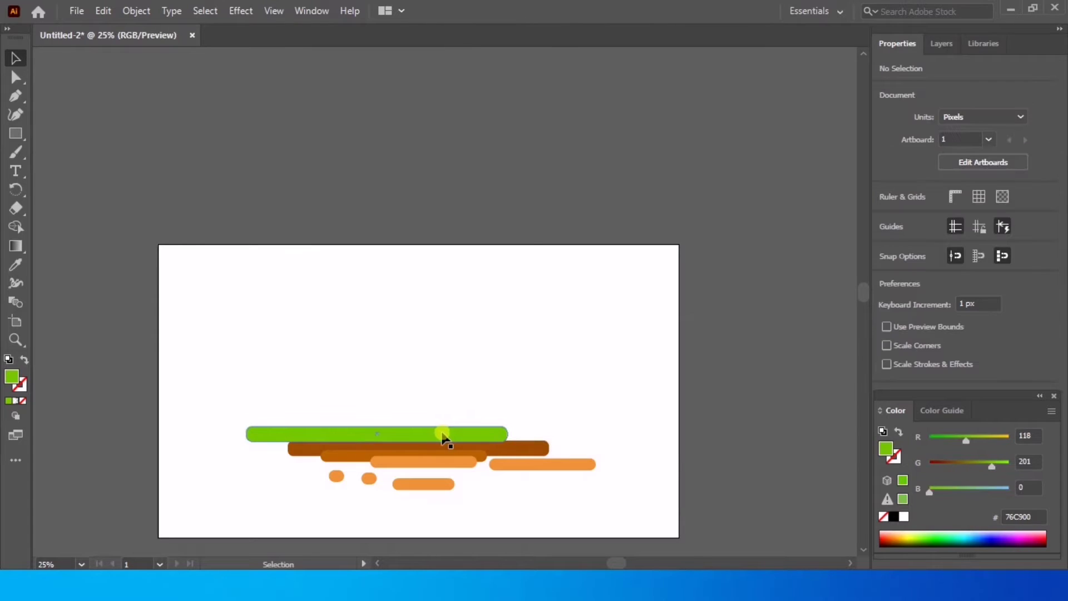
Duplicate the green bar to the right and resize the copy to about 1360 by 73 px
drag(445, 436, 728, 443)
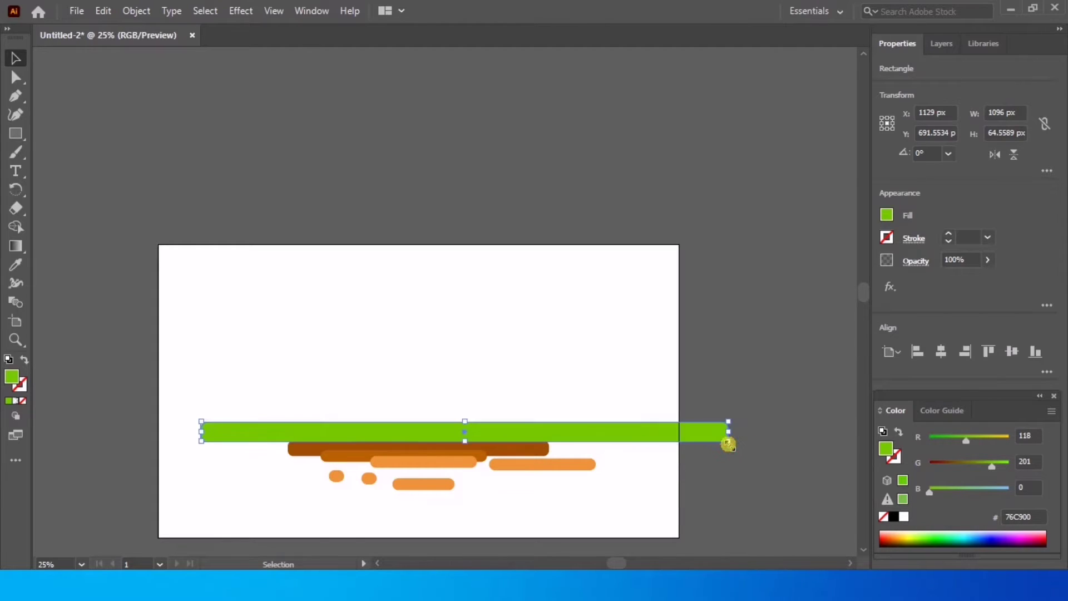
drag(624, 433, 606, 433)
drag(707, 434, 631, 433)
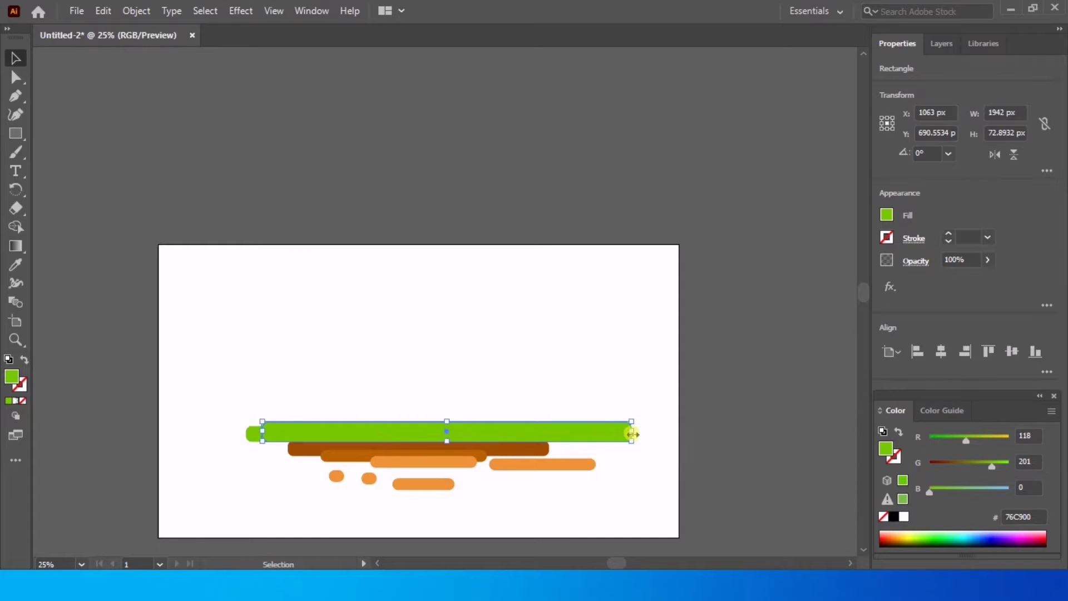
Fill the wider green bar with dark green 568C00
double_click(13, 384)
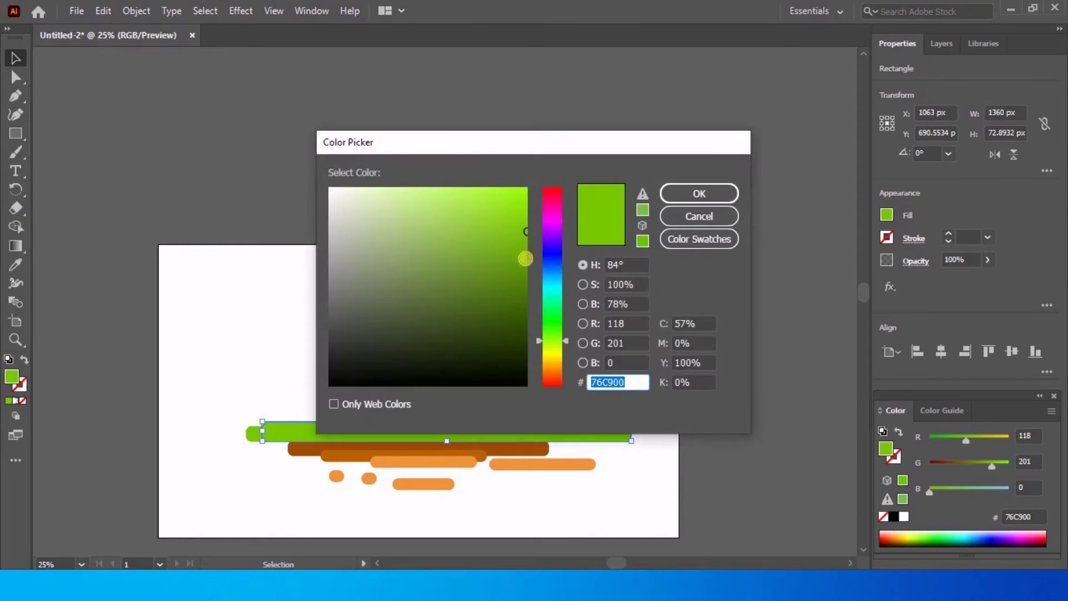
drag(526, 256, 525, 277)
click(699, 194)
click(575, 360)
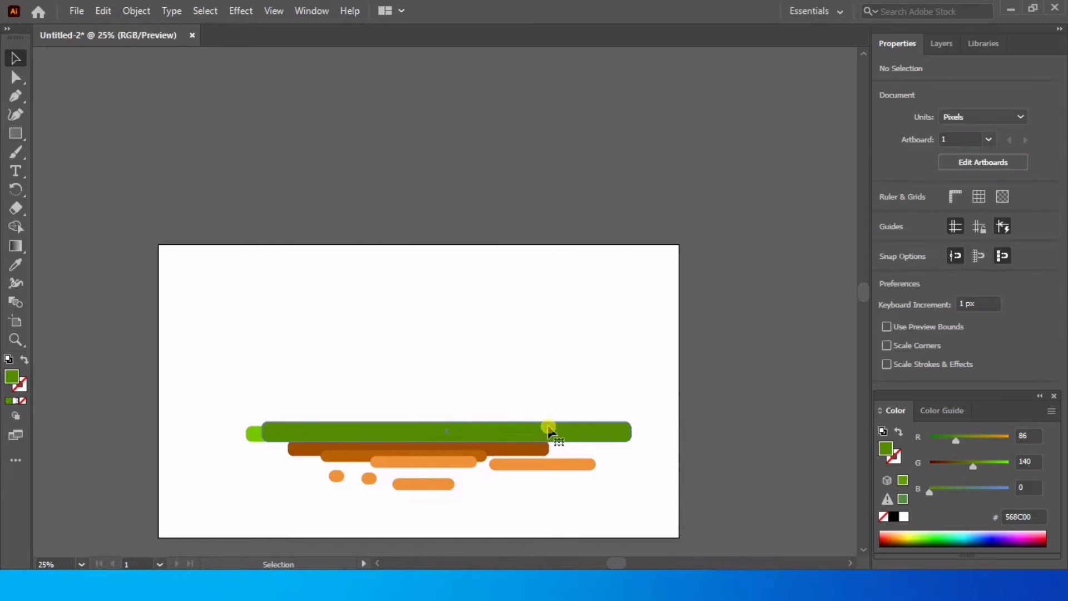
Send the dark green bar behind all the other bars
right_click(545, 431)
mouse_move(612, 328)
mouse_move(695, 345)
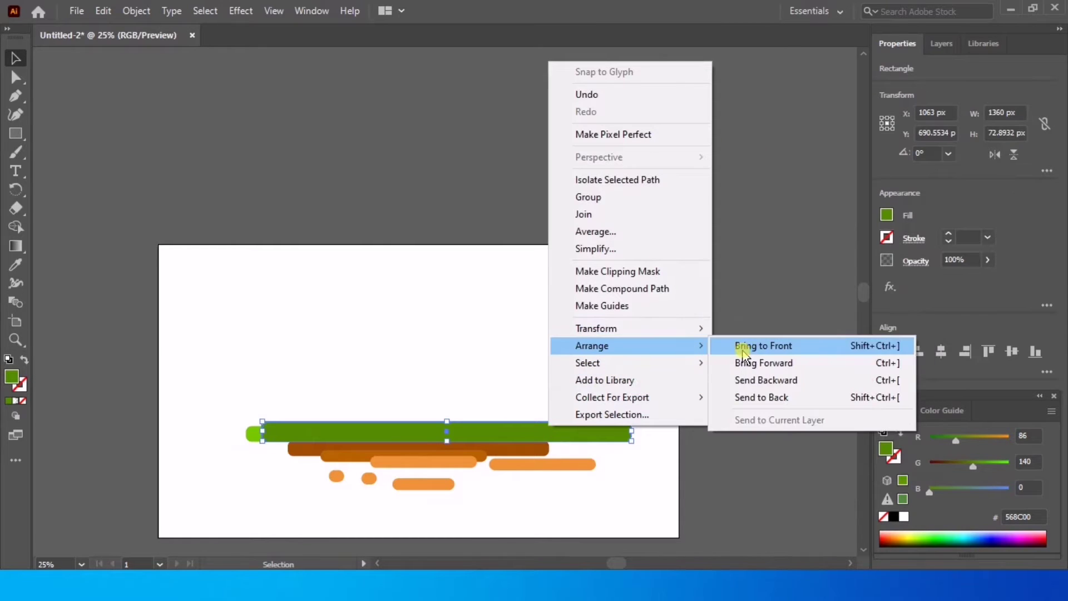
click(761, 396)
click(552, 313)
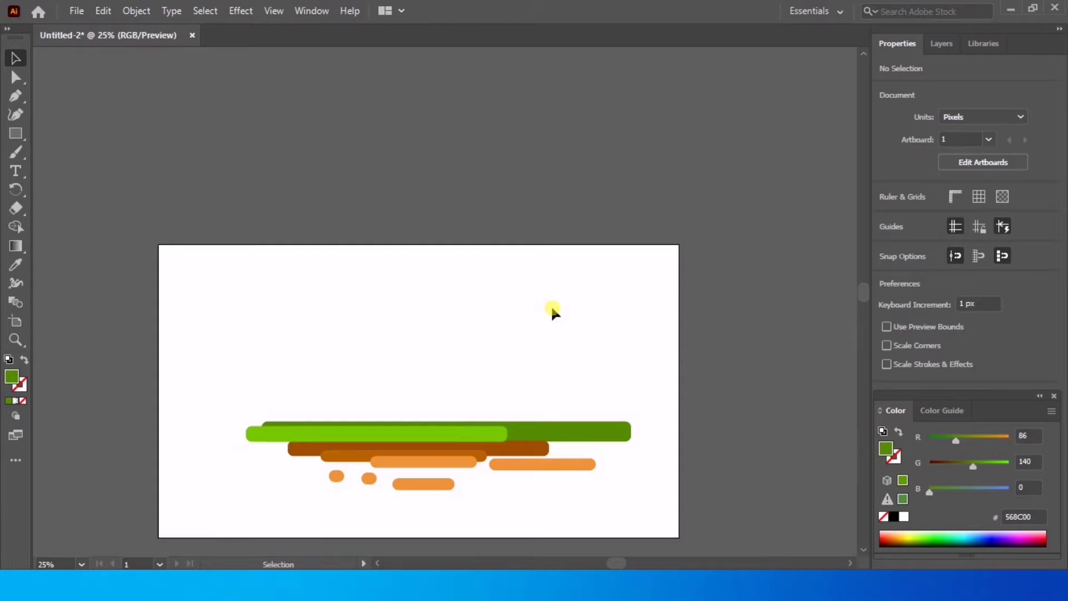
Duplicate the dark green bar about 36 px higher and send the copy to the back
click(566, 432)
drag(566, 431, 565, 421)
right_click(566, 421)
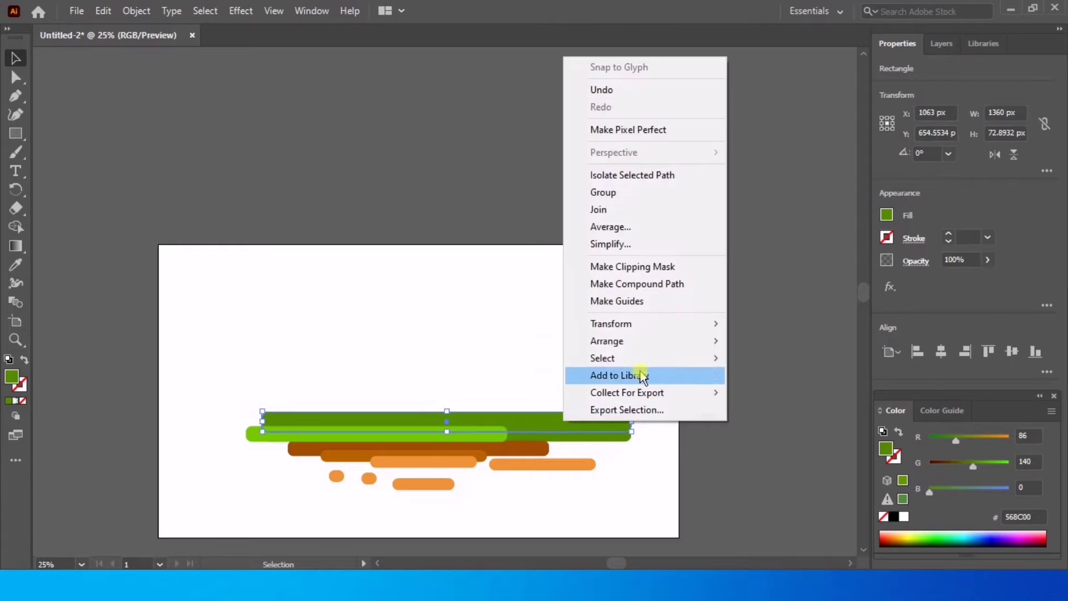
mouse_move(702, 342)
click(775, 392)
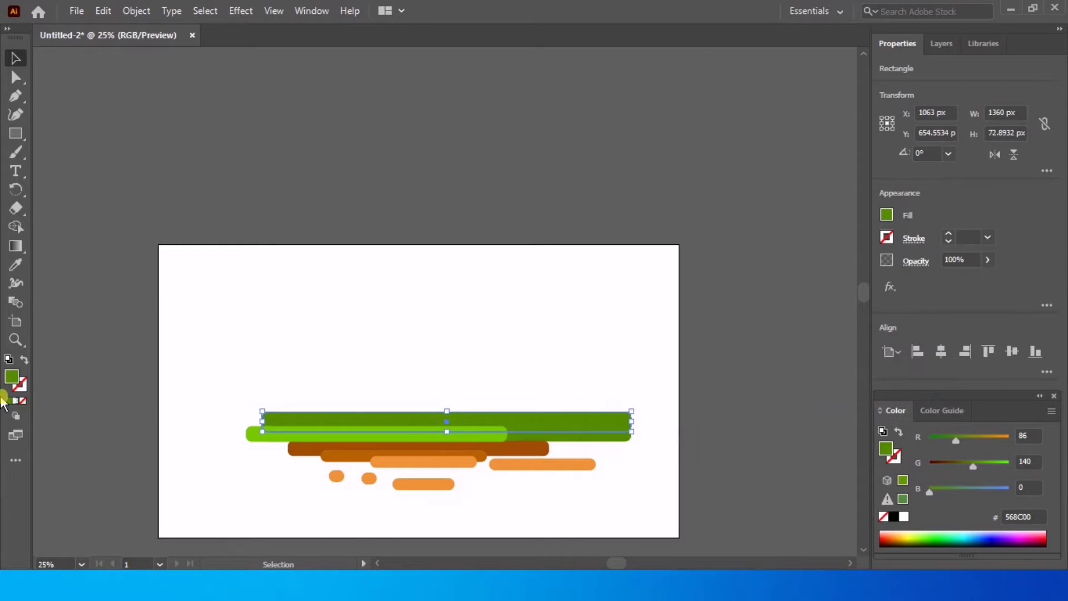
Fill the rearmost copy of the dark green bar with grey A5A5A5
double_click(17, 381)
drag(429, 288, 330, 257)
click(688, 196)
click(532, 365)
click(542, 421)
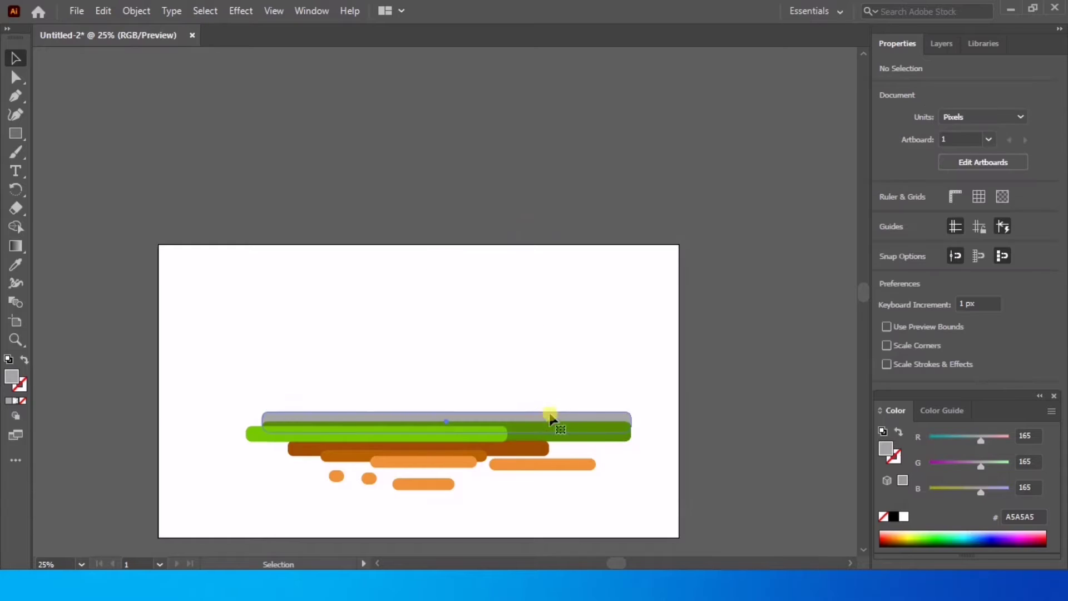
Nudge the dark green bar upward so it covers more of the grey bar
click(600, 440)
key(Up)
key(Up)
key(Up)
key(Up)
key(Up)
key(Up)
key(Up)
key(Up)
key(Up)
key(Up)
key(Up)
key(Up)
key(Up)
key(Up)
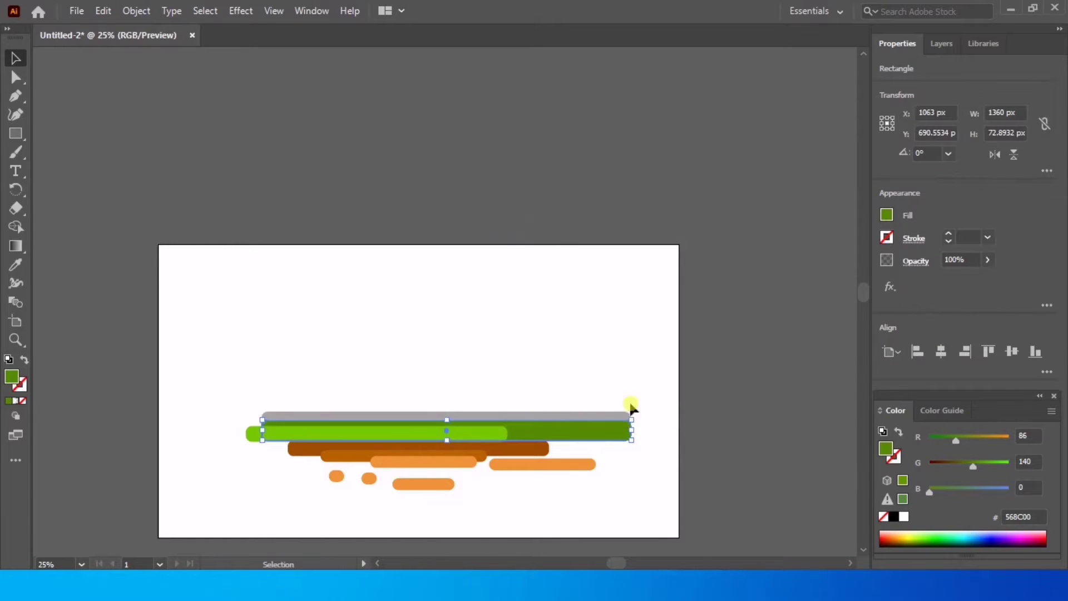
click(600, 286)
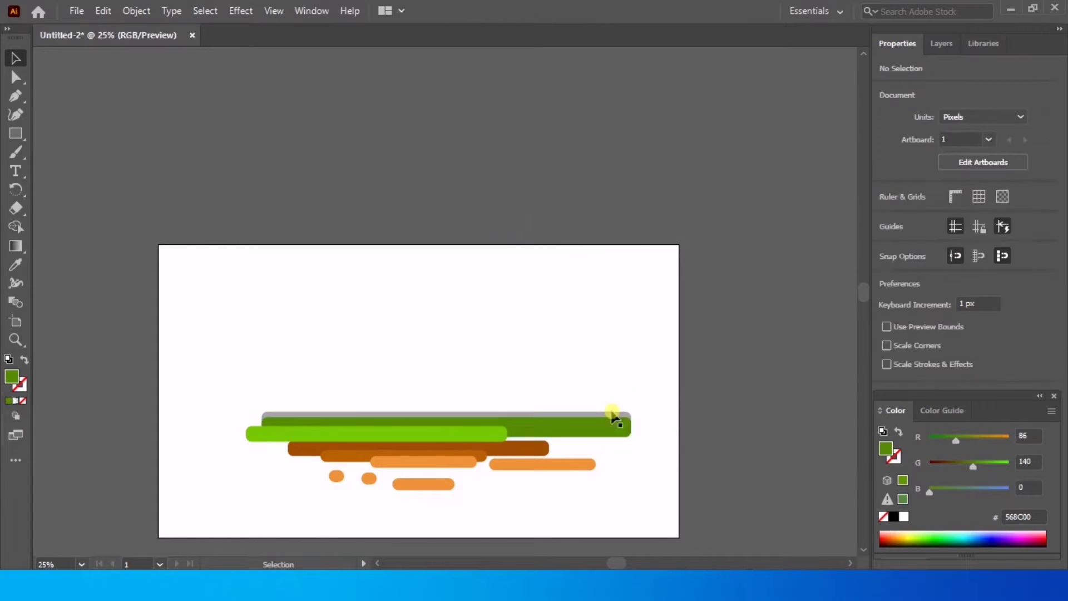
Draw a circle about 154 px in diameter above the bars and fill it with the light green bar's colour
click(336, 479)
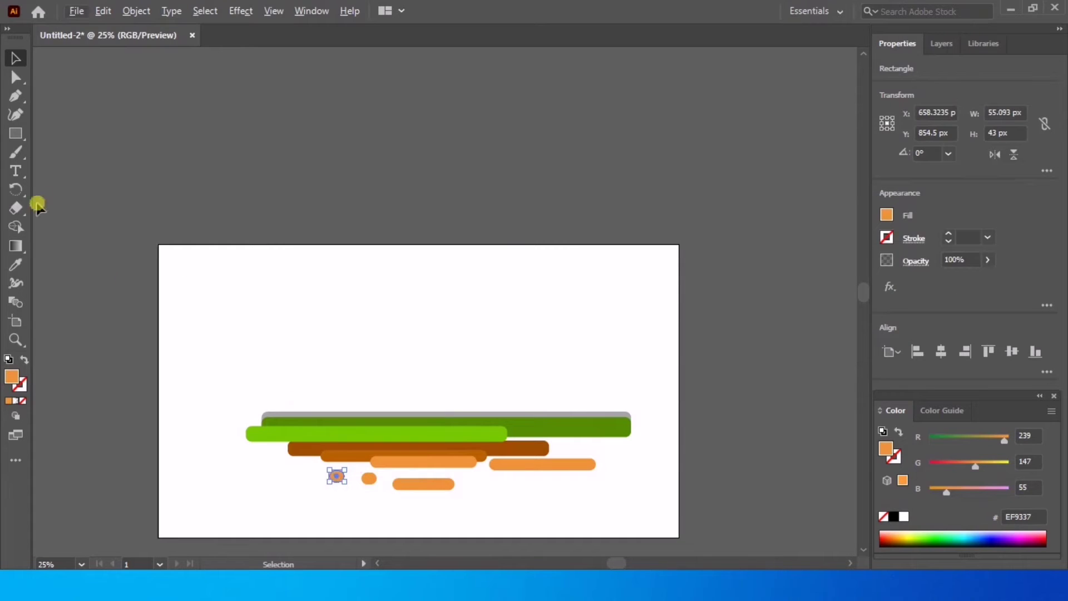
click(242, 232)
drag(13, 137, 66, 155)
drag(288, 354, 272, 331)
click(15, 264)
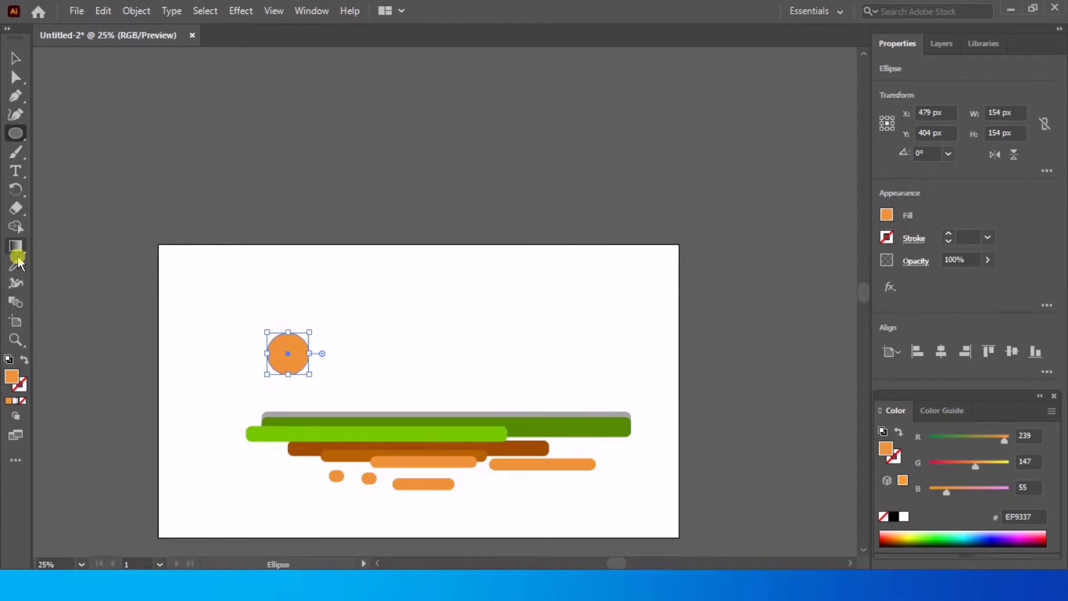
click(358, 432)
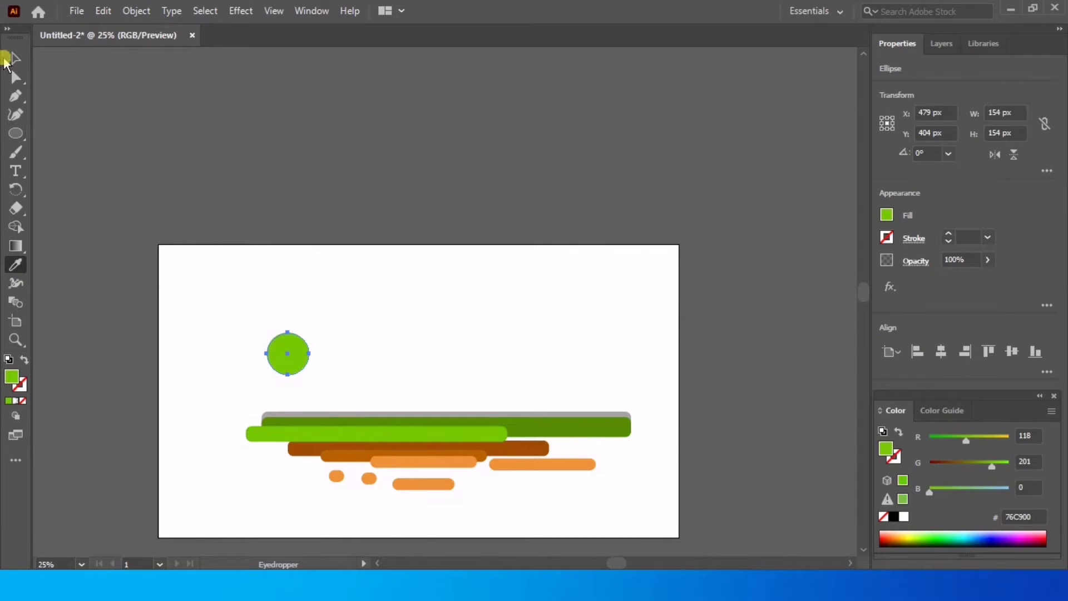
Give the green circle a brownish-orange C68400 stroke
click(14, 57)
click(265, 236)
click(275, 352)
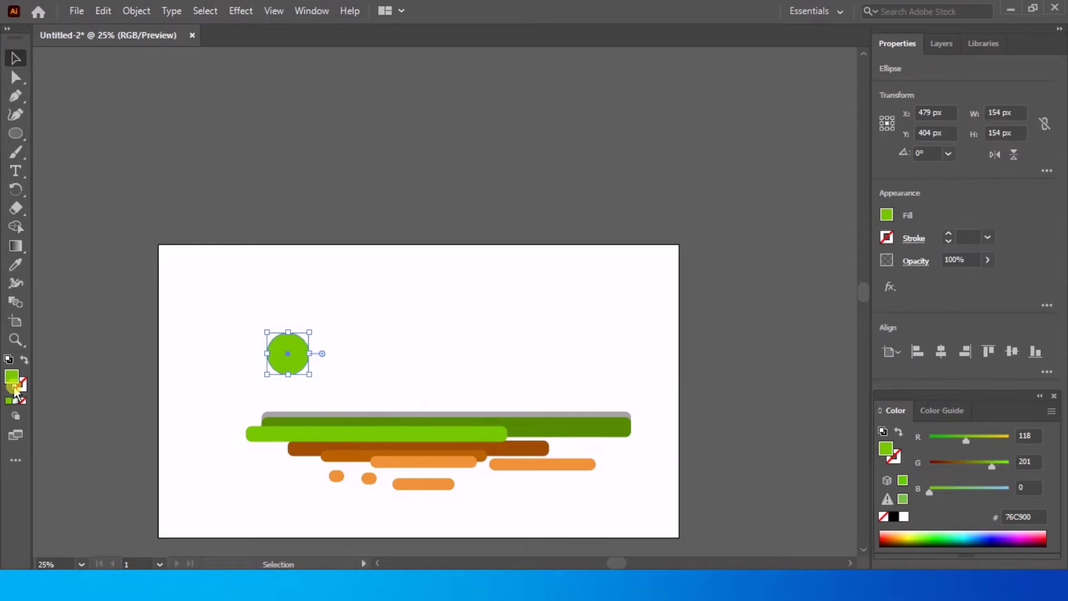
click(21, 388)
click(9, 401)
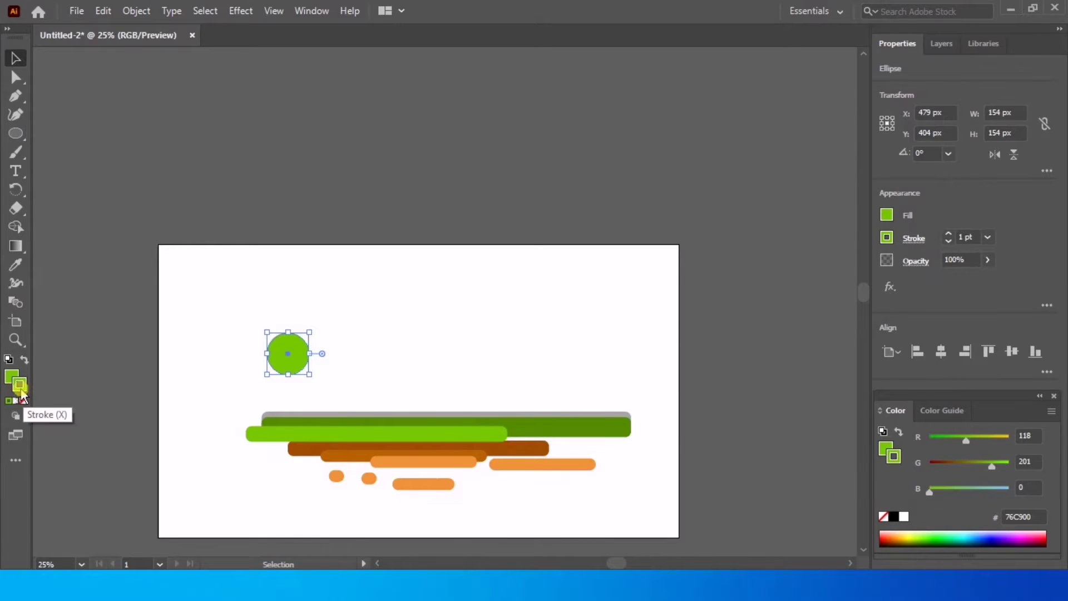
double_click(20, 388)
drag(551, 340, 550, 367)
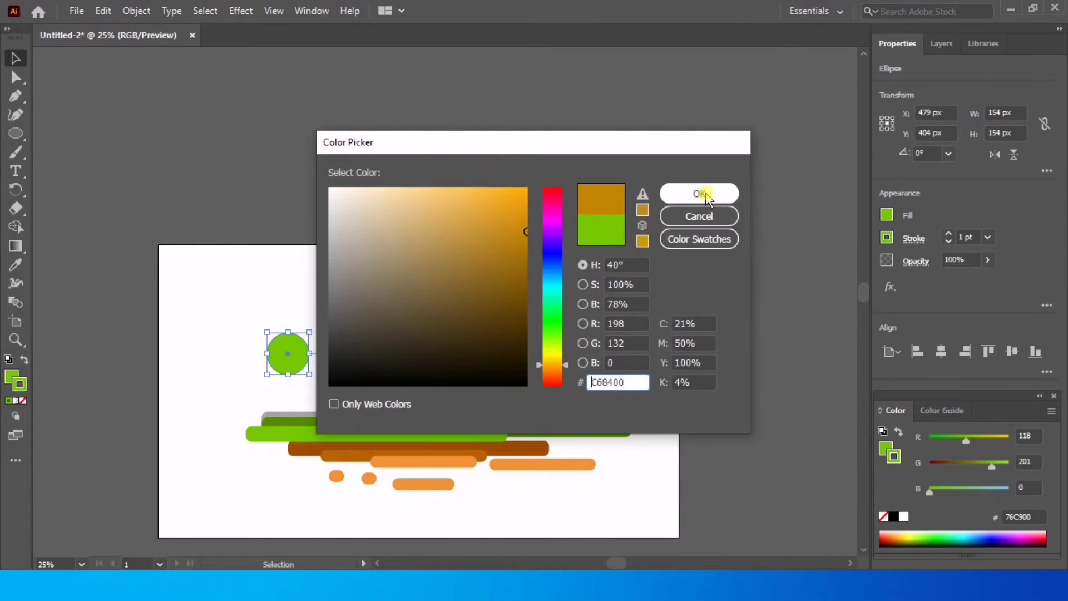
click(706, 193)
Set the green circle's stroke weight to 10 pt and enlarge the circle to about 224 px in diameter
click(178, 340)
click(303, 362)
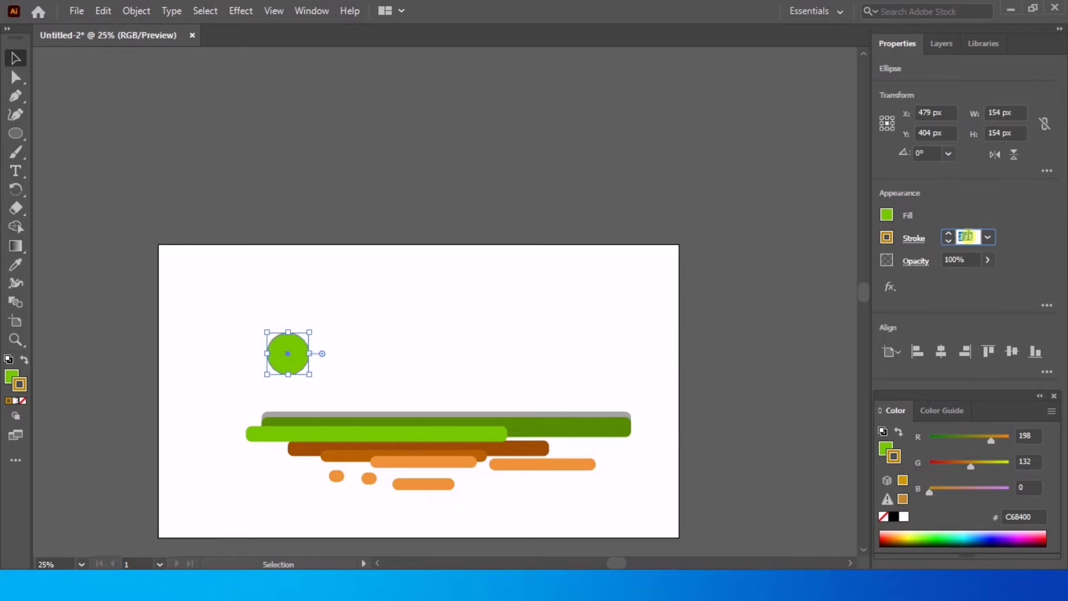
click(479, 359)
scroll(284, 376, up, 2)
scroll(262, 374, down, 1)
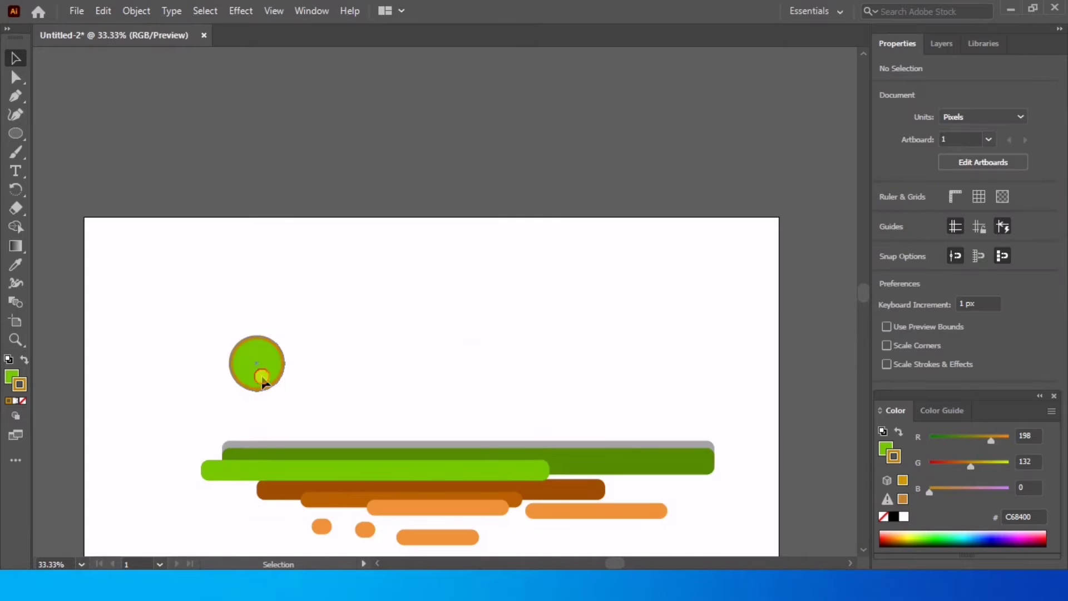
drag(259, 371, 289, 375)
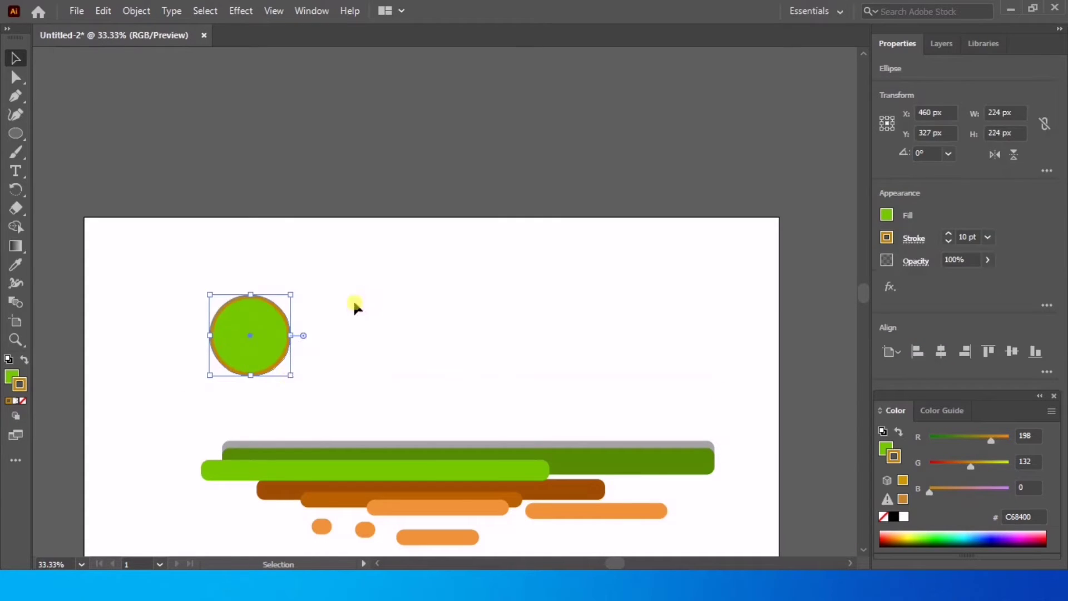
click(353, 305)
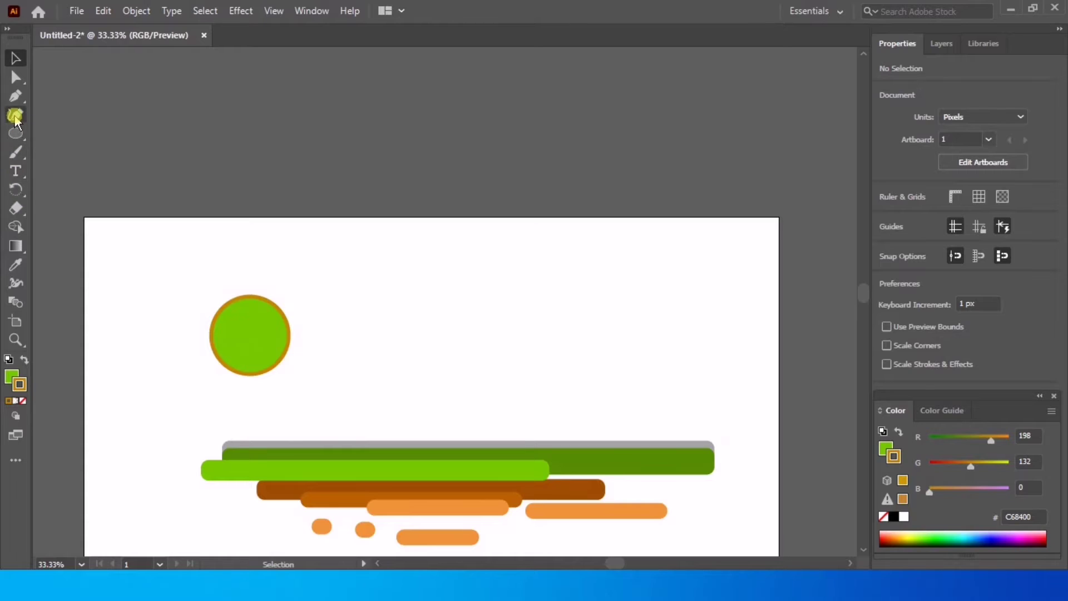
Draw a straight vertical trunk about 213 px long from the circle's centre downward with the Pen tool
click(15, 96)
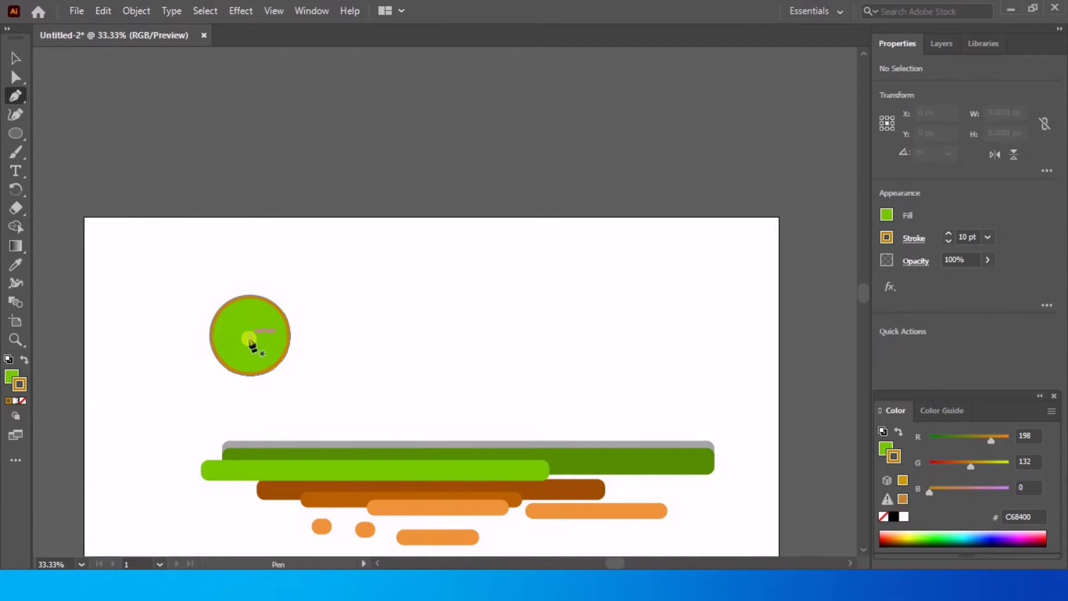
click(250, 336)
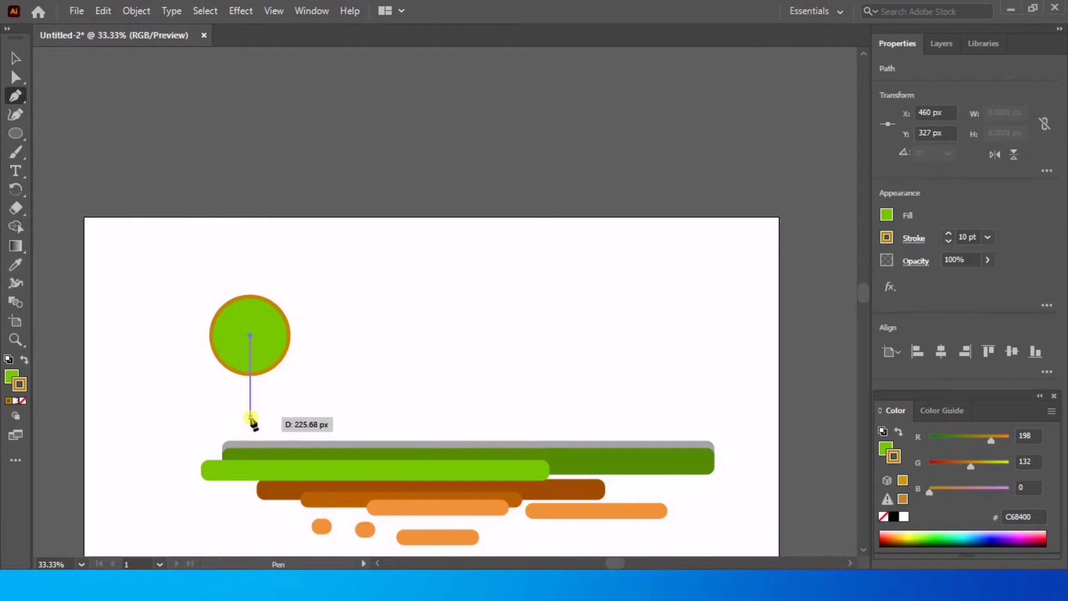
click(250, 412)
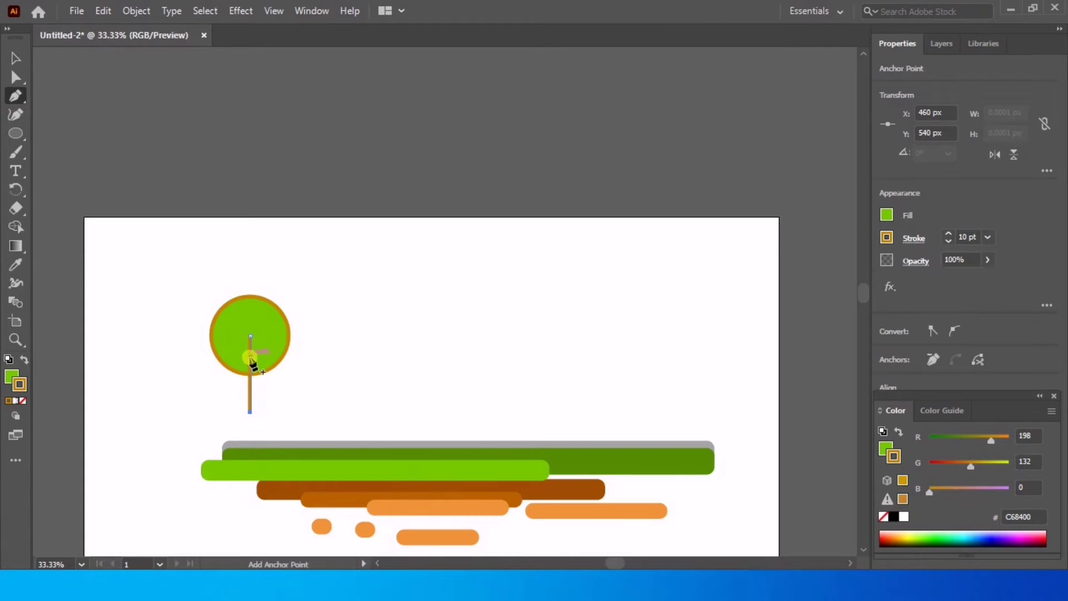
Draw three short slanted branches on the trunk with the Pen tool, alternating left, right and left down the trunk
click(234, 348)
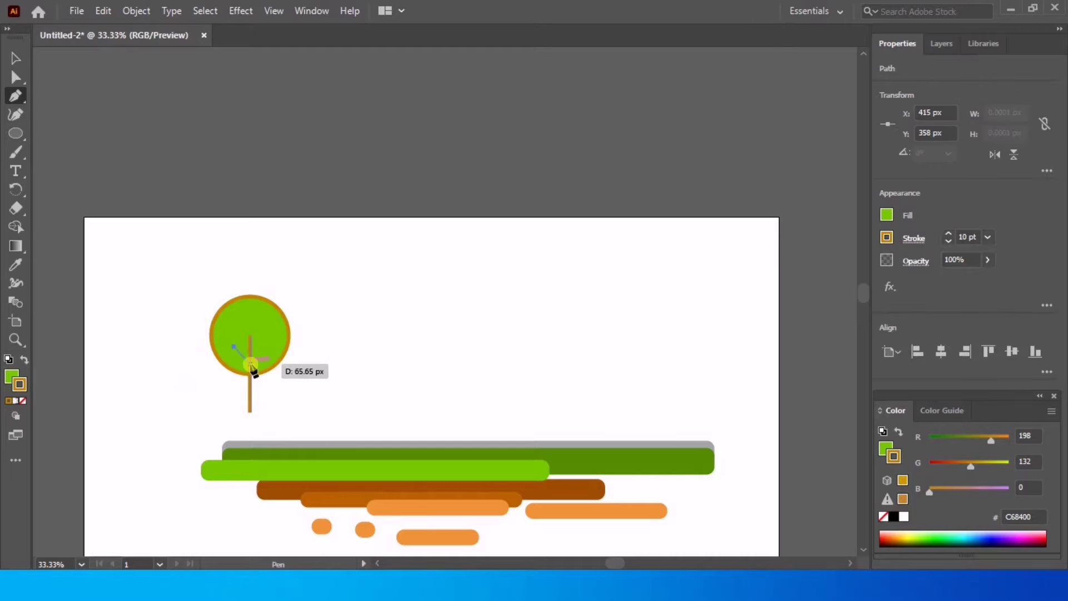
click(250, 367)
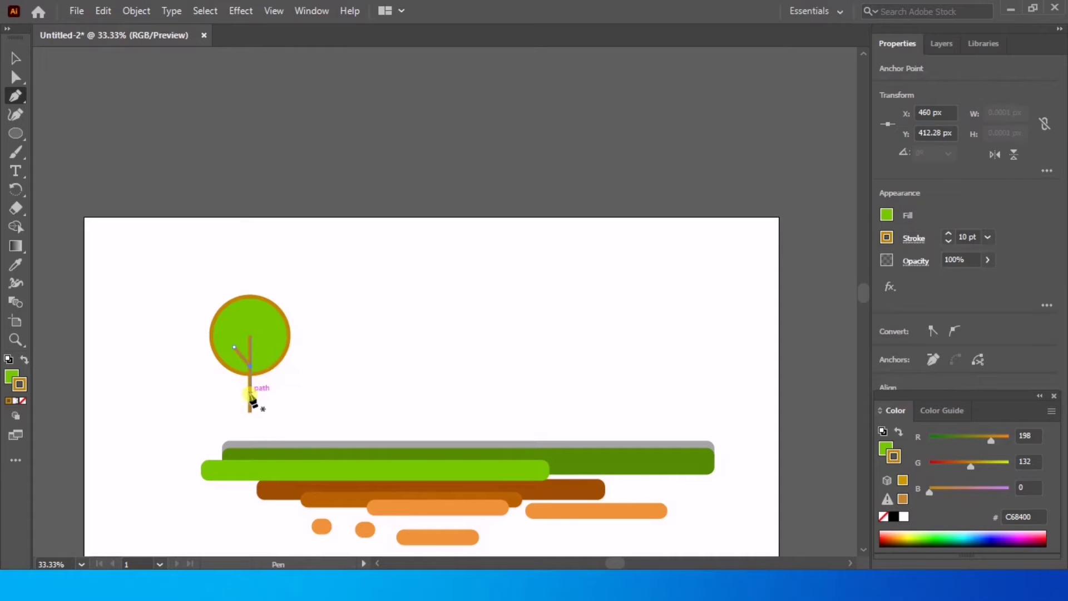
click(250, 393)
click(263, 379)
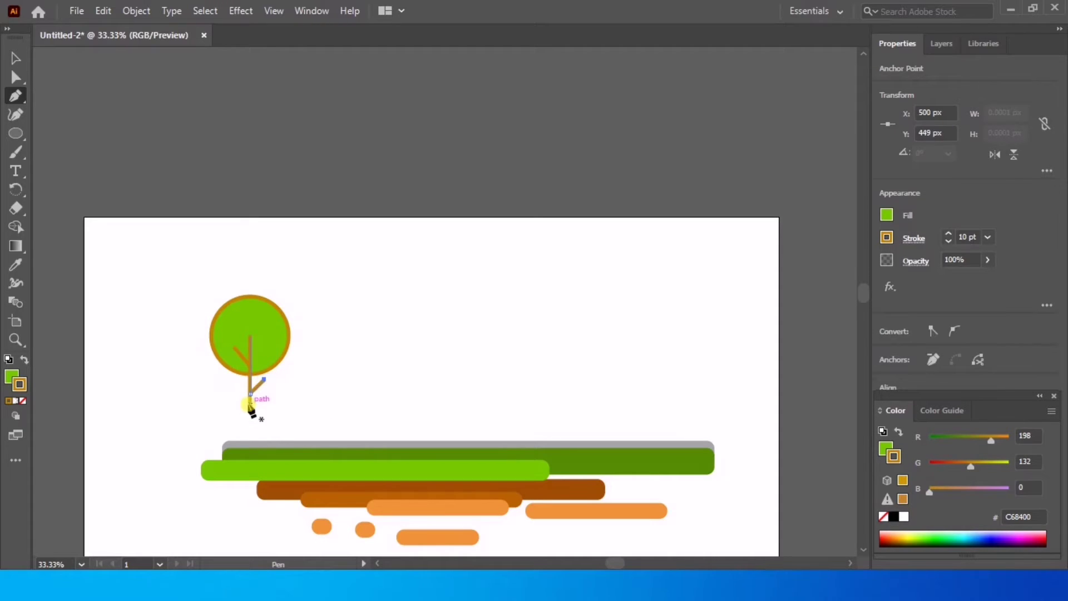
click(249, 406)
click(233, 390)
right_click(257, 391)
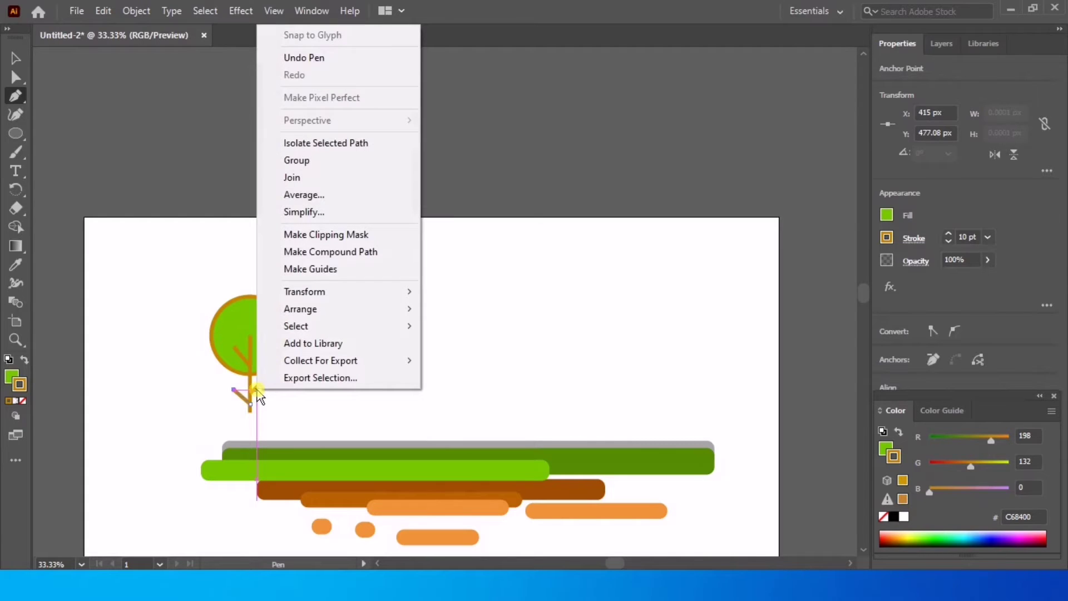
click(23, 59)
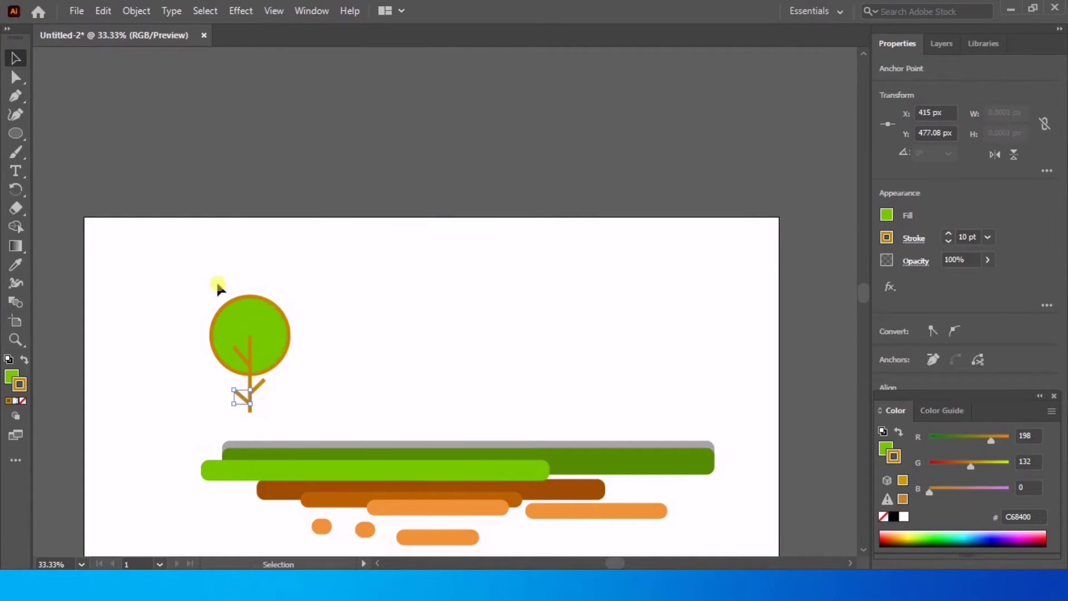
Copy the green circle onto the left end of the ground, shrink the copy to about 158 px and send it to the back
click(271, 329)
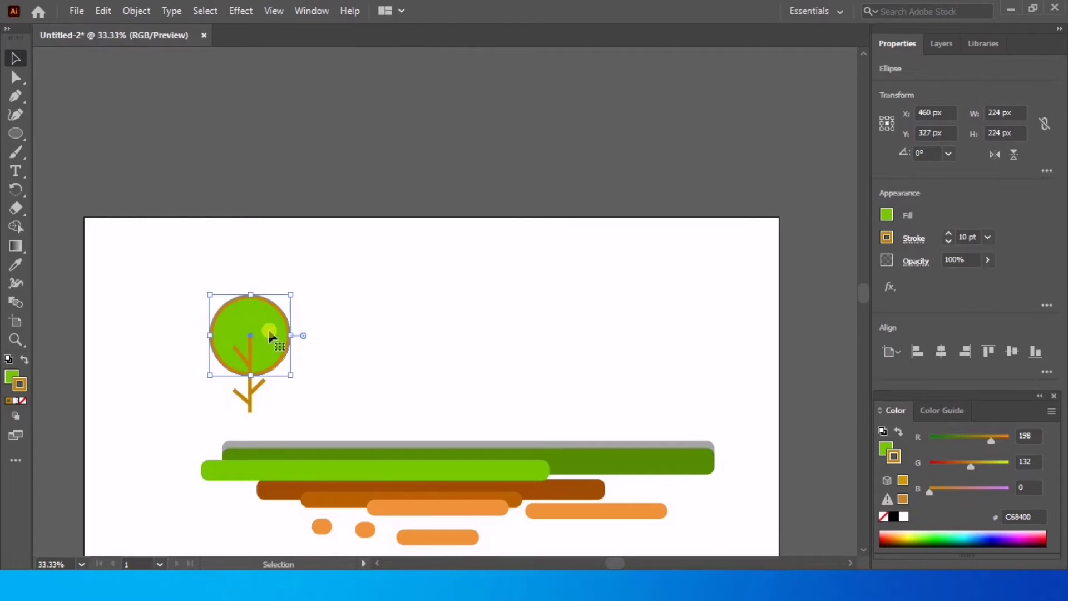
drag(275, 338, 290, 461)
drag(313, 497, 301, 483)
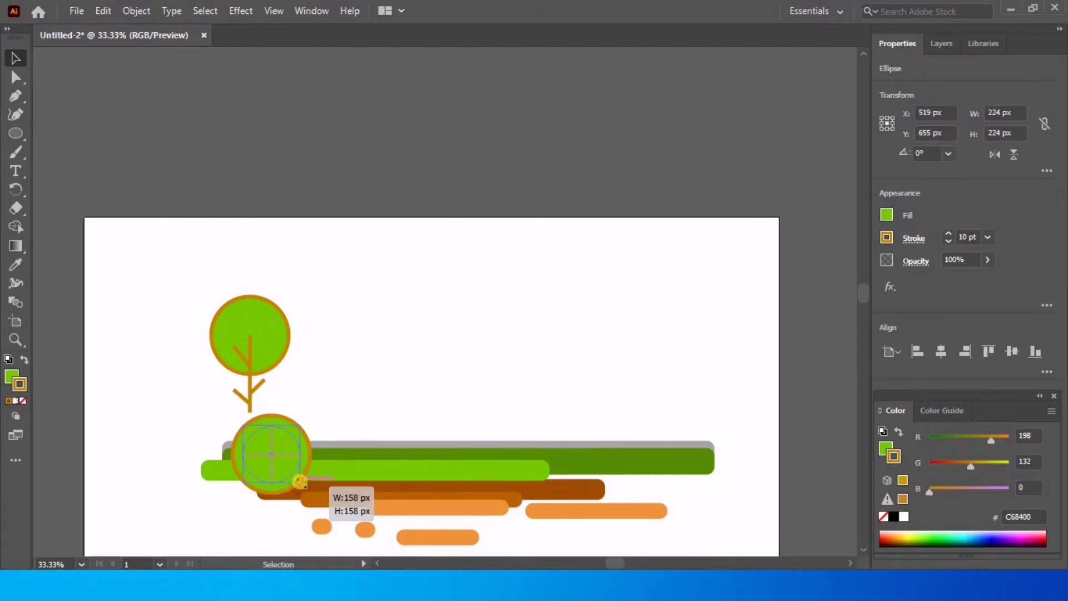
right_click(290, 465)
mouse_move(394, 384)
click(513, 437)
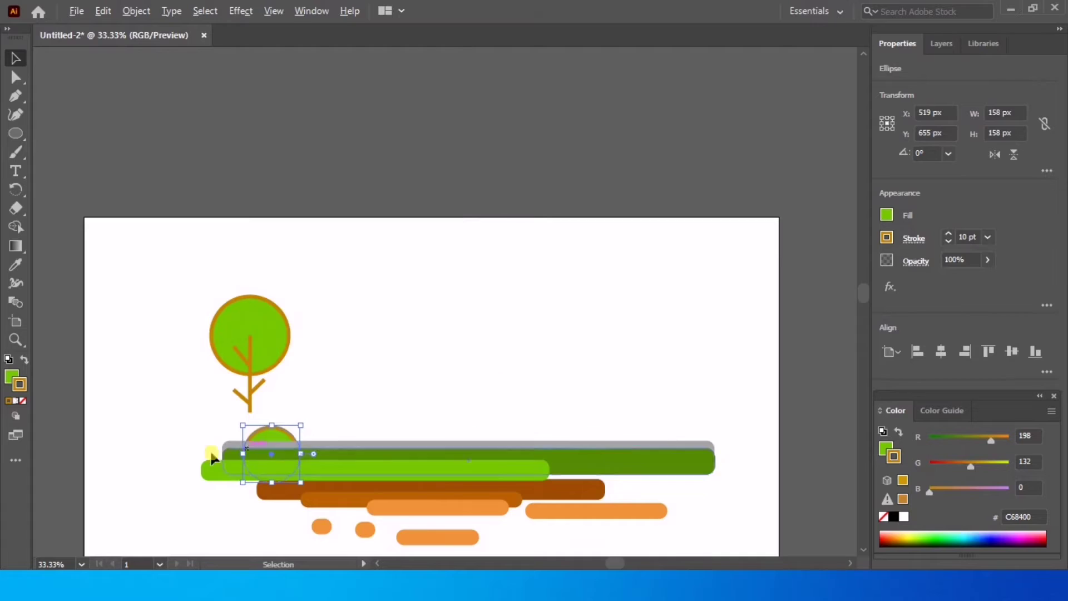
Try to stretch the whole tree larger and stand it on the half-hidden bush
key(ctrl+equal)
key(ctrl+equal)
drag(341, 413, 314, 406)
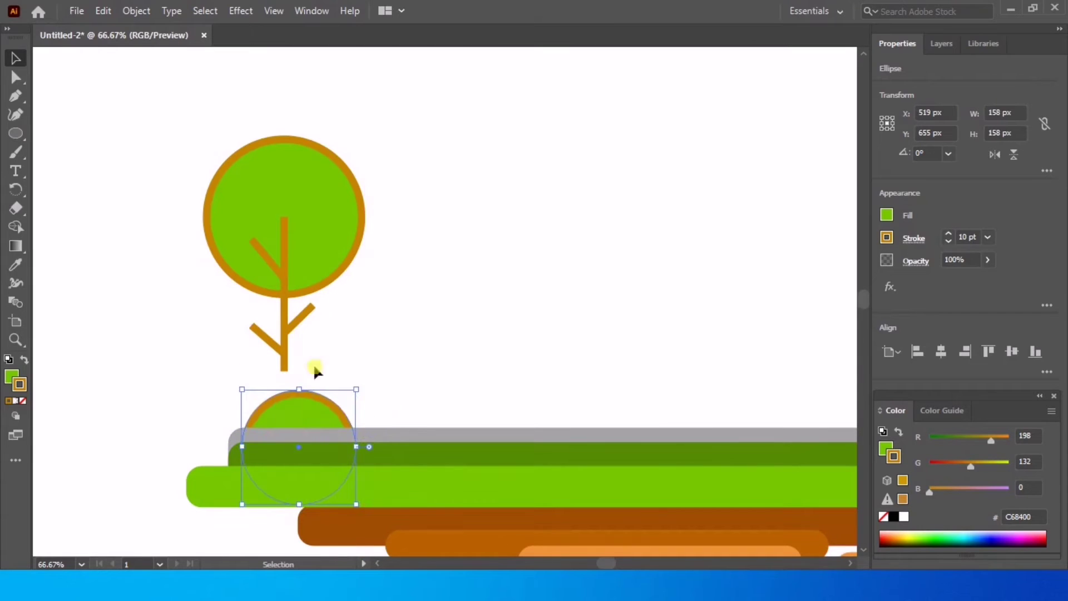
drag(429, 132, 278, 364)
drag(367, 137, 387, 96)
drag(322, 204, 341, 189)
click(537, 217)
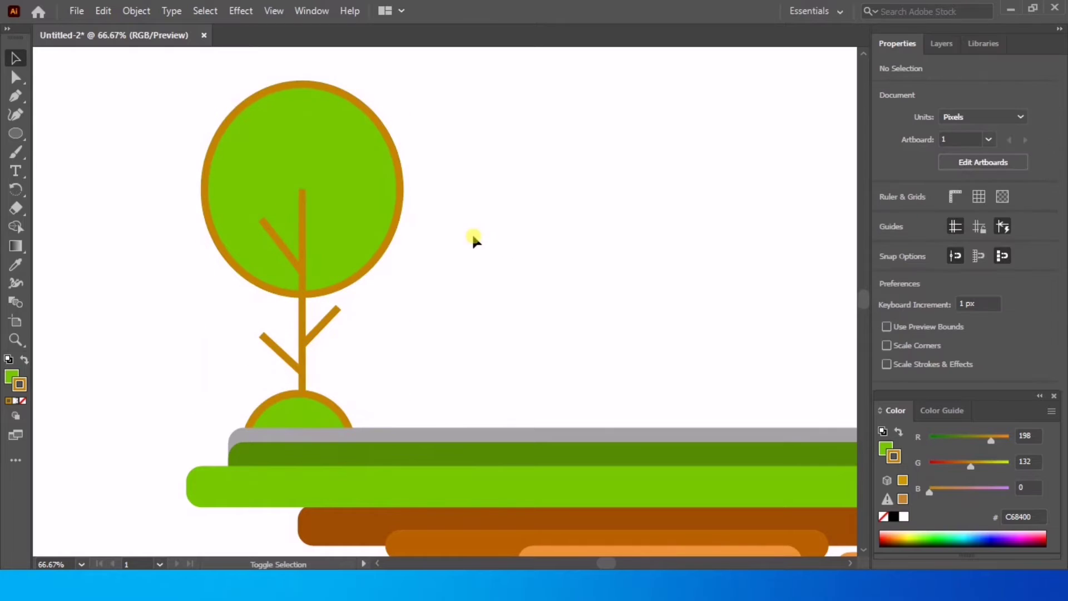
key(ctrl+z)
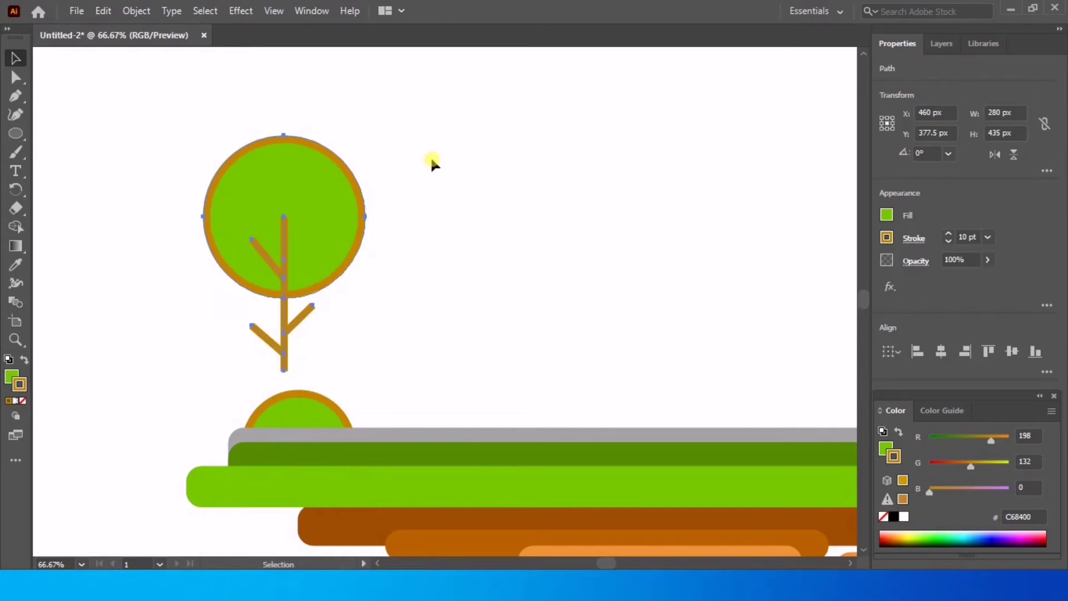
Enlarge the tree proportionally and position it so its trunk stands on the top of the bush
drag(359, 369, 397, 401)
drag(350, 225, 370, 228)
click(207, 303)
scroll(220, 294, down, 1)
scroll(220, 294, down, 1)
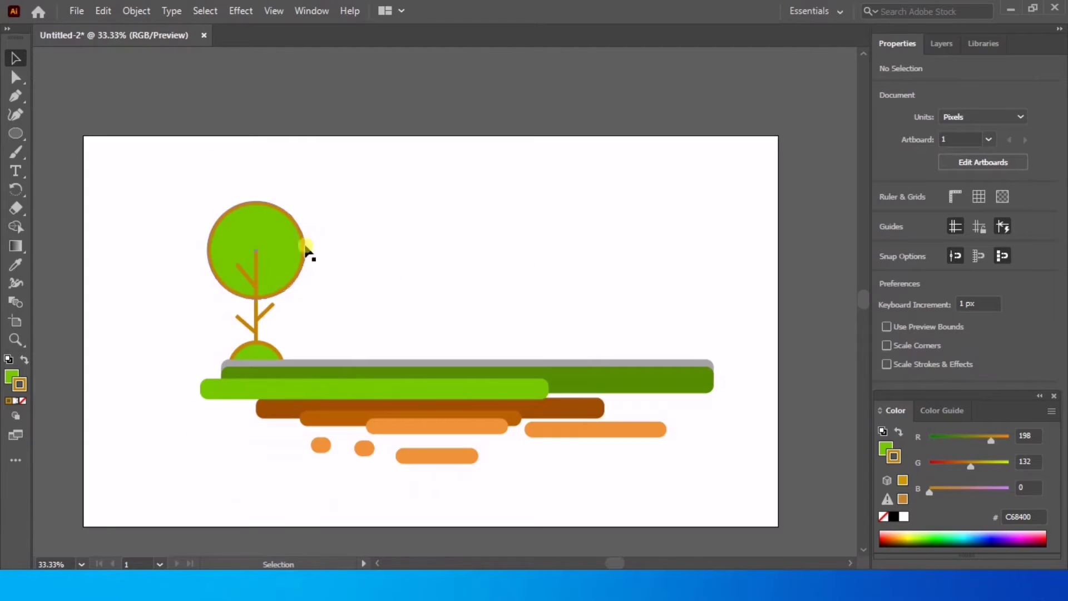
Duplicate the green tree above the ground's right end and shrink the copy to a crown about 174 px wide
drag(204, 317, 202, 321)
drag(286, 245, 713, 256)
drag(731, 345, 714, 322)
Fill the crown of the small right-hand tree with yellow E5DF00
scroll(689, 273, up, 1)
click(631, 288)
click(651, 240)
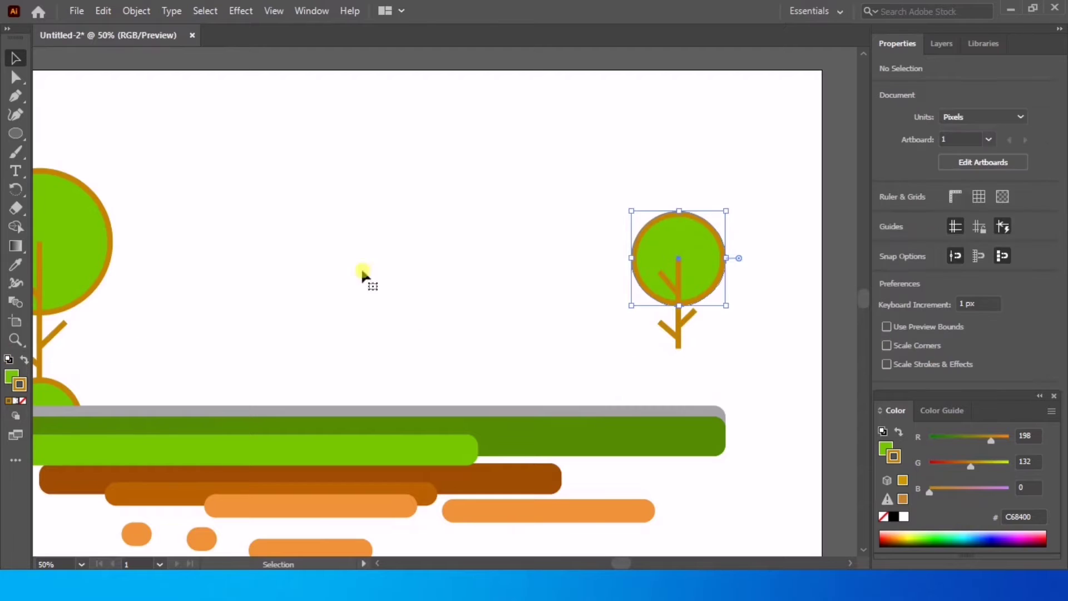
double_click(12, 378)
click(542, 351)
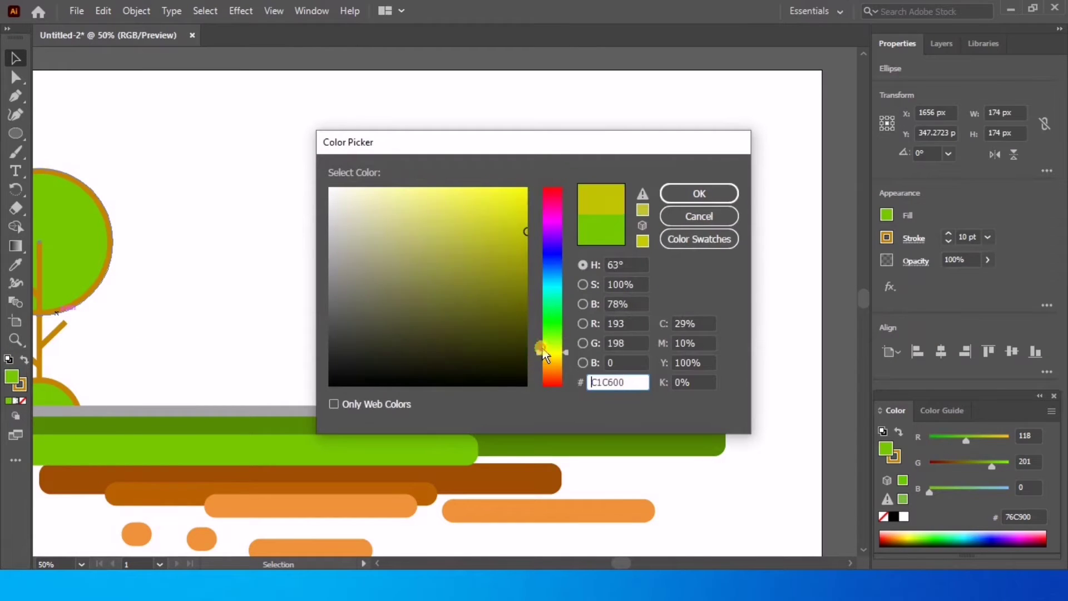
click(525, 203)
click(699, 193)
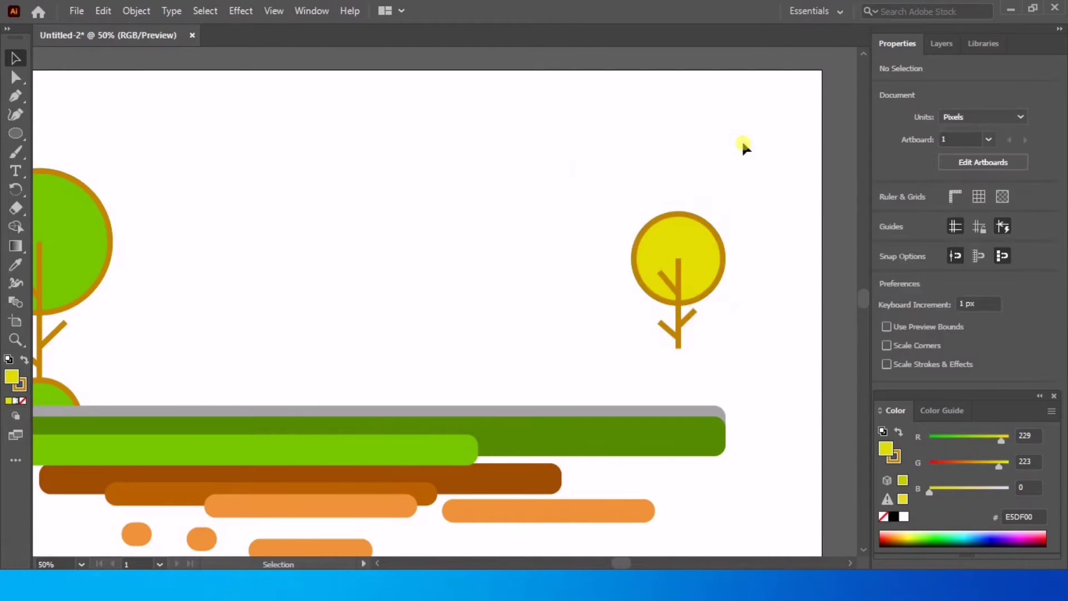
Copy the bush to the ground's right end beneath the yellow tree and lower the tree onto it
drag(72, 395, 714, 372)
drag(691, 259, 691, 289)
Mirror the yellow tree left to right with Reflect
right_click(691, 289)
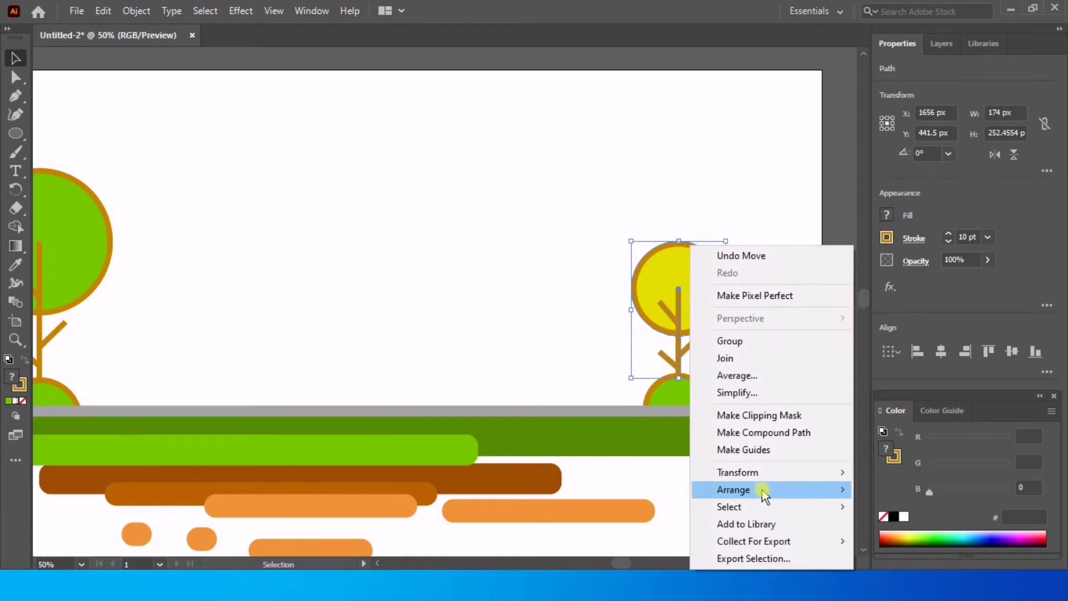
mouse_move(739, 473)
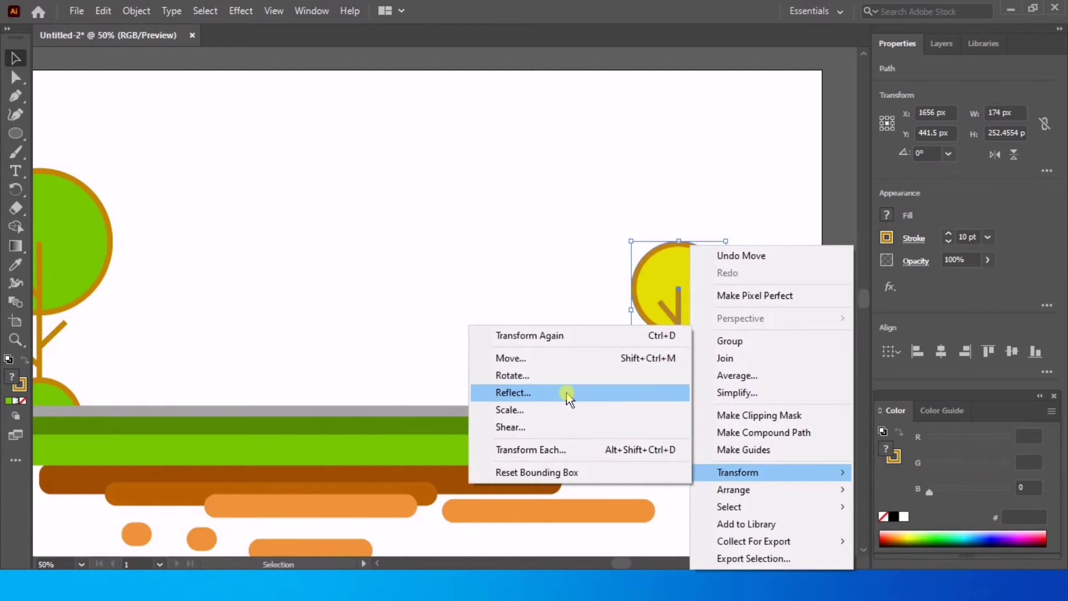
click(567, 398)
click(640, 357)
click(564, 207)
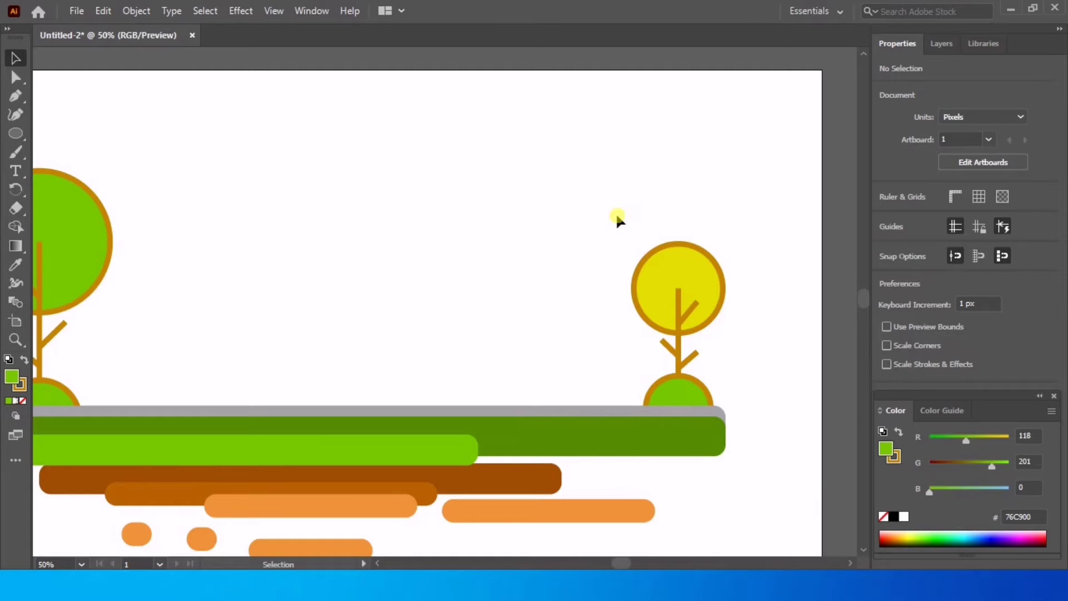
Copy the yellow tree without its lowest branch beside the large green tree and shrink the copy to about 134 px wide
scroll(613, 217, down, 2)
scroll(566, 179, up, 1)
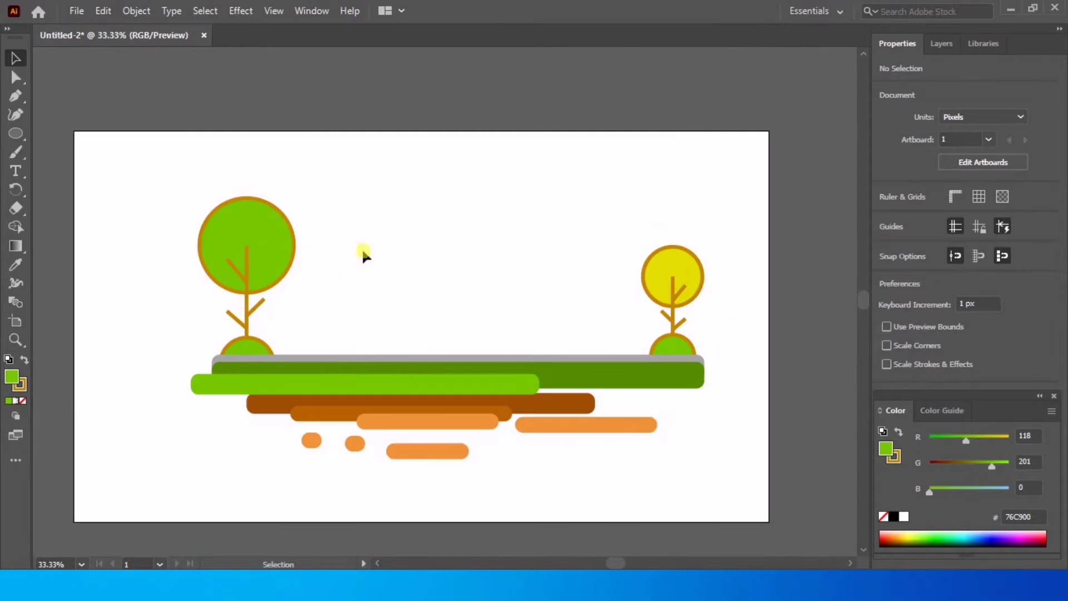
drag(640, 296, 324, 305)
scroll(325, 309, up, 3)
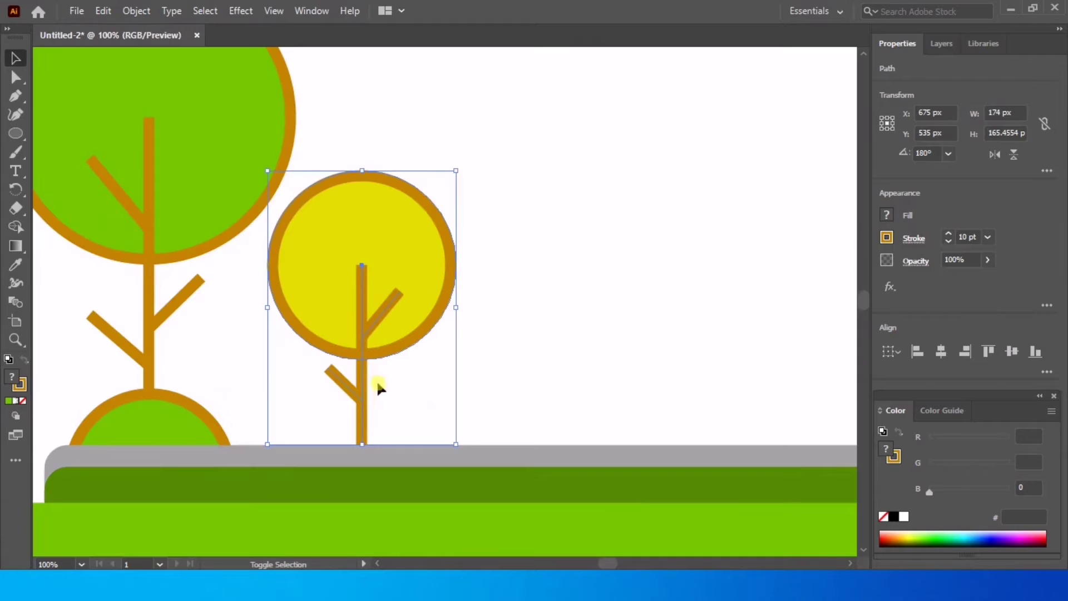
drag(457, 171, 435, 195)
click(456, 170)
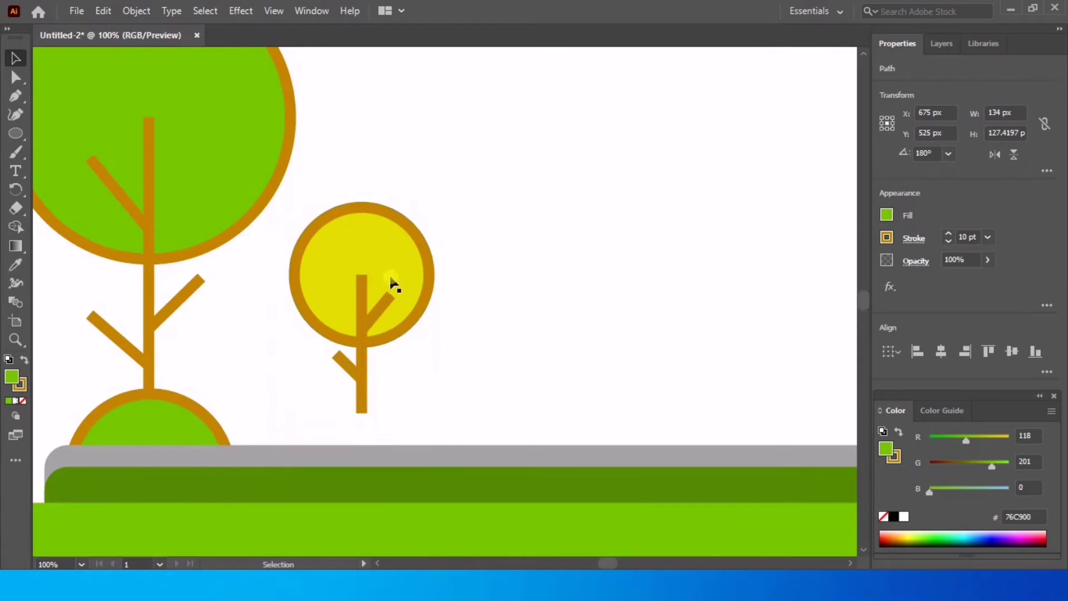
Group the parts of the small yellow tree and lower it toward the ground beside the large green tree
drag(393, 280, 384, 312)
key(ctrl+z)
drag(495, 166, 340, 388)
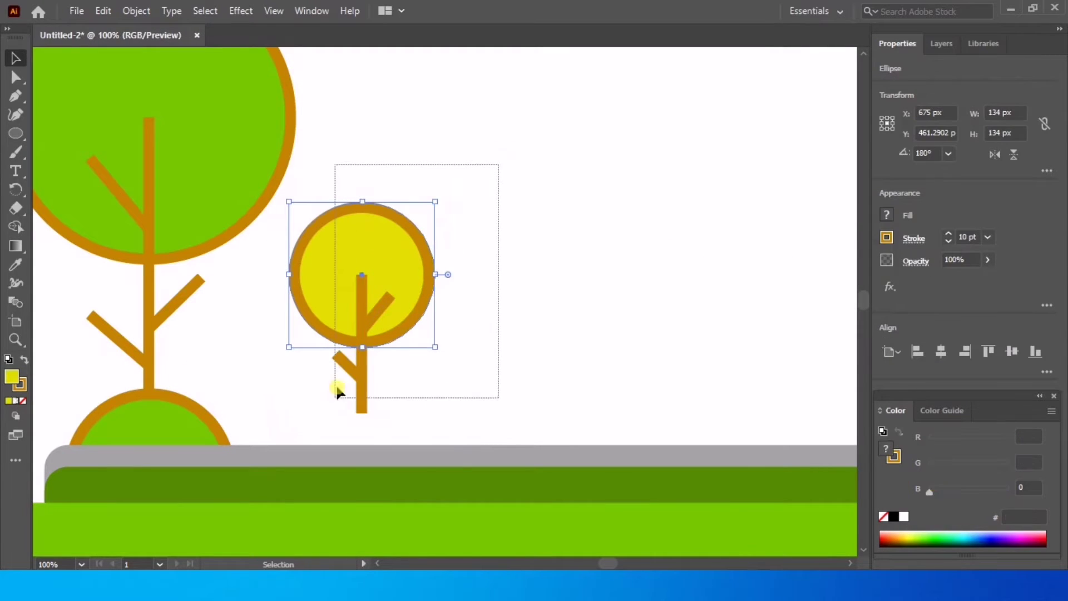
right_click(360, 242)
click(392, 338)
drag(387, 270, 344, 295)
Copy the green bush beneath the small yellow tree, shrink the copy to about 70 px wide and center it under the trunk
click(175, 426)
key(super)
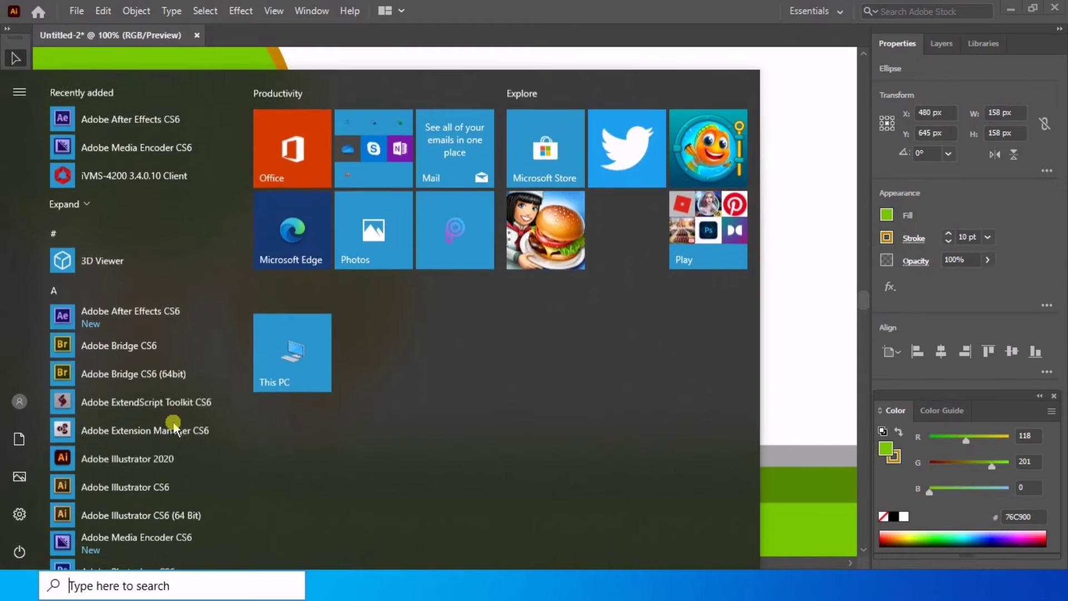
click(814, 189)
drag(151, 416, 334, 449)
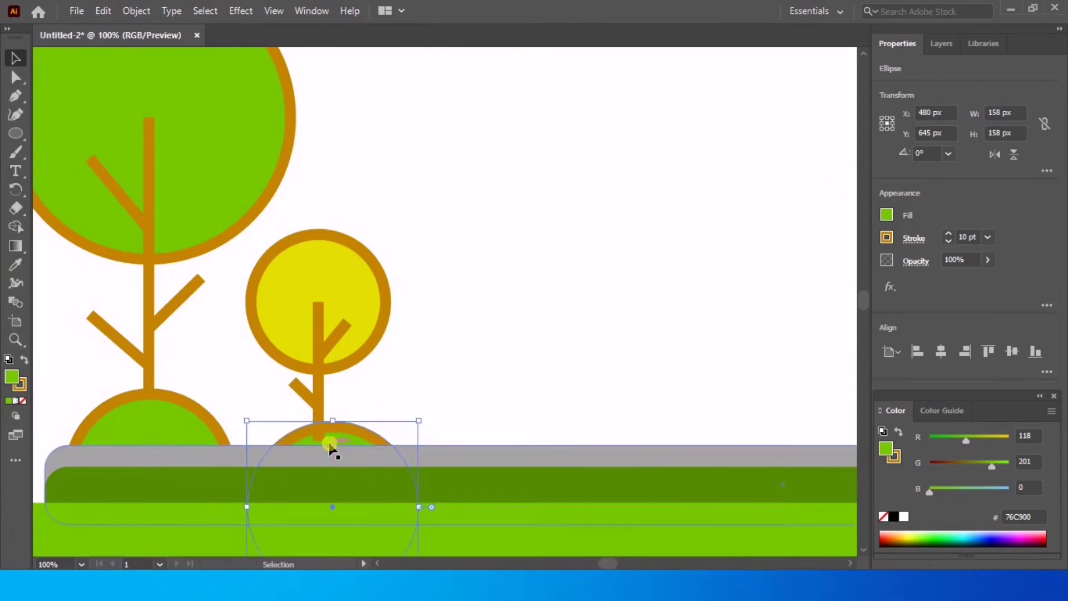
drag(418, 420, 371, 444)
drag(338, 483, 498, 249)
key(ctrl+z)
key(ctrl+z)
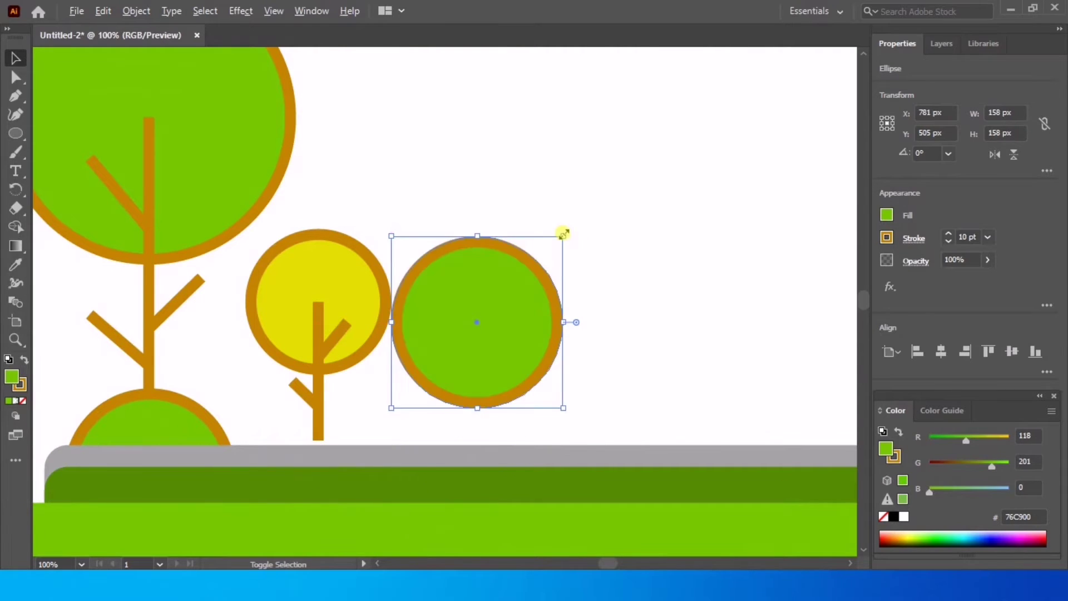
drag(562, 232, 537, 284)
drag(496, 325, 337, 432)
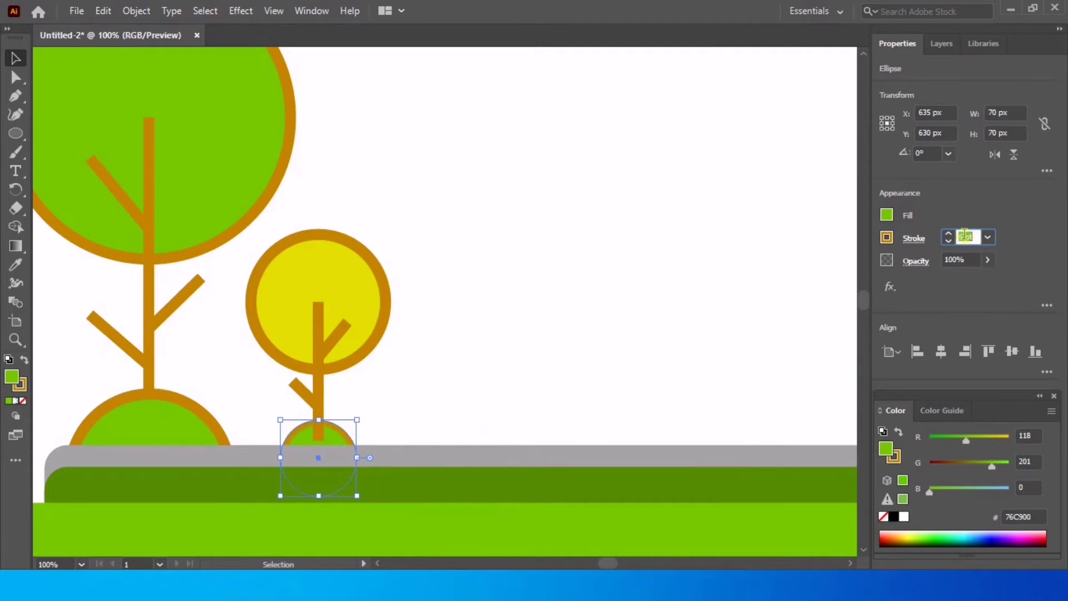
click(576, 233)
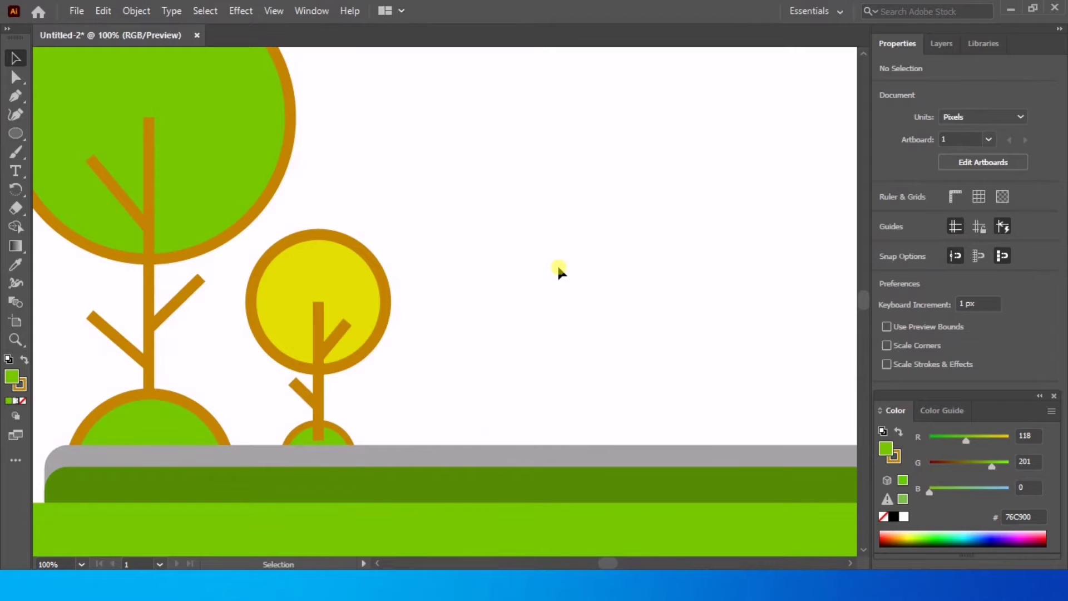
Copy a small orange rounded bar beside the ground's left end and recolor it with the bright green 76C900
scroll(560, 271, down, 2)
drag(516, 445, 276, 317)
scroll(181, 298, down, 1)
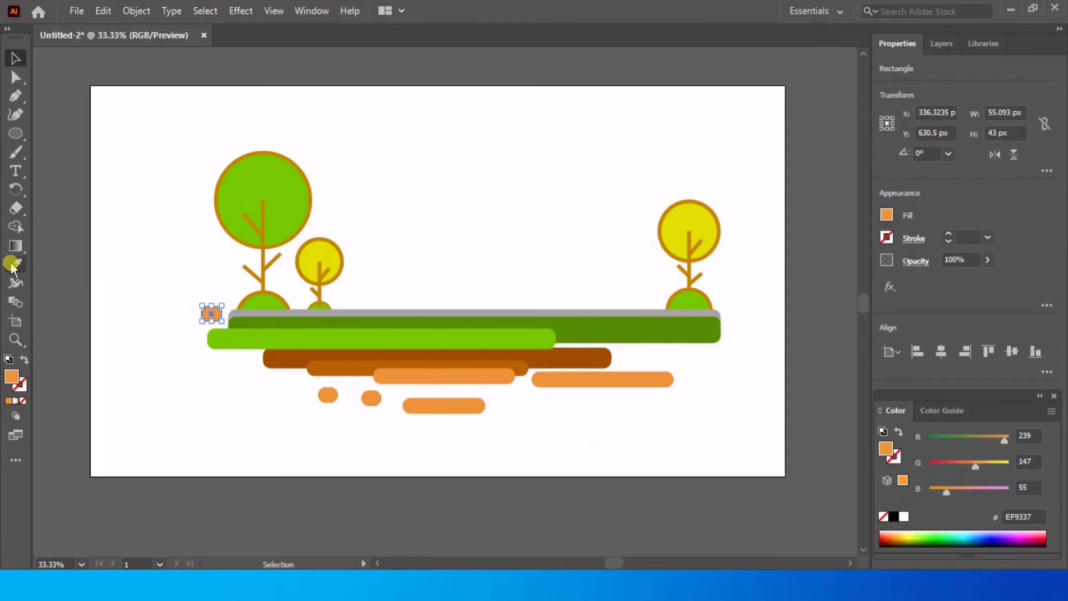
click(309, 331)
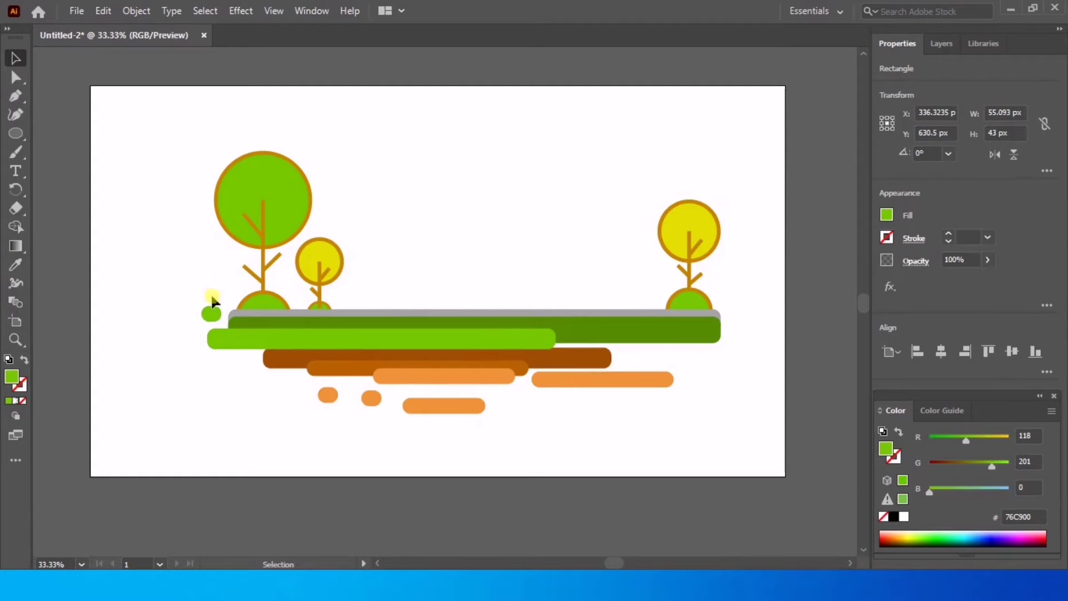
Copy the small green shape to the ground's right end, enlarge it to about 153 by 131 px and arrange it behind the ground bars
drag(213, 303, 737, 326)
right_click(737, 326)
mouse_move(794, 492)
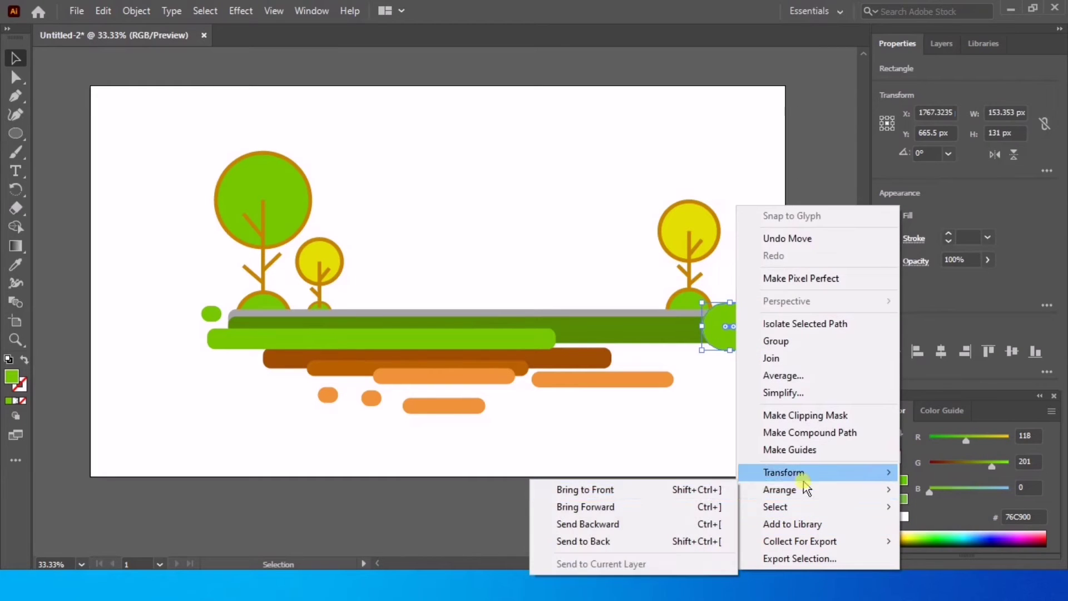
click(623, 526)
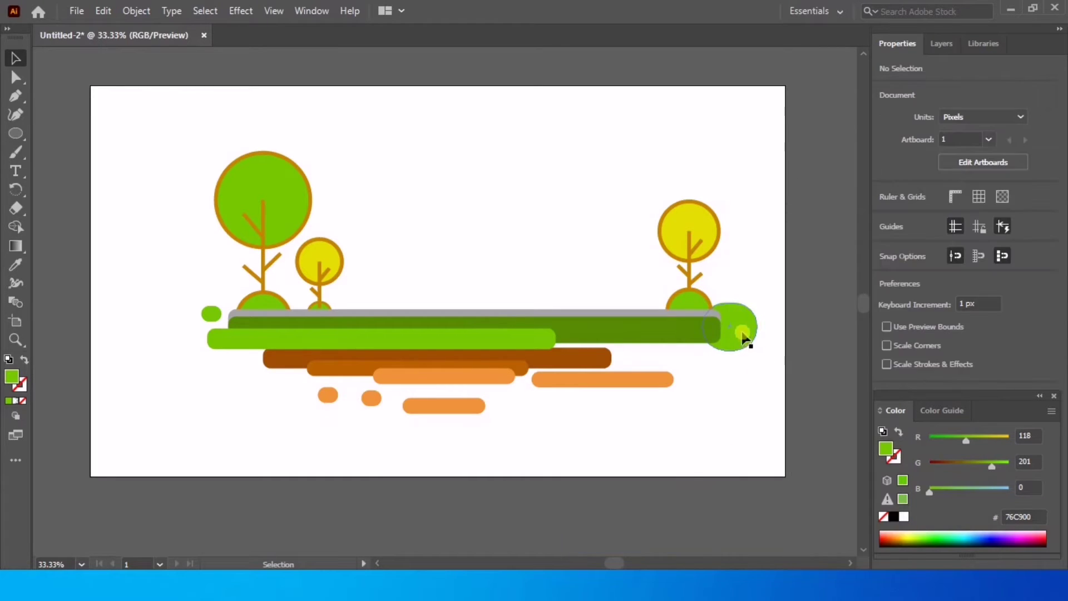
drag(745, 341, 187, 238)
click(745, 393)
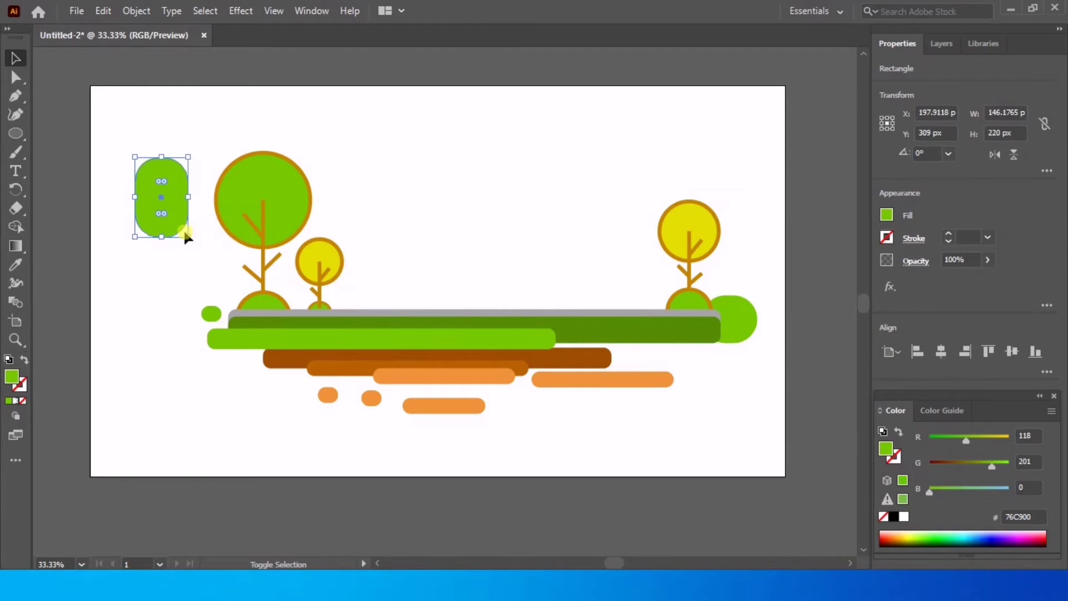
click(43, 109)
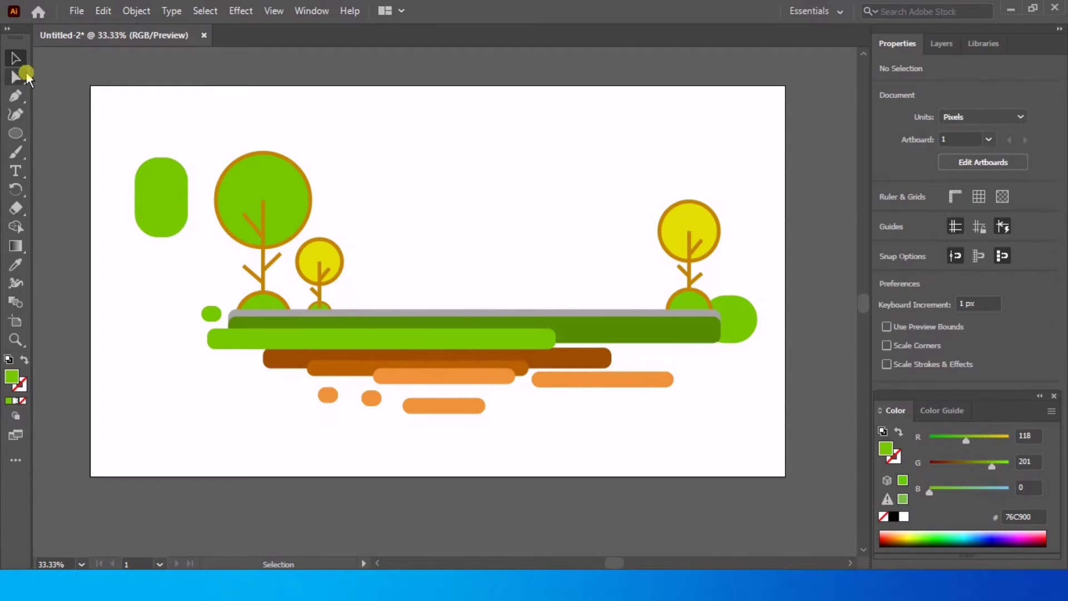
key(ctrl+z)
key(ctrl+z)
key(ctrl+z)
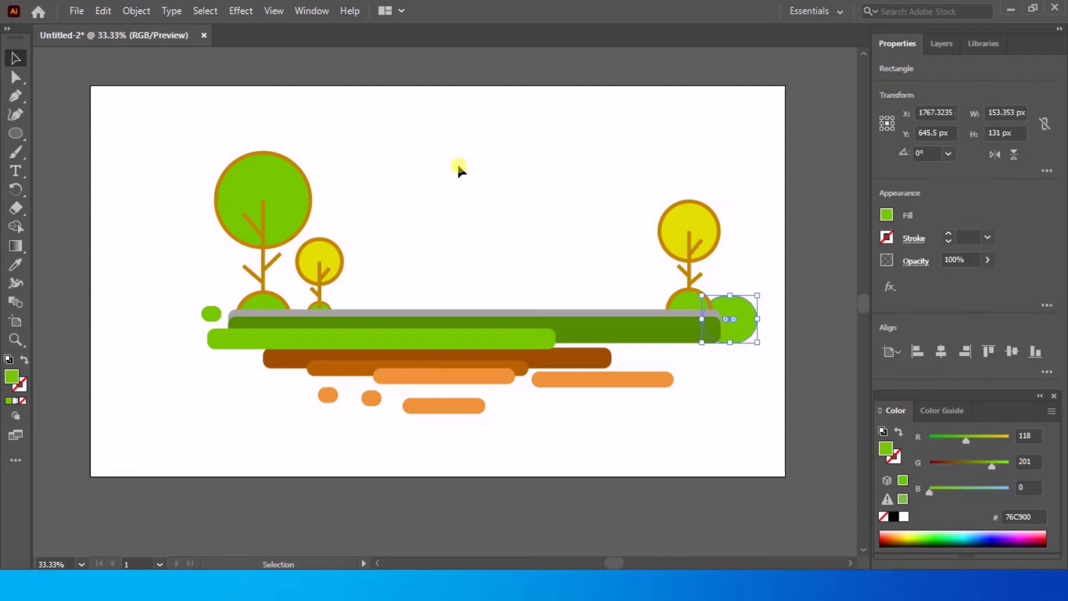
click(459, 170)
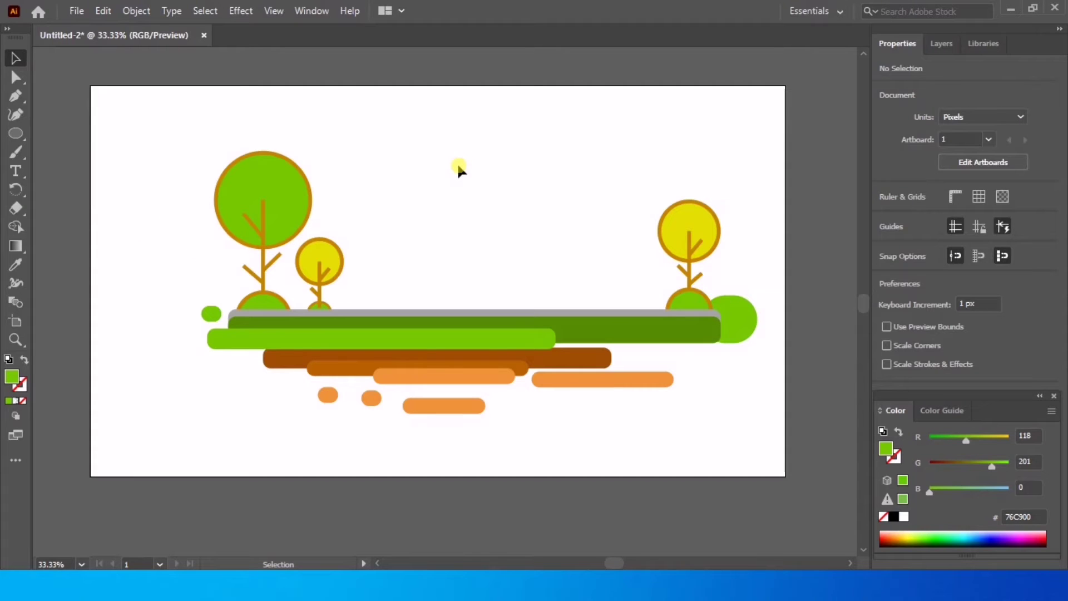
With the Pen tool, draw a sky shape's straight top edge above the large tree and its first two steps down the right side
click(17, 98)
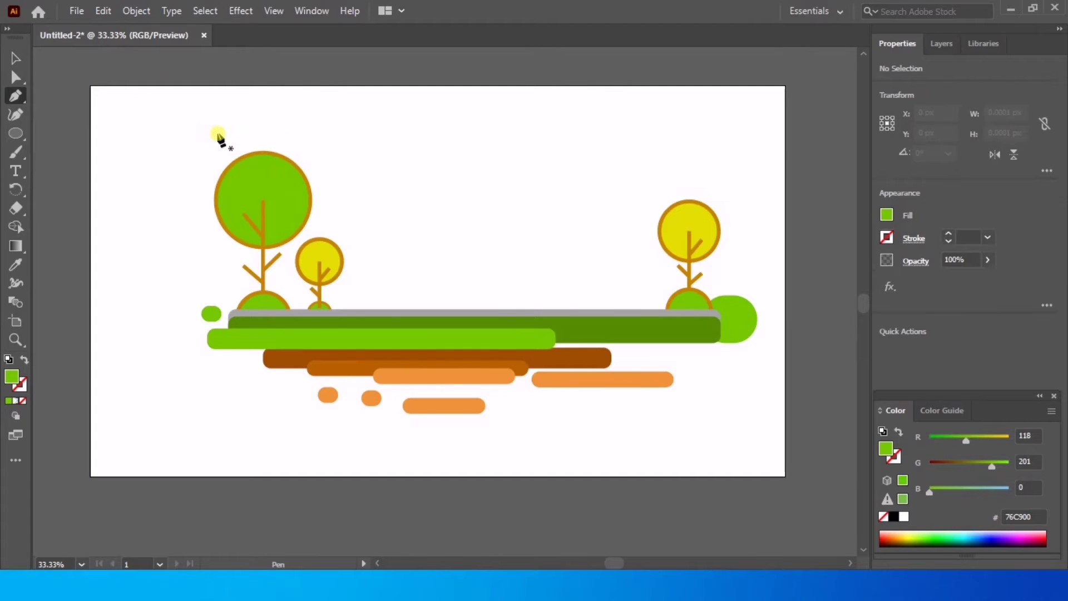
click(222, 145)
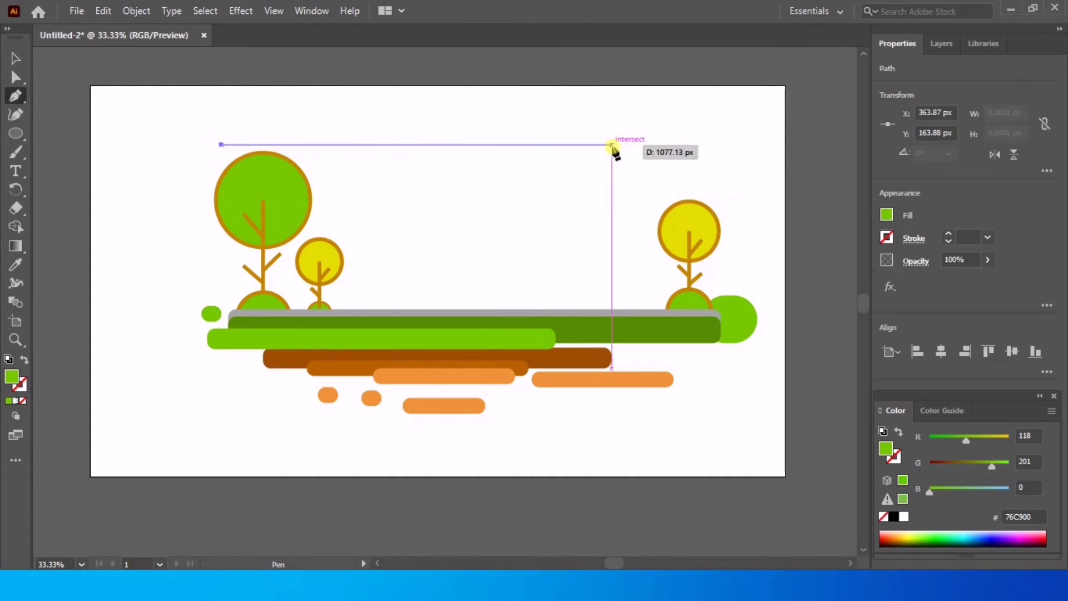
click(612, 145)
click(611, 189)
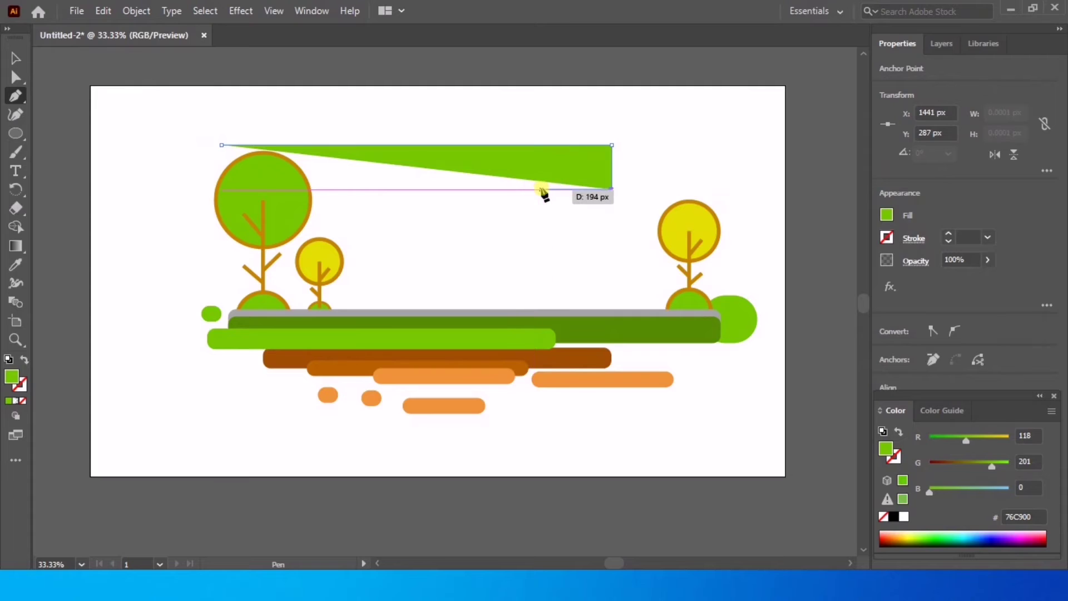
click(541, 189)
click(541, 221)
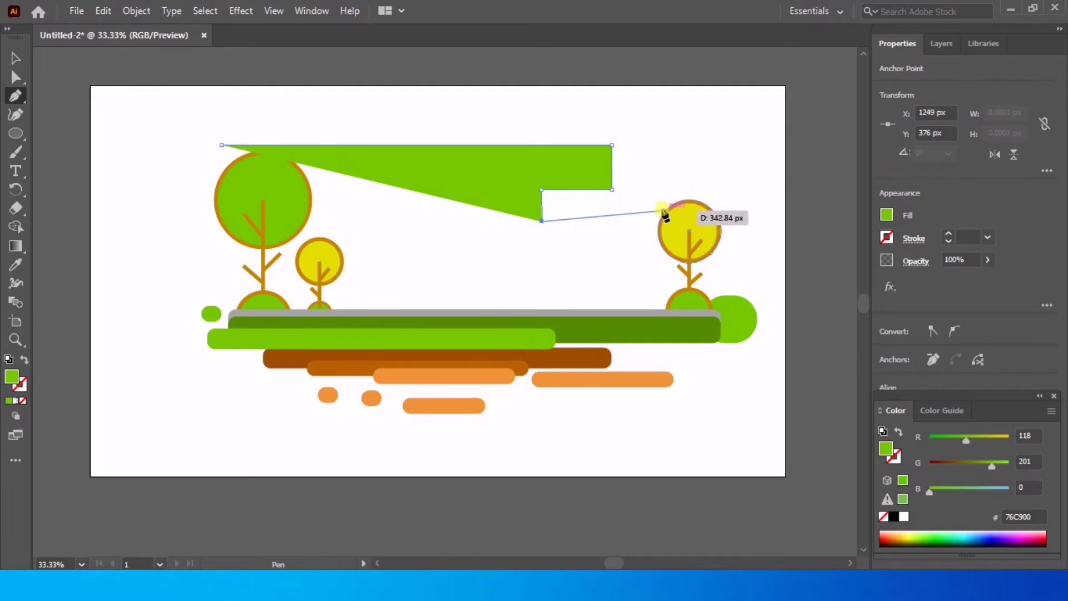
click(673, 221)
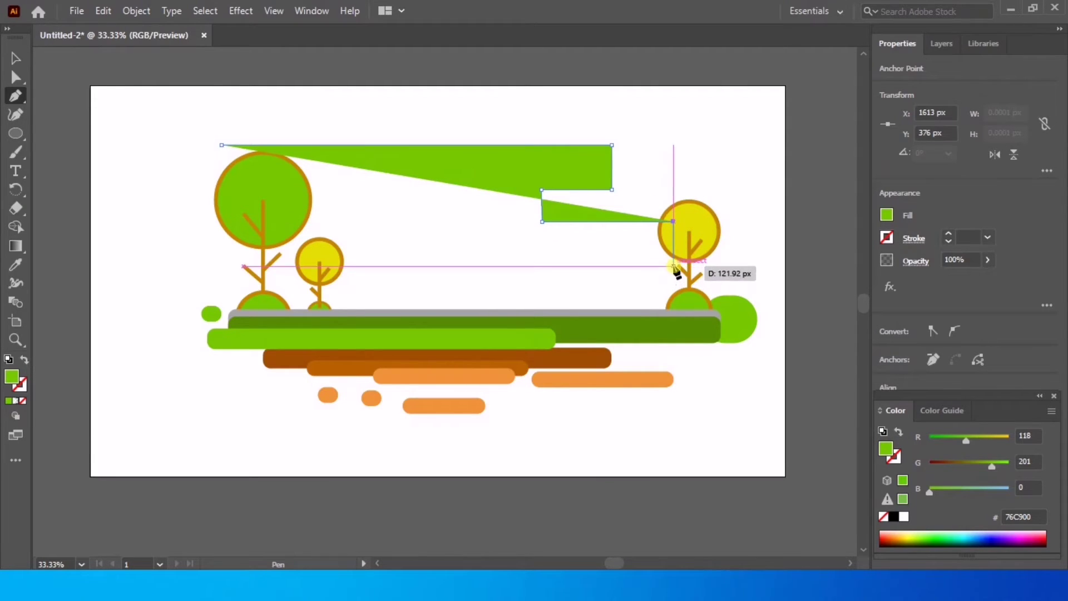
click(673, 260)
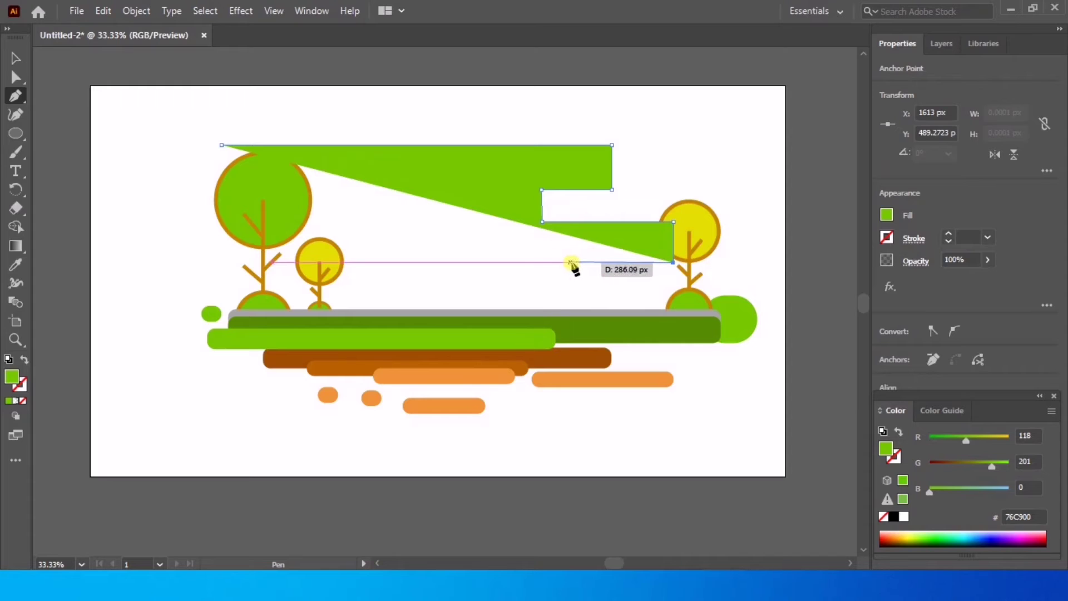
click(577, 260)
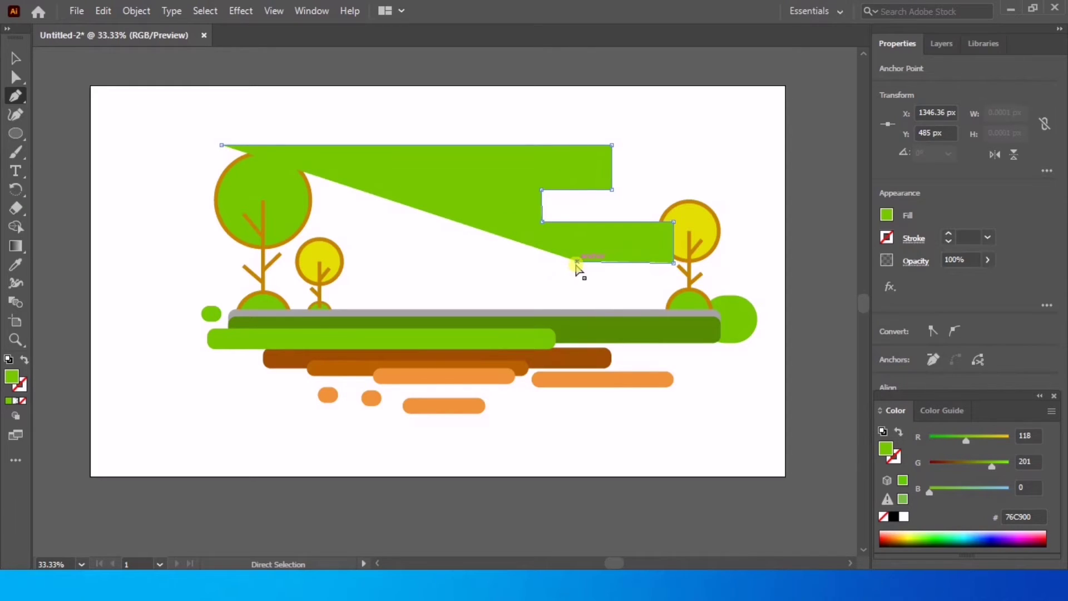
key(ctrl+z)
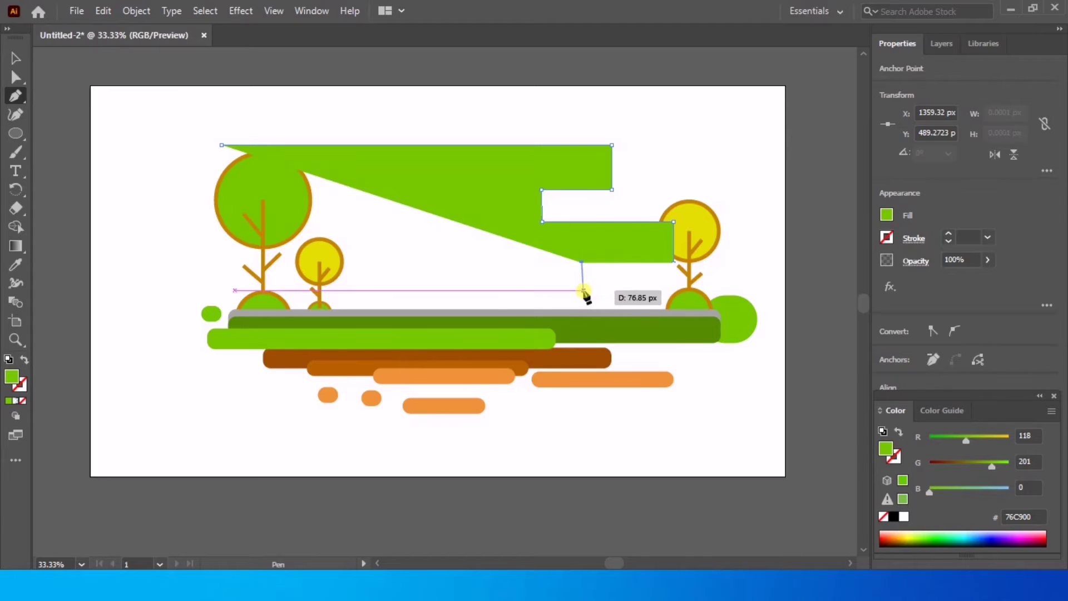
Add the lowest right-hand step, run the path back to the large tree, and shift the upper-left corner to make the left side vertical
click(581, 295)
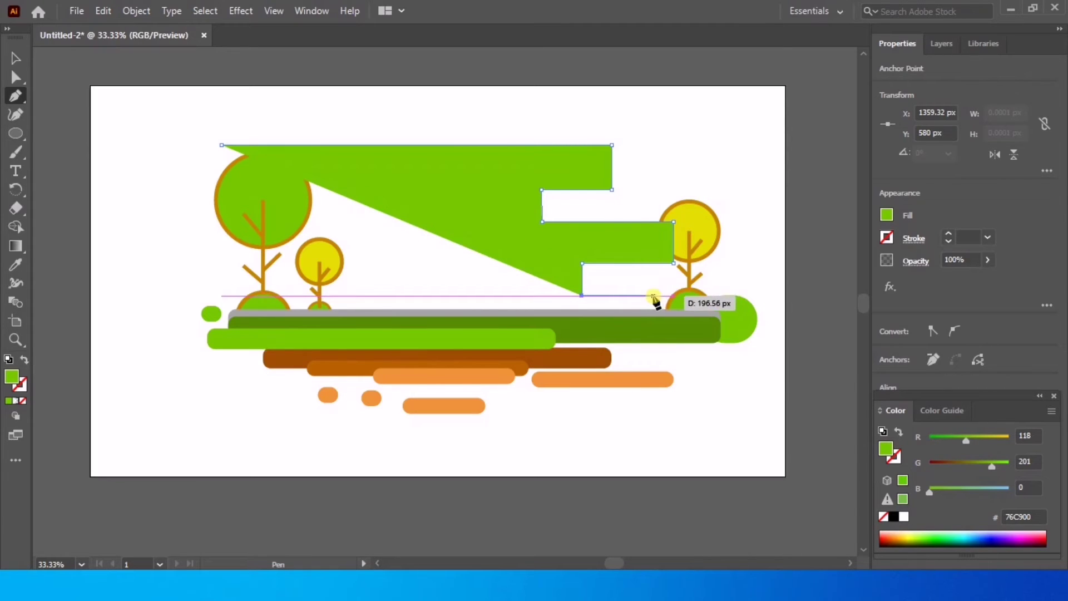
click(658, 296)
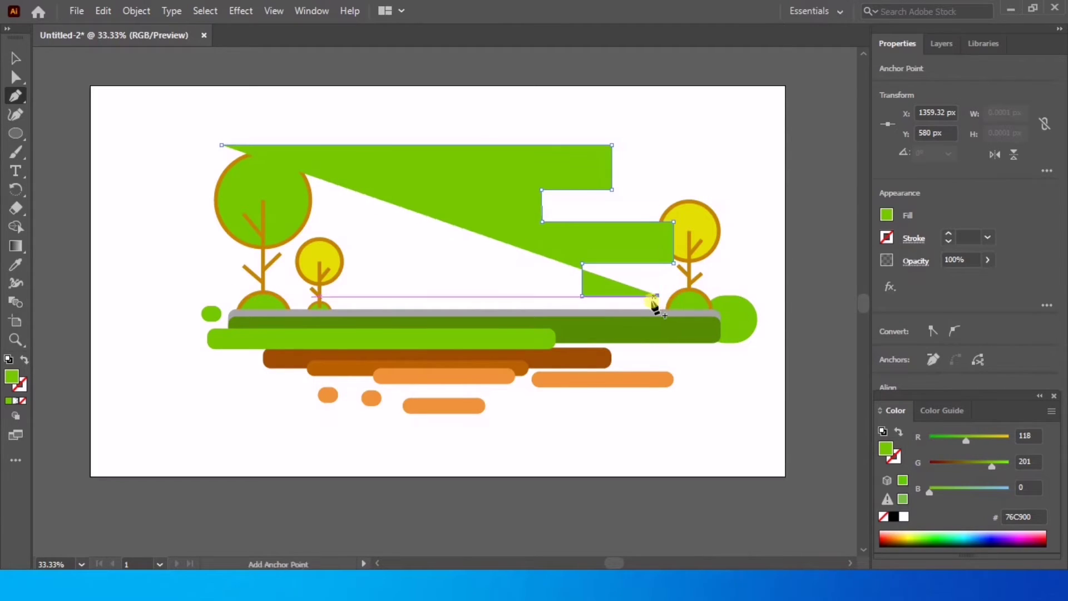
click(658, 335)
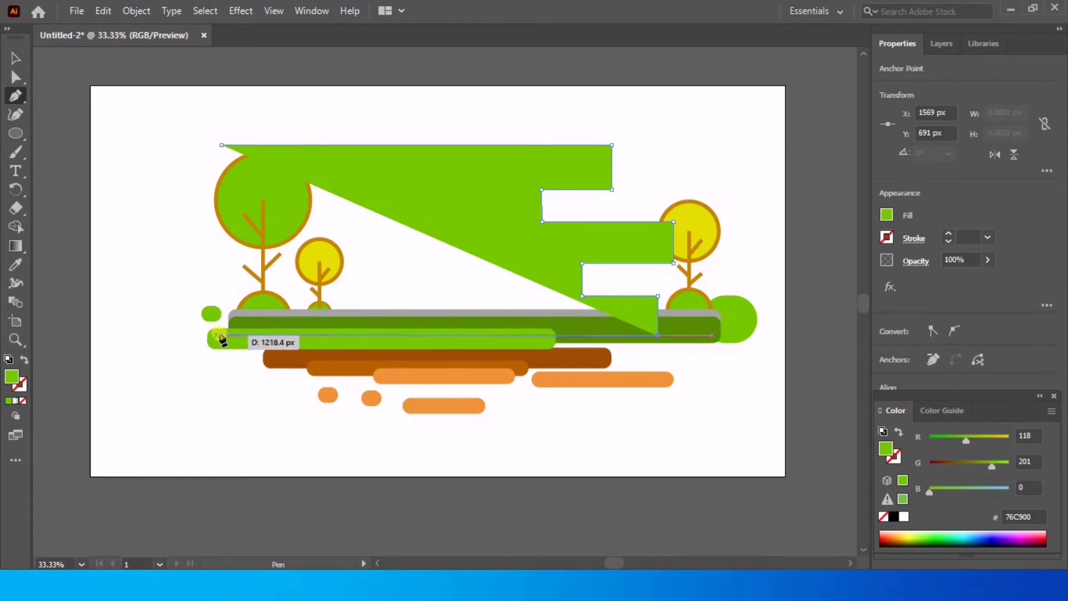
click(264, 338)
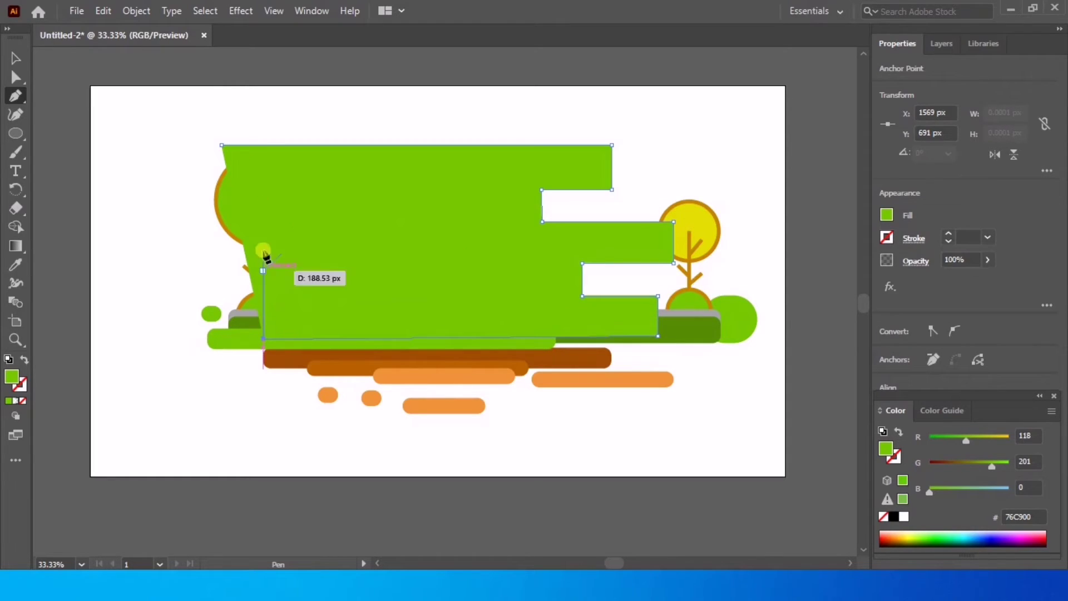
click(263, 145)
click(17, 77)
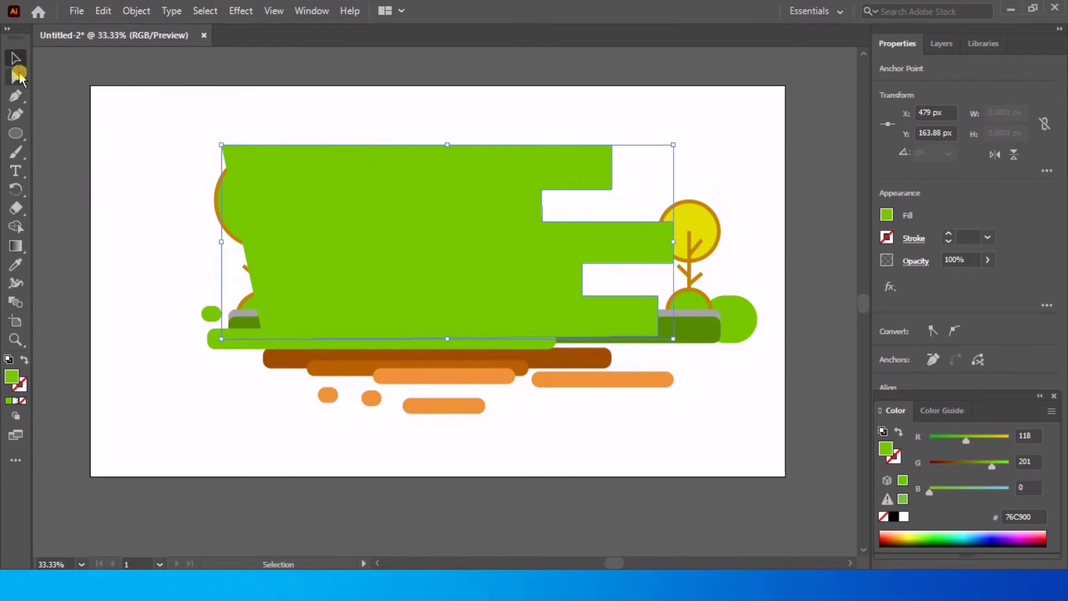
drag(222, 144, 264, 146)
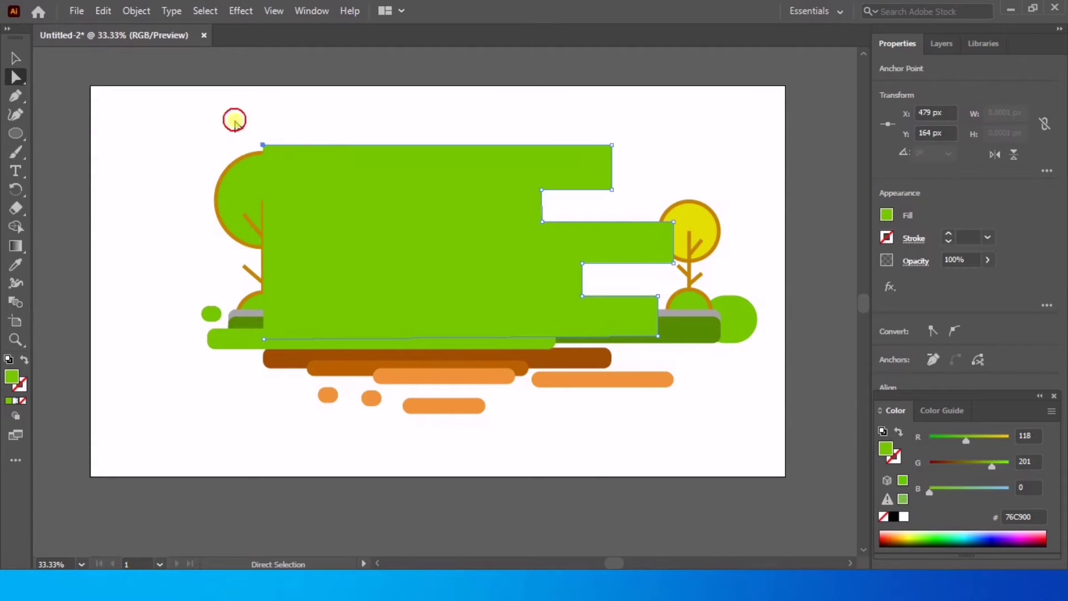
Send the stepped sky shape to the back, behind the trees and ground bars
right_click(435, 250)
mouse_move(545, 507)
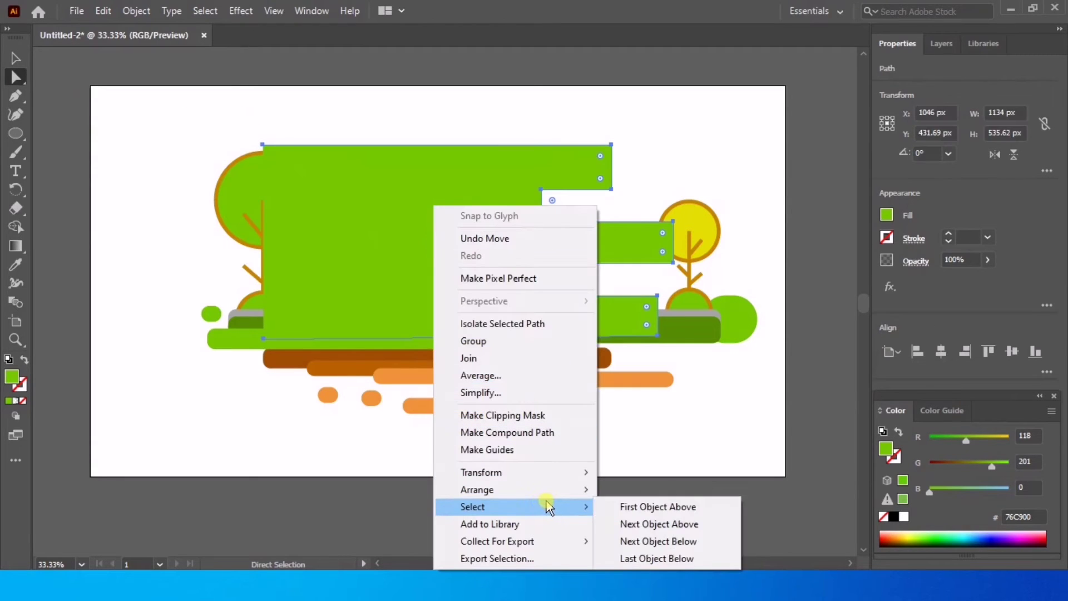
mouse_move(546, 489)
click(697, 541)
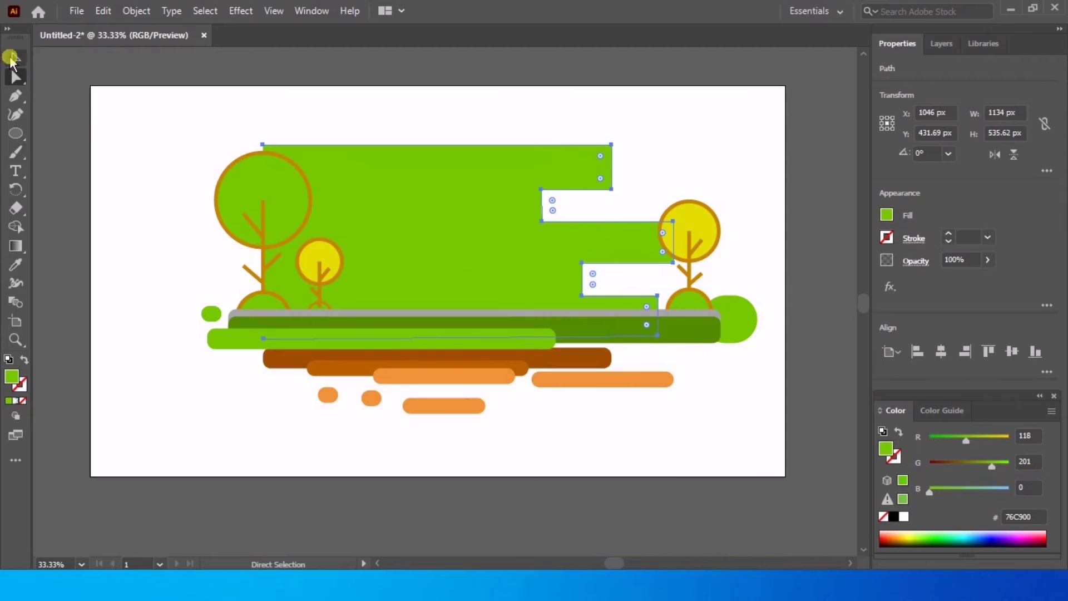
Fill the stepped sky shape with bright cyan 03DDF4
drag(551, 302, 550, 287)
drag(516, 206, 524, 195)
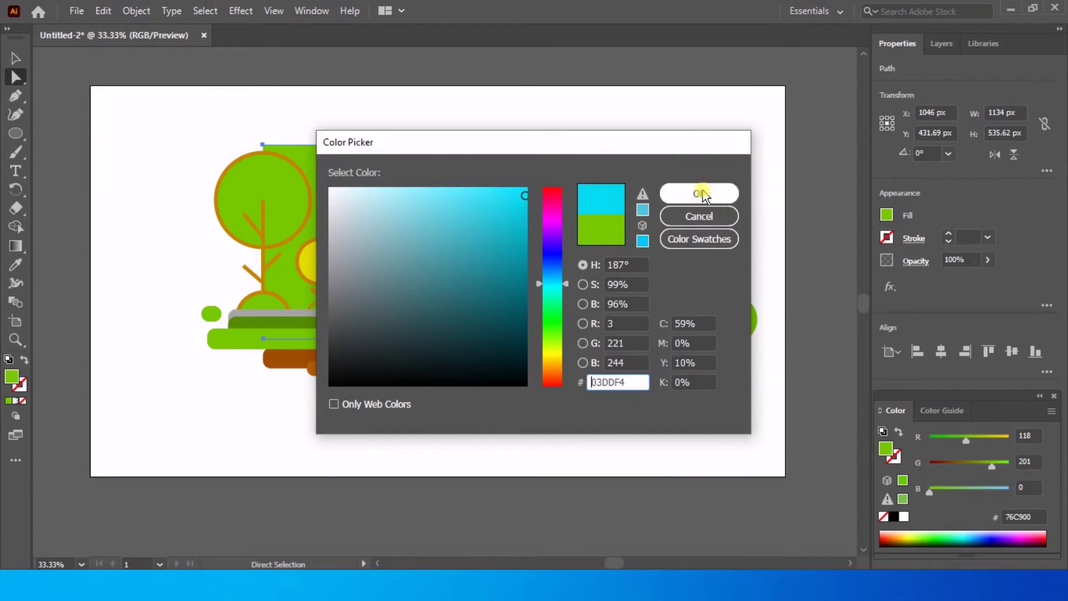
click(699, 193)
click(191, 107)
Fully round the stepped corners along the right side of the cyan sky shape
click(371, 161)
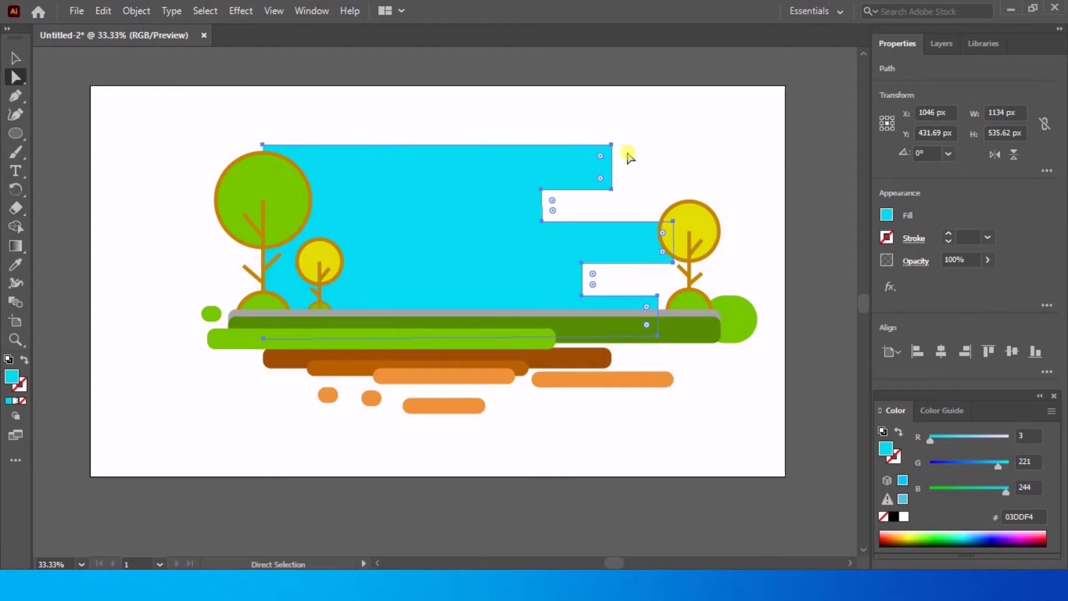
drag(600, 159, 474, 194)
click(649, 130)
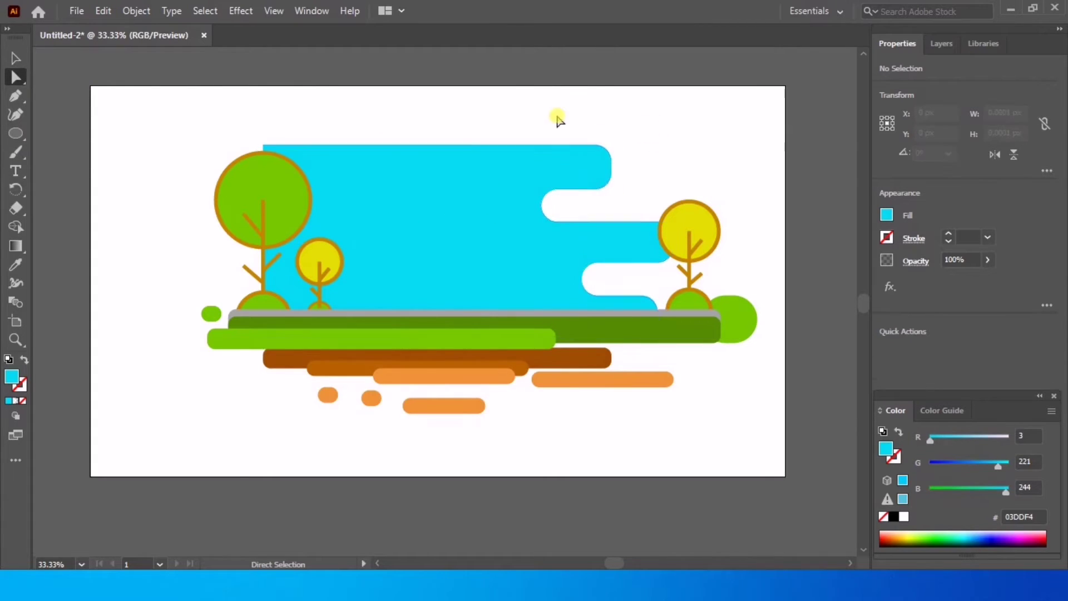
Lower the cyan sky shape about 20 px so its top edge aligns with the top of the large tree's crown
drag(399, 153, 401, 160)
click(645, 189)
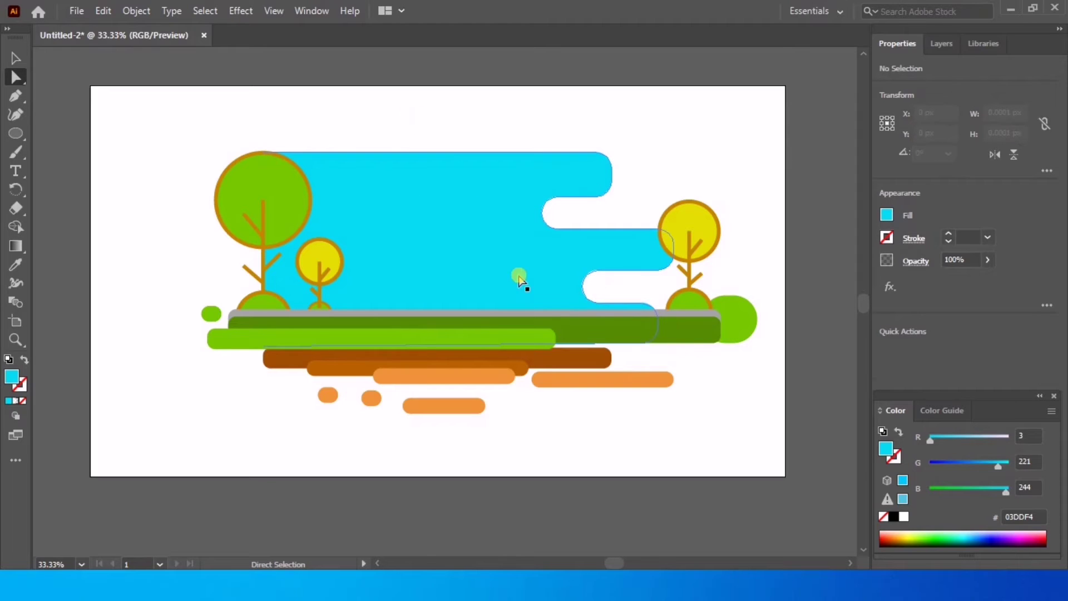
click(449, 157)
click(16, 58)
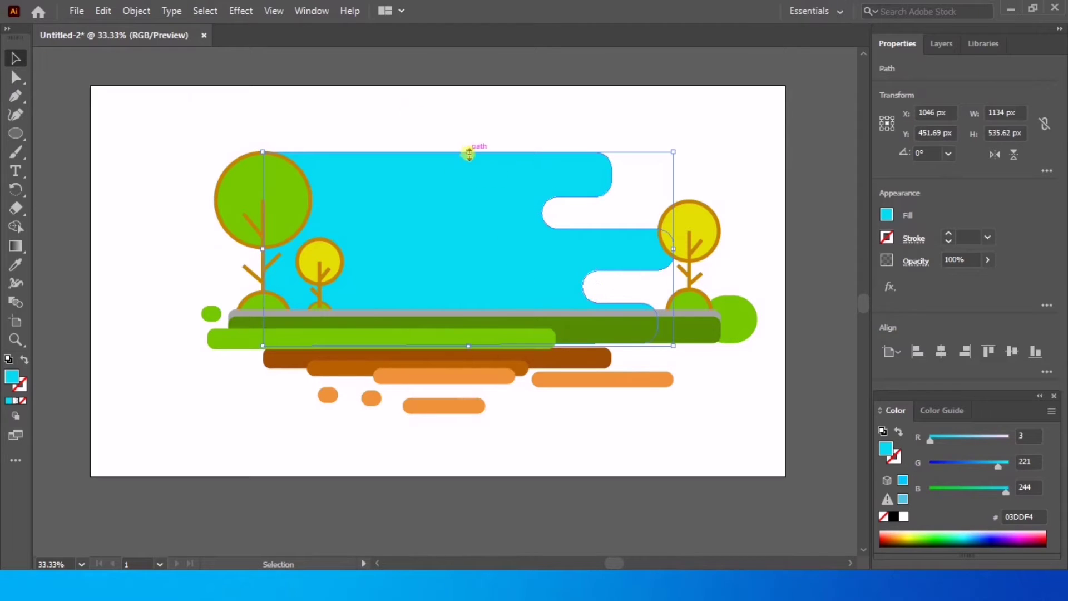
Reduce the cyan sky shape's height slightly while keeping its top edge level with the large tree's crown
drag(469, 153, 466, 182)
click(637, 143)
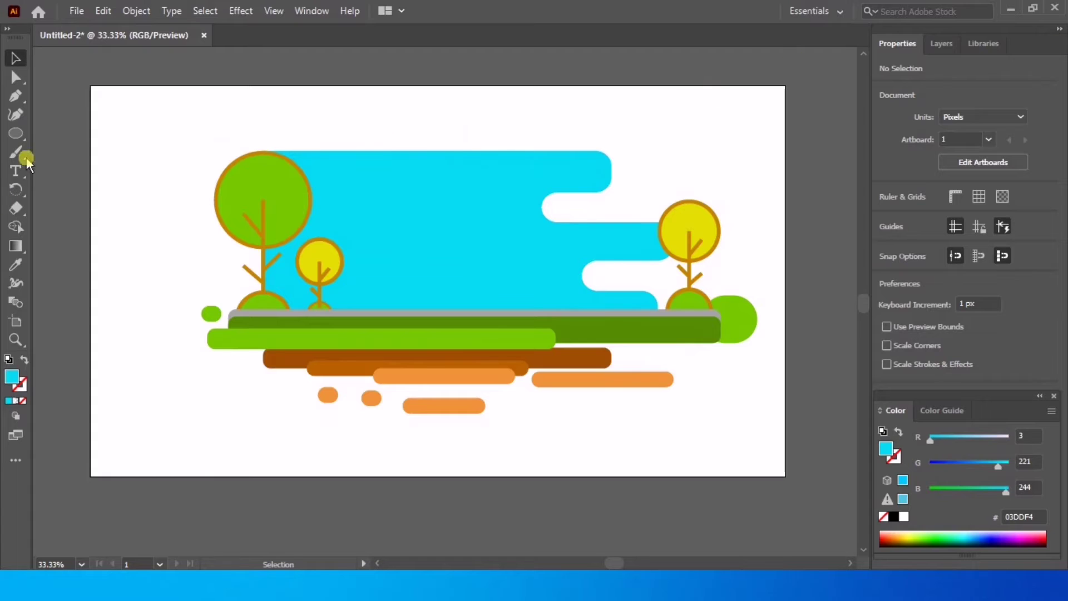
Draw a 48 px cyan circle near the large tree and scatter three copies around the sky's left and right sides
click(15, 133)
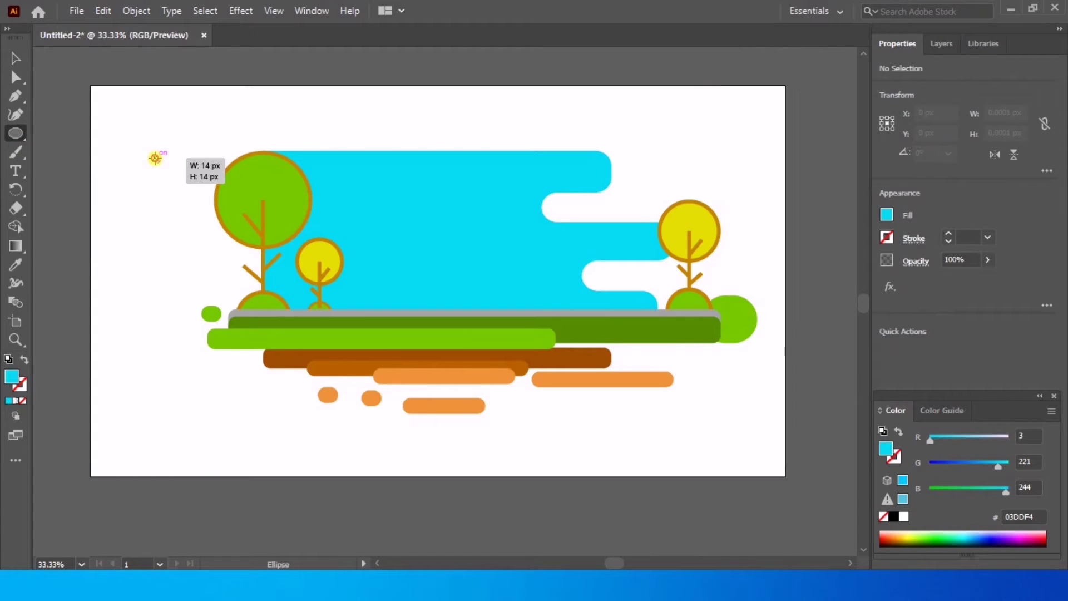
drag(151, 153, 214, 138)
click(119, 145)
click(161, 165)
drag(214, 137, 702, 170)
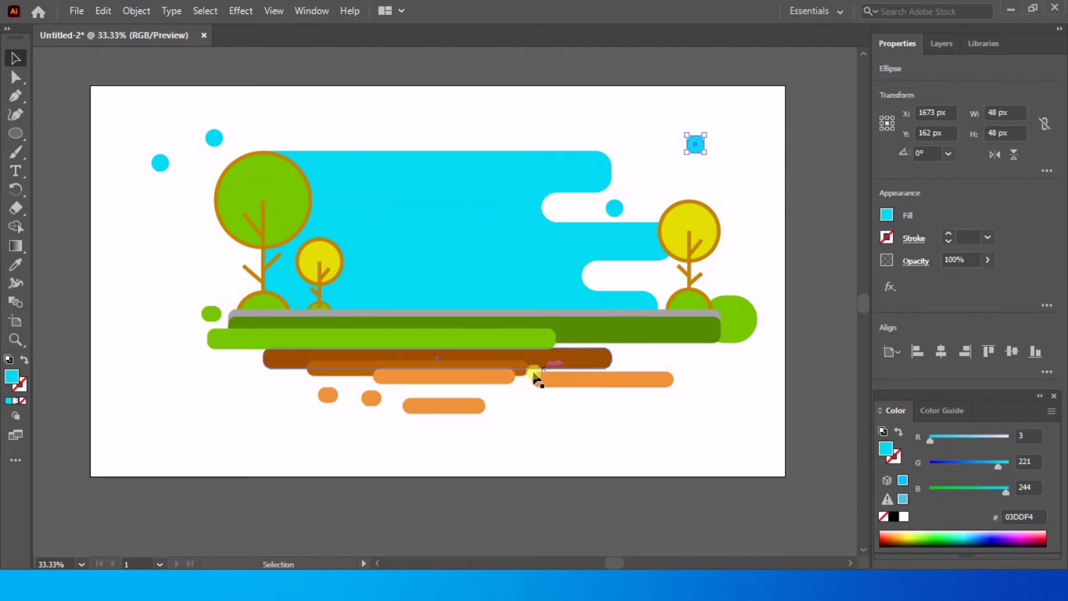
Copy the medium-brown rounded bar above the sky shape, fill it with the sky's cyan and lower it slightly
drag(509, 365, 526, 139)
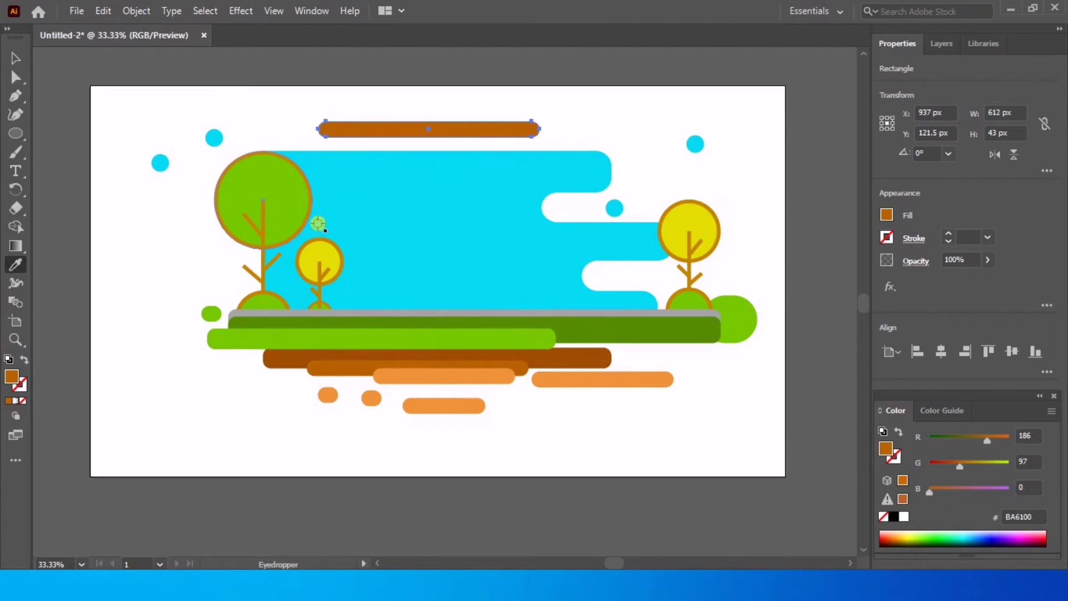
click(318, 223)
click(180, 104)
drag(372, 132, 371, 138)
click(605, 113)
Add a larger cyan circle beside the right tree and a wide cyan ellipse to the left of the large tree
drag(614, 208, 148, 238)
click(205, 191)
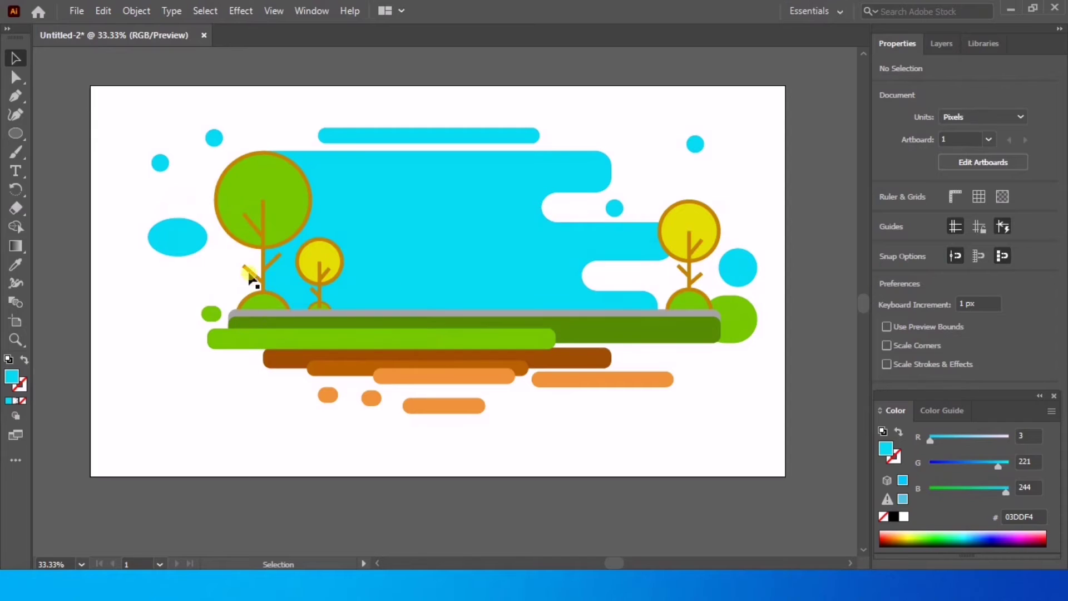
Ungroup the small left tree and fill its crown with bright yellow FFF200
click(323, 267)
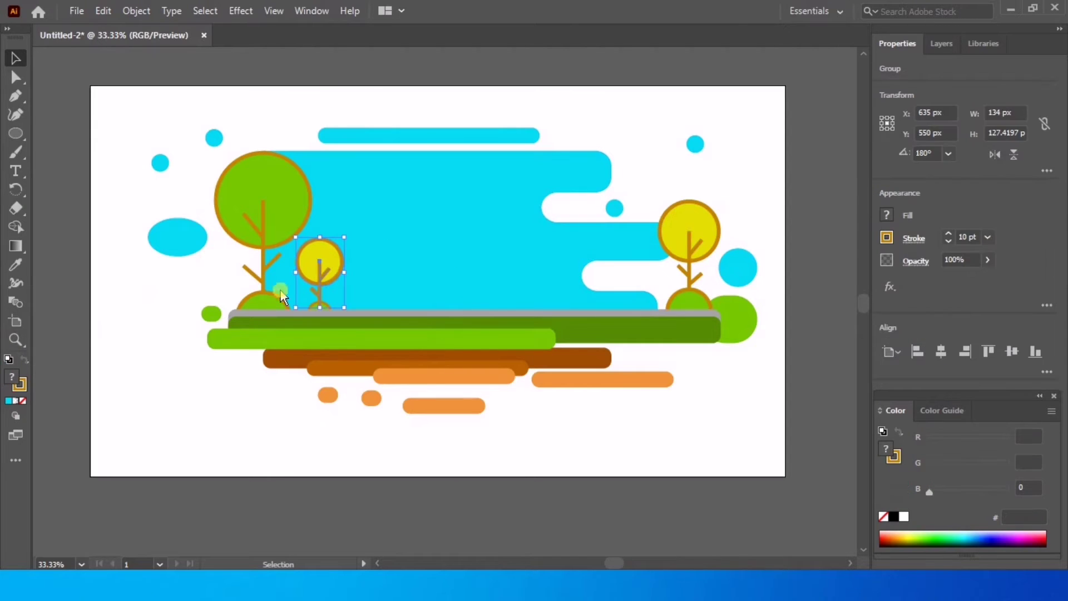
right_click(323, 270)
click(403, 398)
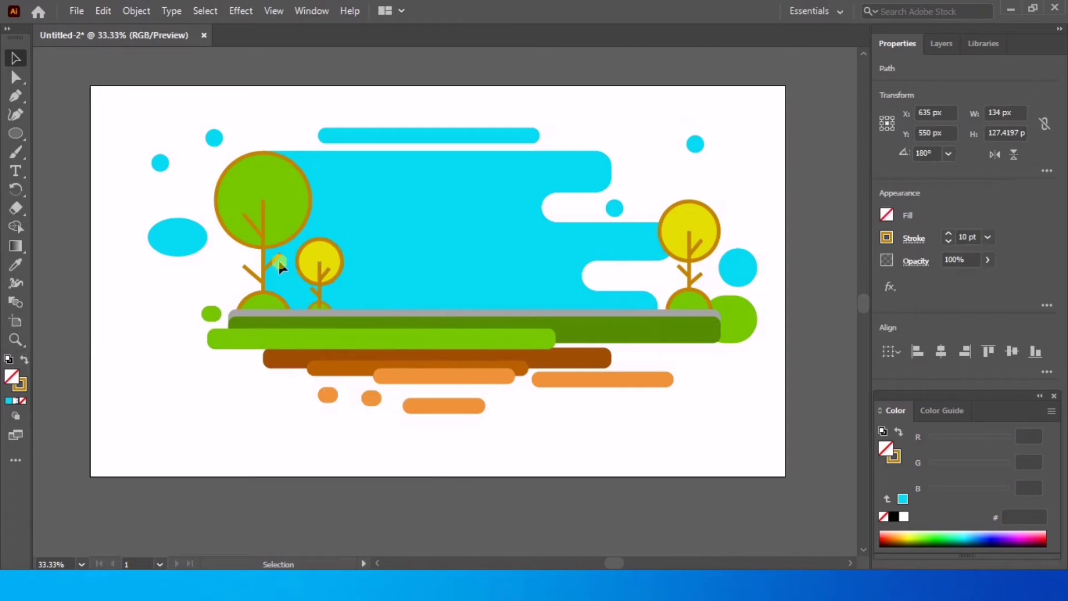
click(324, 256)
double_click(12, 376)
text(FFF200)
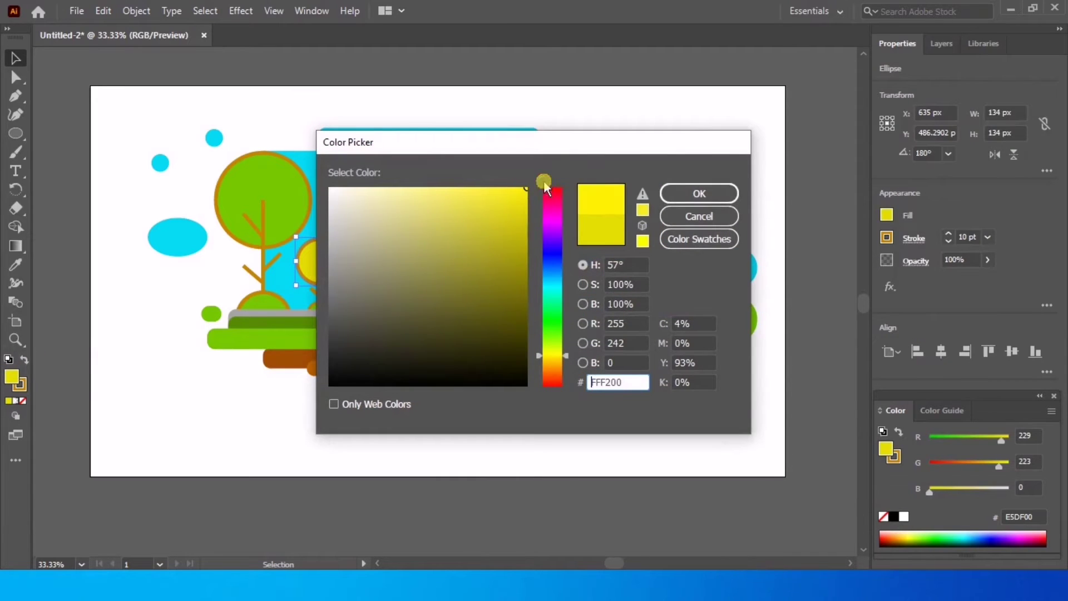
click(718, 191)
click(570, 115)
Fill the right tree's crown with bright yellow FFF200
click(695, 239)
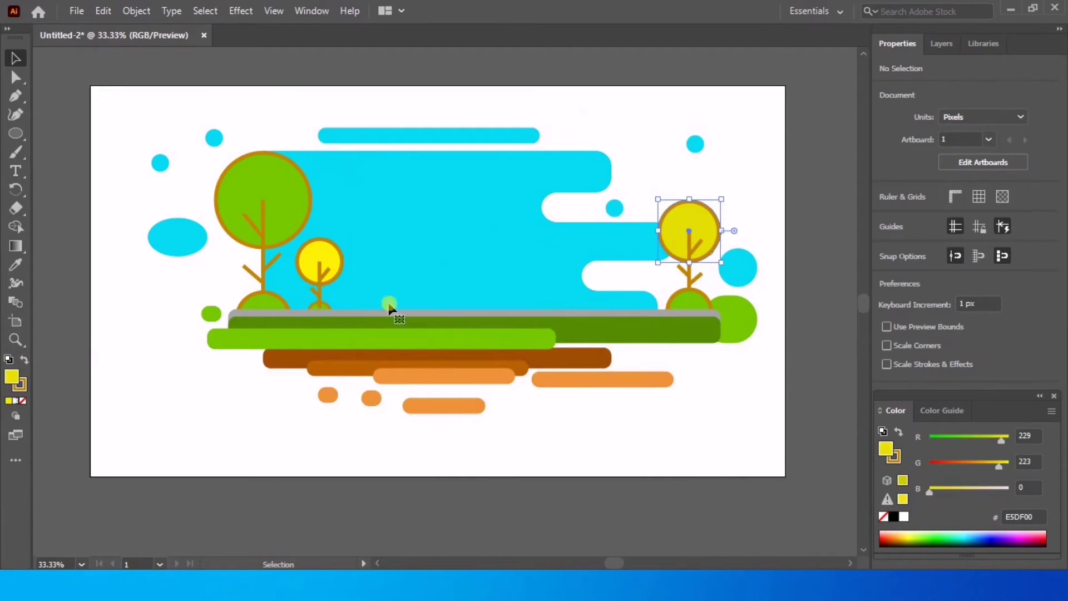
double_click(11, 377)
text(FFF200)
click(699, 192)
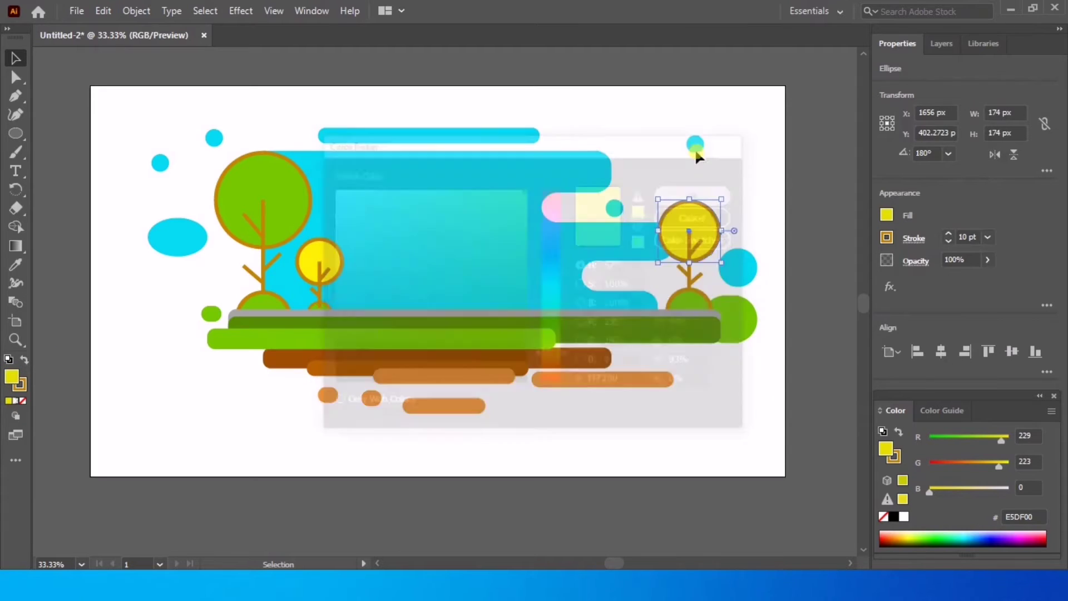
click(647, 118)
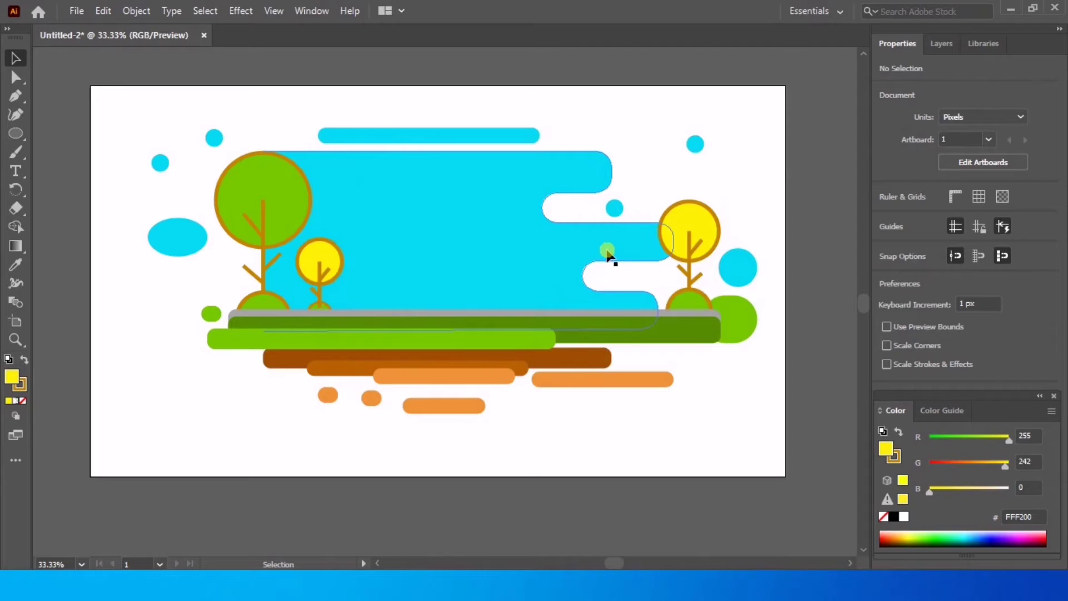
Fill the wide dark green ground bar with lime green 94E000
click(707, 336)
double_click(12, 376)
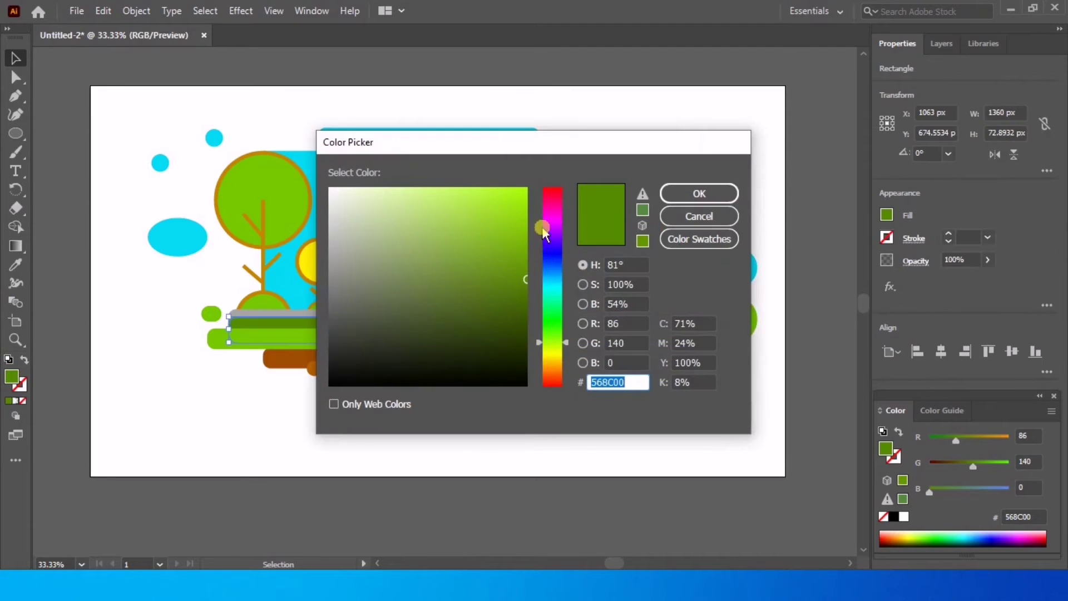
drag(528, 247, 527, 211)
click(699, 193)
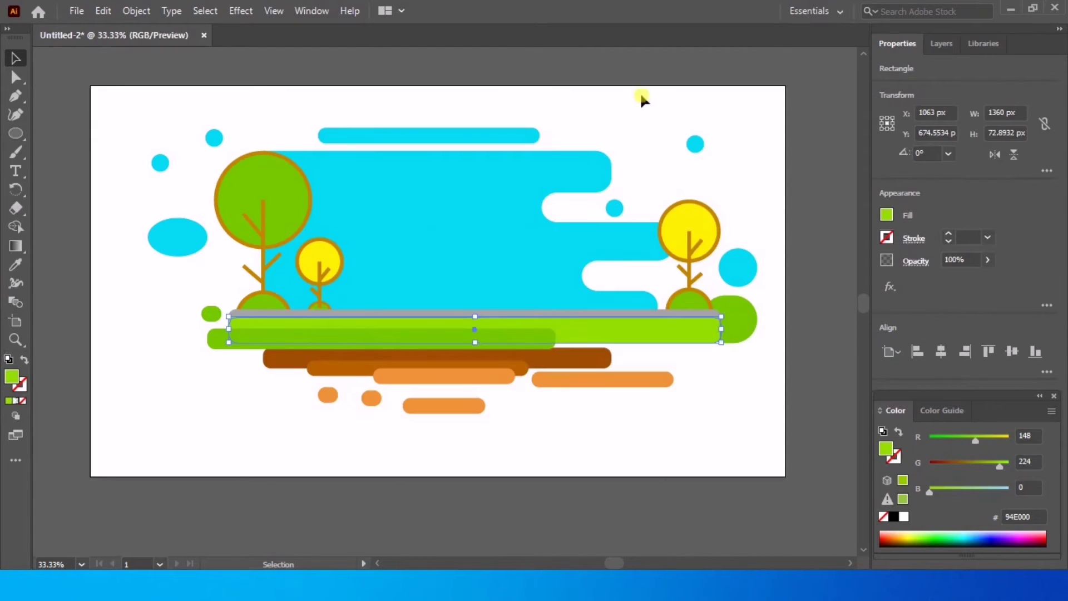
click(645, 119)
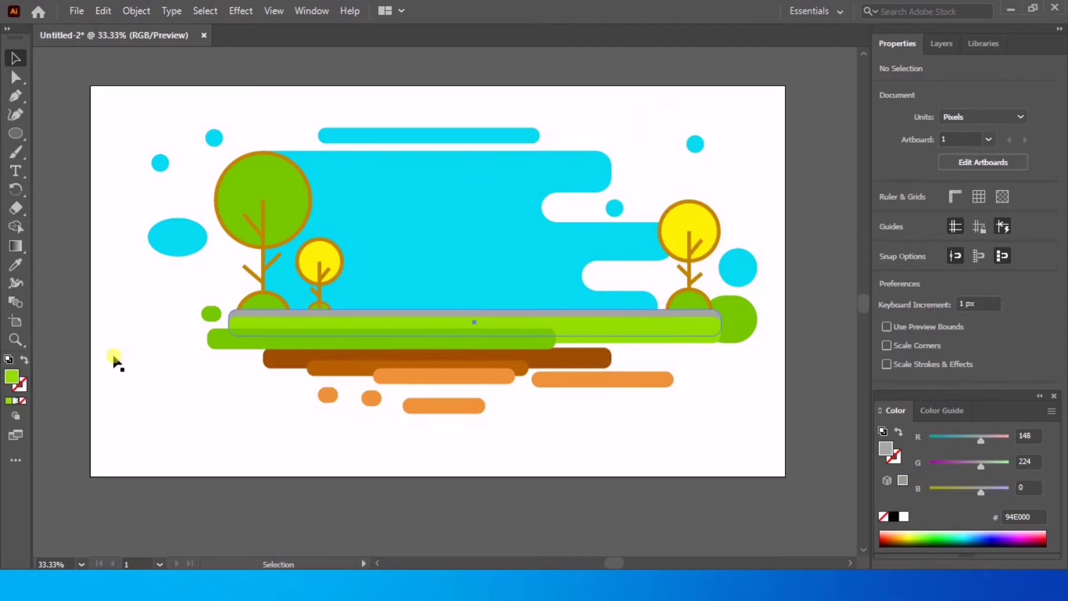
Lighten the thin grey bar along the top of the ground to BABABA
click(233, 323)
double_click(12, 376)
click(329, 241)
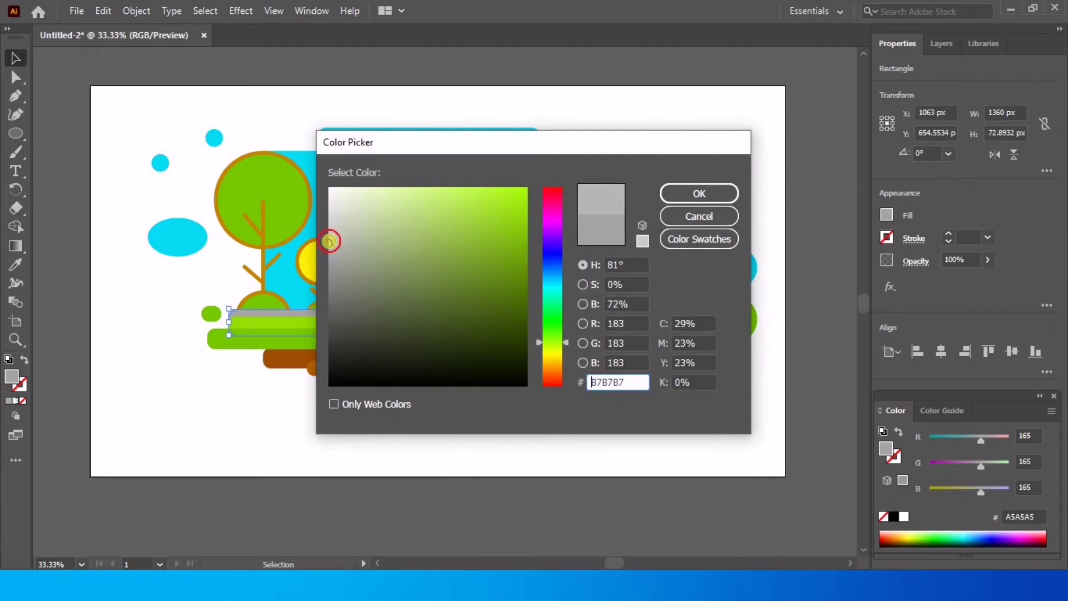
click(696, 196)
click(583, 426)
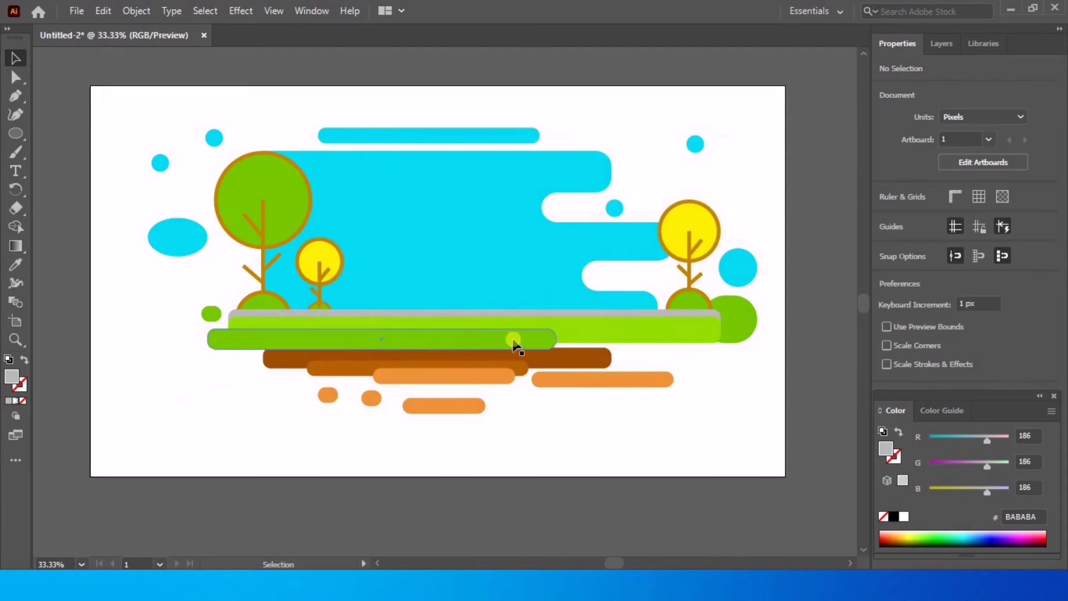
Extend the lime green ground bar's right end farther over the large green bush behind it
click(671, 330)
drag(720, 328, 738, 329)
click(717, 400)
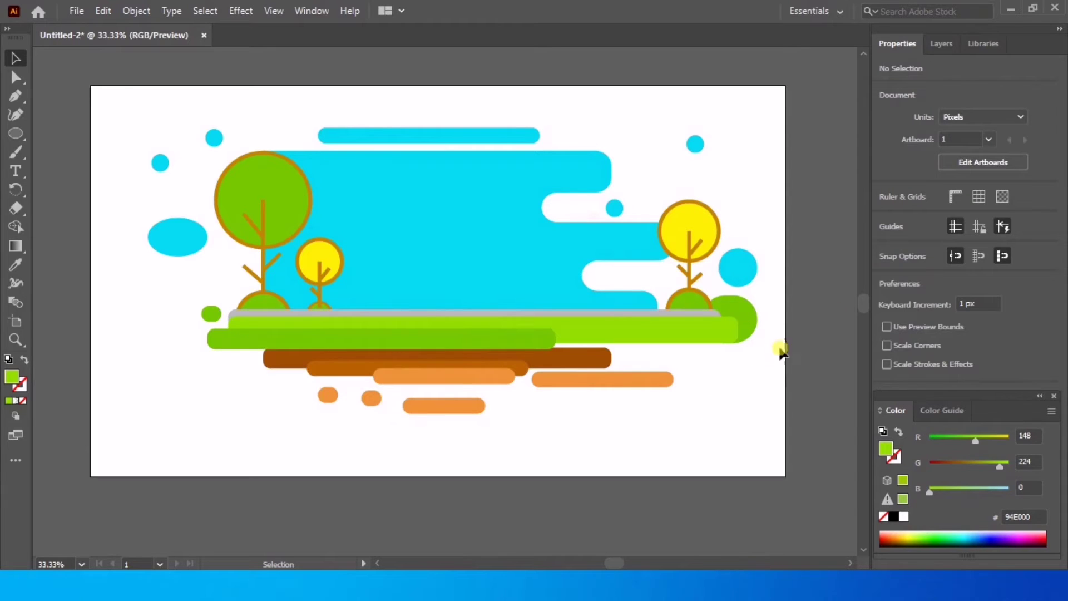
Give the bush beneath the right tree a thinner 4 pt outline in a dark grey-brown swatch
click(695, 312)
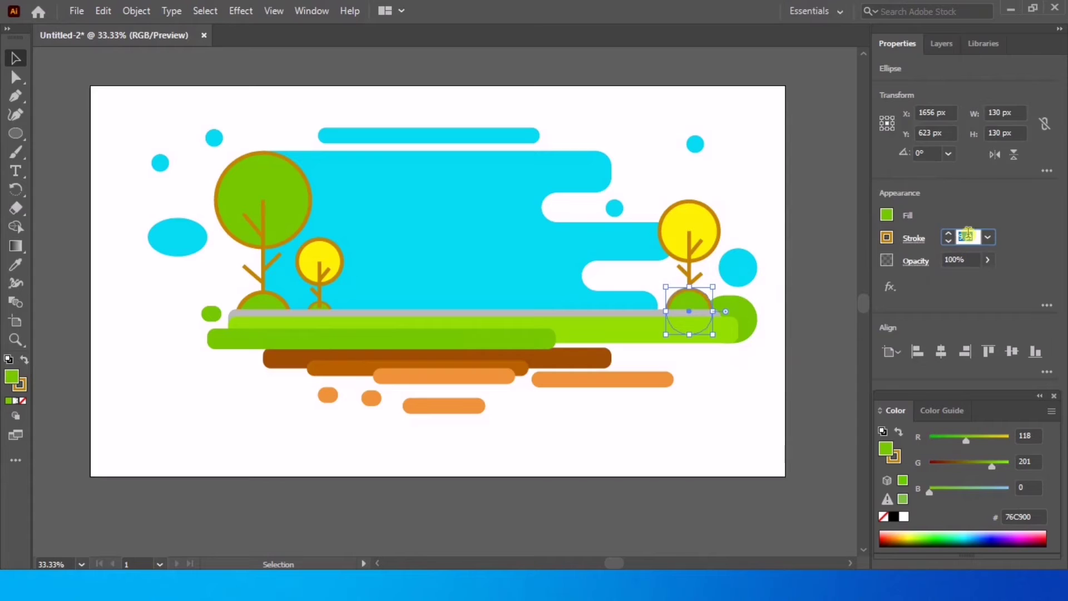
click(885, 239)
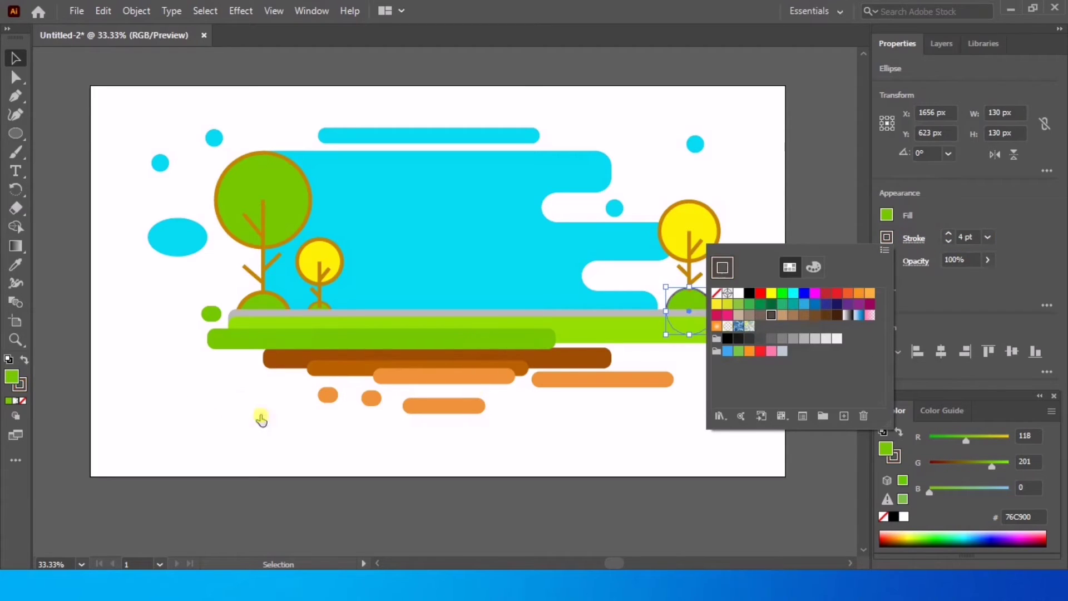
click(266, 309)
Give the bush beneath the large left tree an 8 pt dark grey outline
click(268, 315)
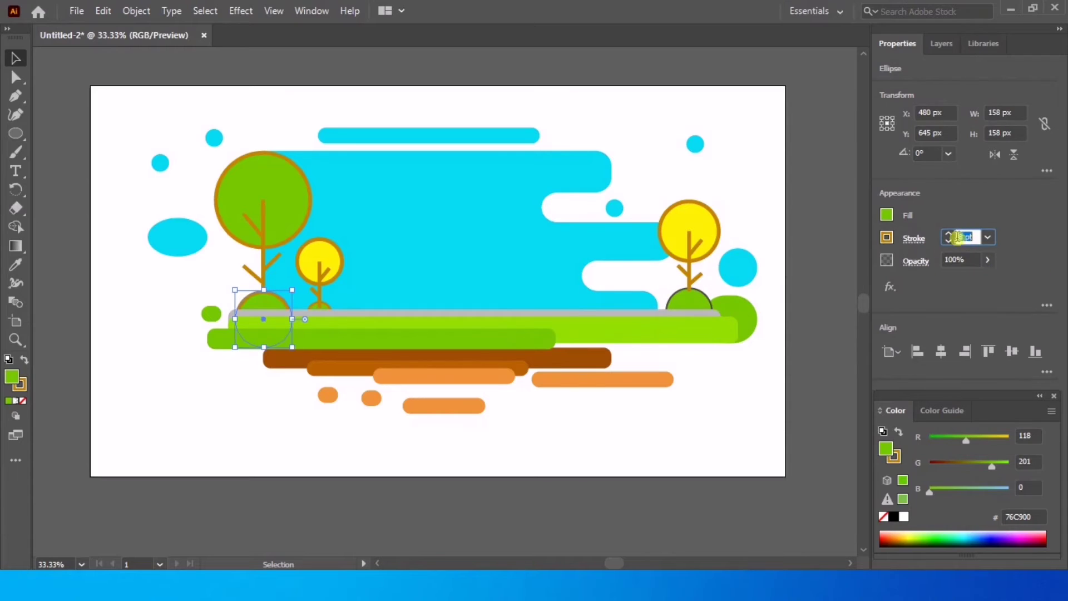
click(886, 240)
click(759, 340)
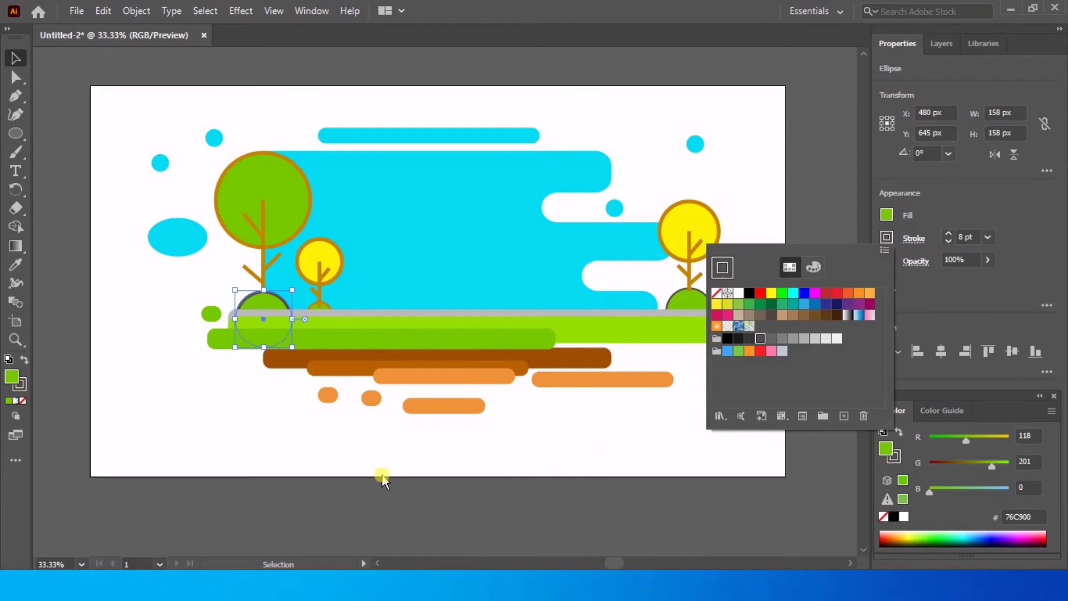
click(326, 310)
Set a 5 pt dark grey outline on the small bush beneath the small yellow tree
click(328, 312)
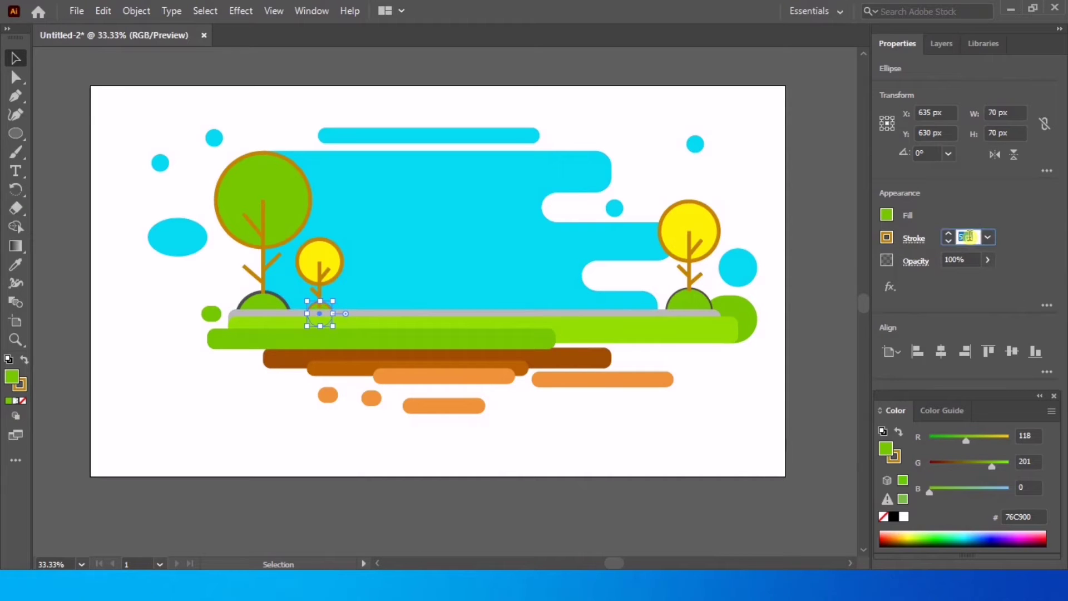
click(889, 241)
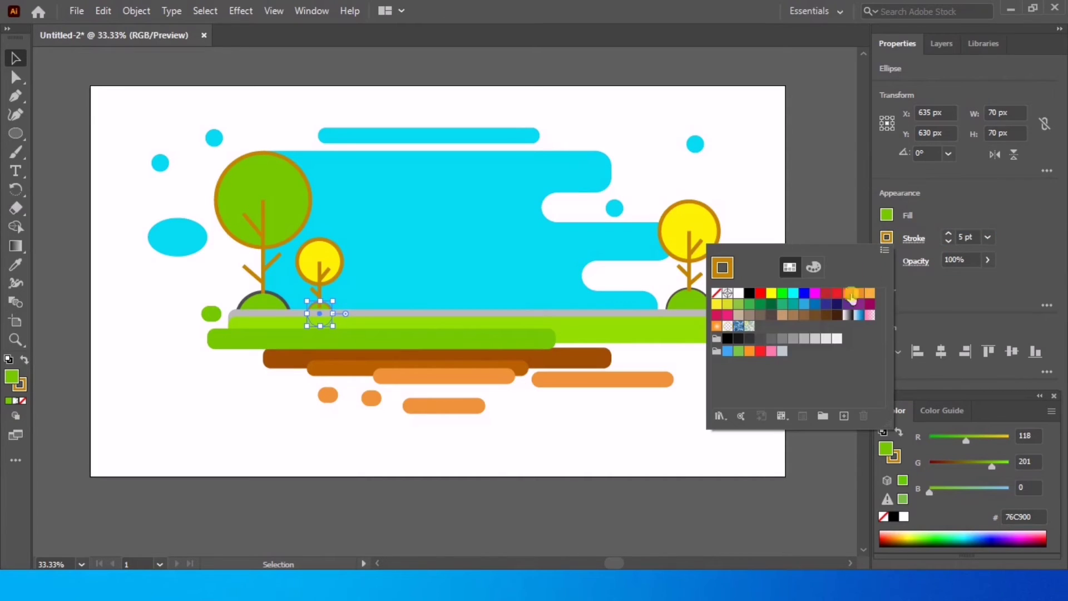
click(553, 486)
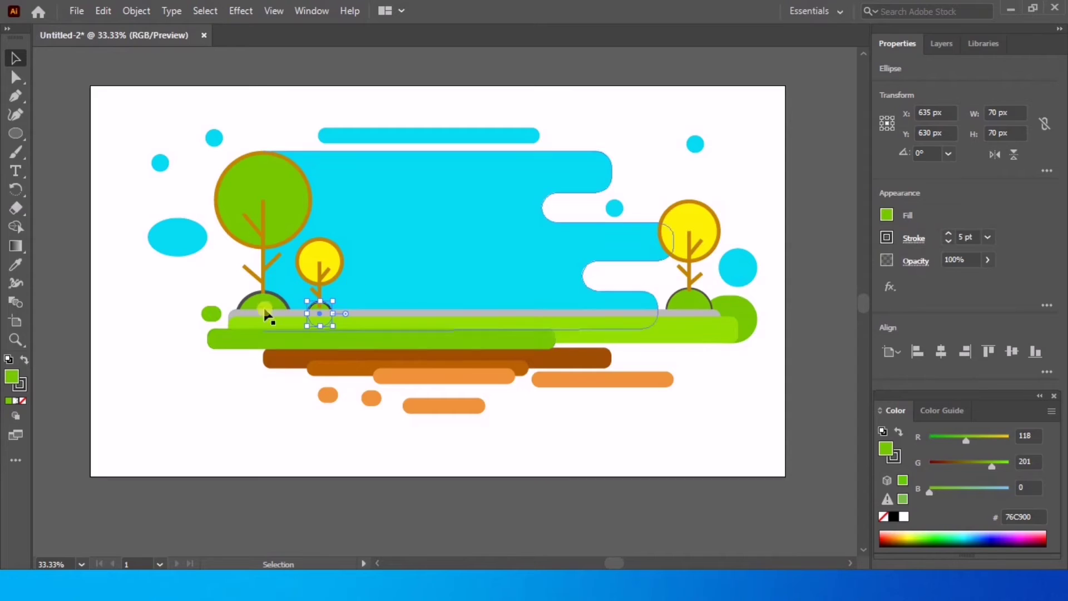
Place three overlapping bush copies of varying size on the ground just right of the small yellow tree
key(ctrl+equal)
drag(337, 293, 462, 302)
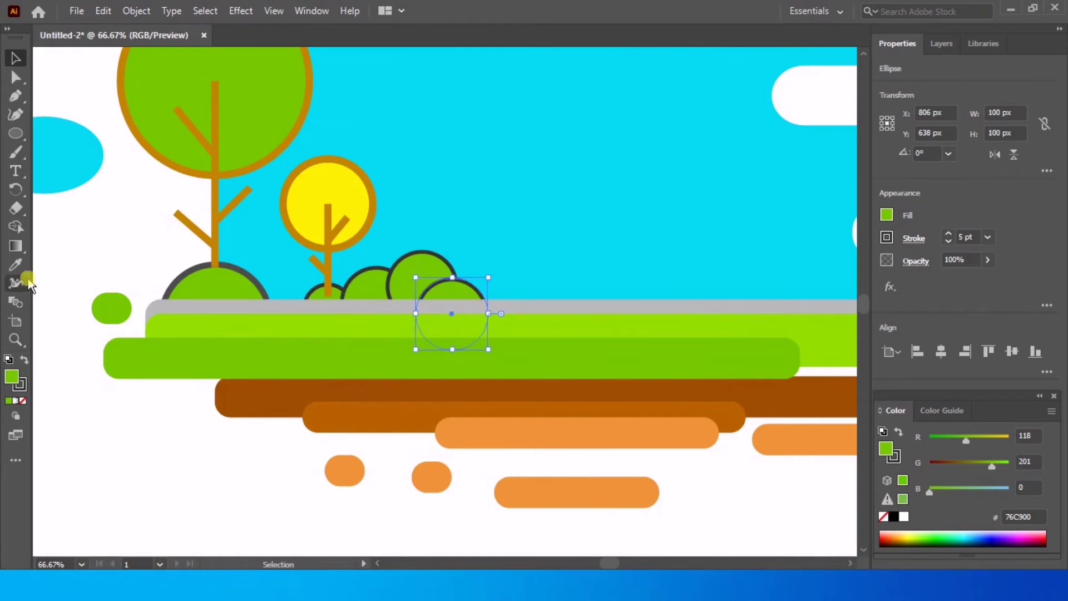
click(103, 281)
Place overlapping copies of the right tree's outlined bush along the ground to the left of that tree
key(ctrl+minus)
key(ctrl+minus)
drag(590, 282, 510, 285)
scroll(562, 286, up, 2)
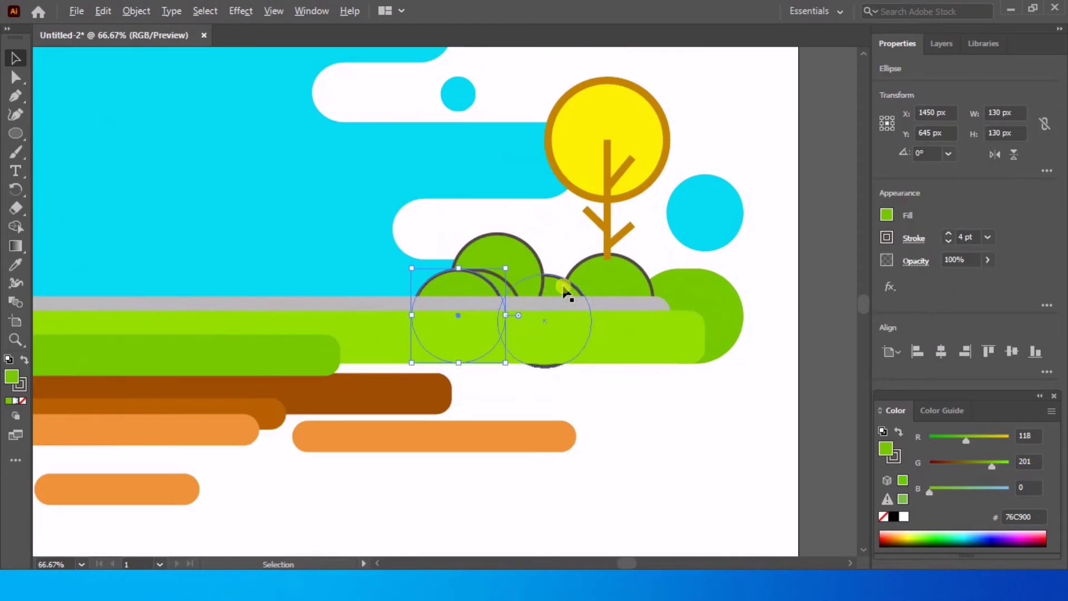
Adjust the bush copy nearest the right tree so its lower edge stays hidden behind the lime green bar
scroll(553, 333, up, 3)
drag(267, 400, 517, 409)
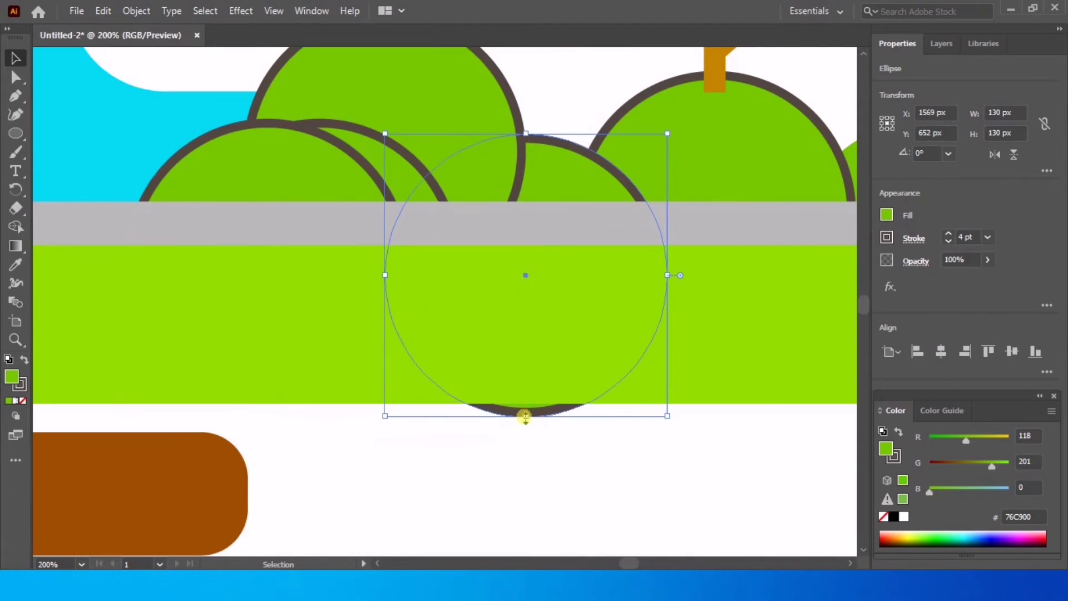
click(522, 422)
scroll(591, 488, down, 6)
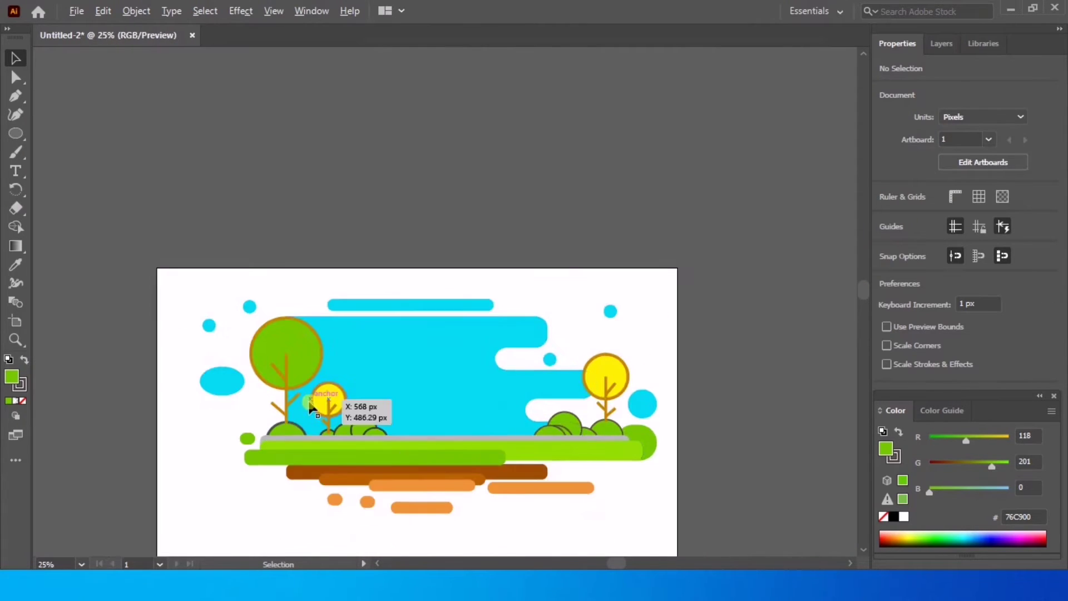
Copy the small orange pill to below the dark brown bar's left end and fill it with dark brown A04D02
scroll(311, 408, up, 1)
drag(342, 532, 279, 518)
click(16, 264)
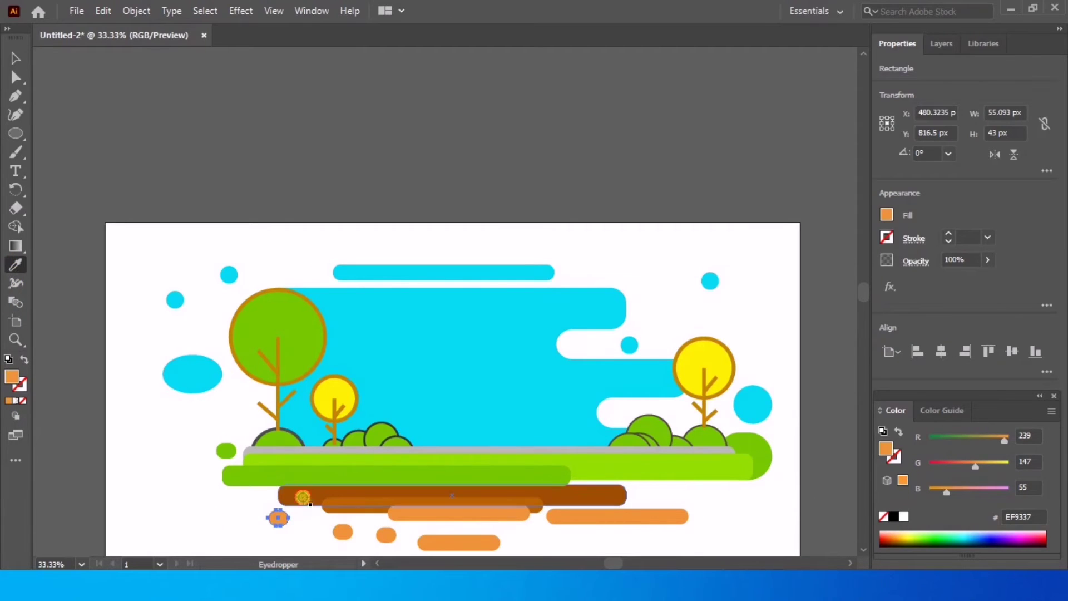
click(303, 495)
key(v)
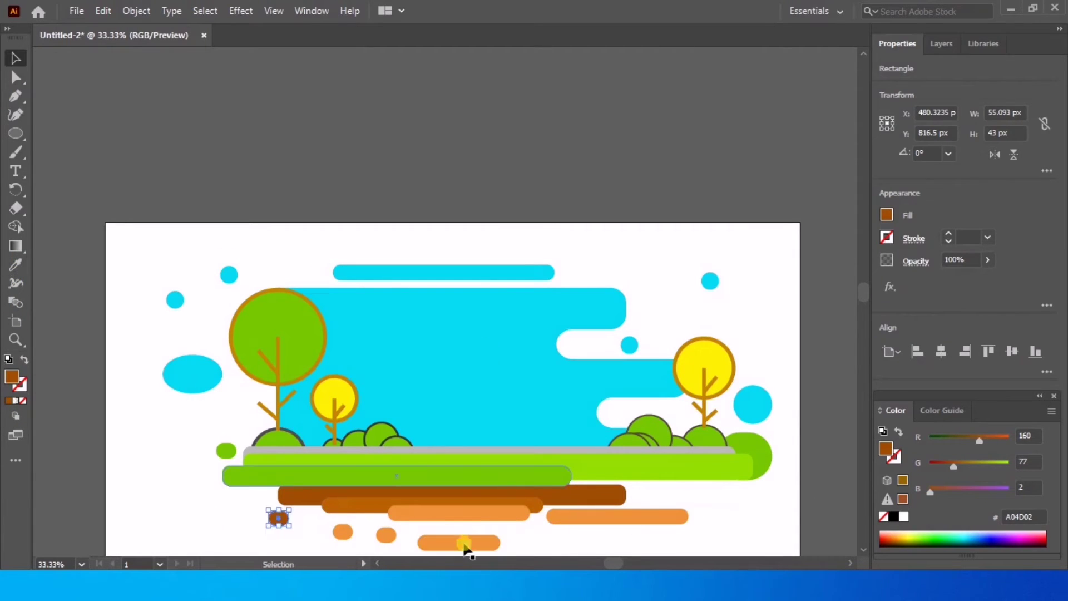
Copy the lowest orange bar to the right of the dark brown bar and fill the copy with medium brown BA6100
drag(465, 546, 699, 496)
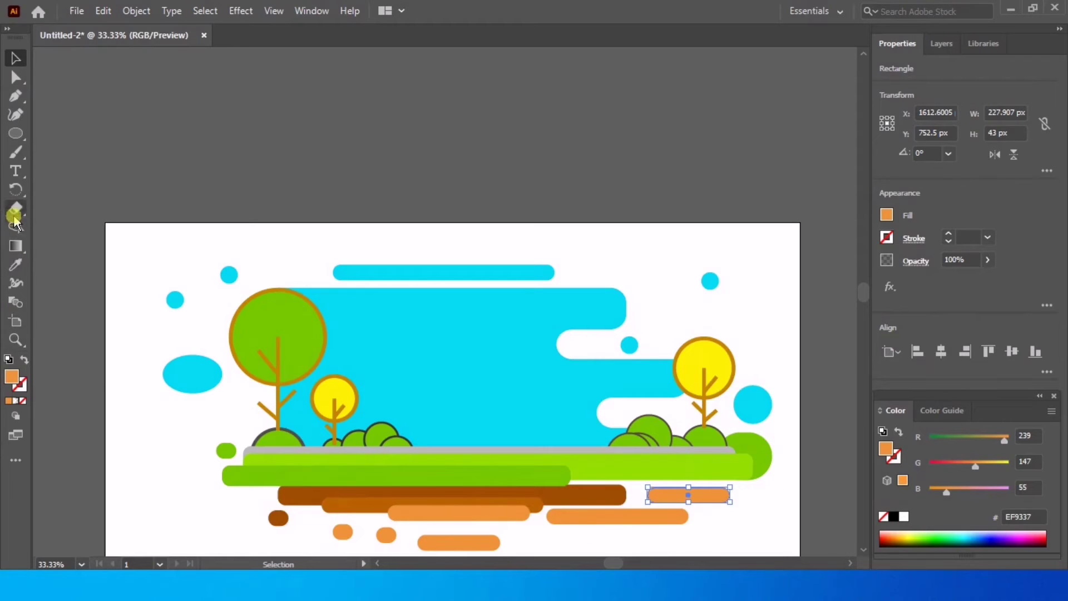
click(15, 264)
click(353, 505)
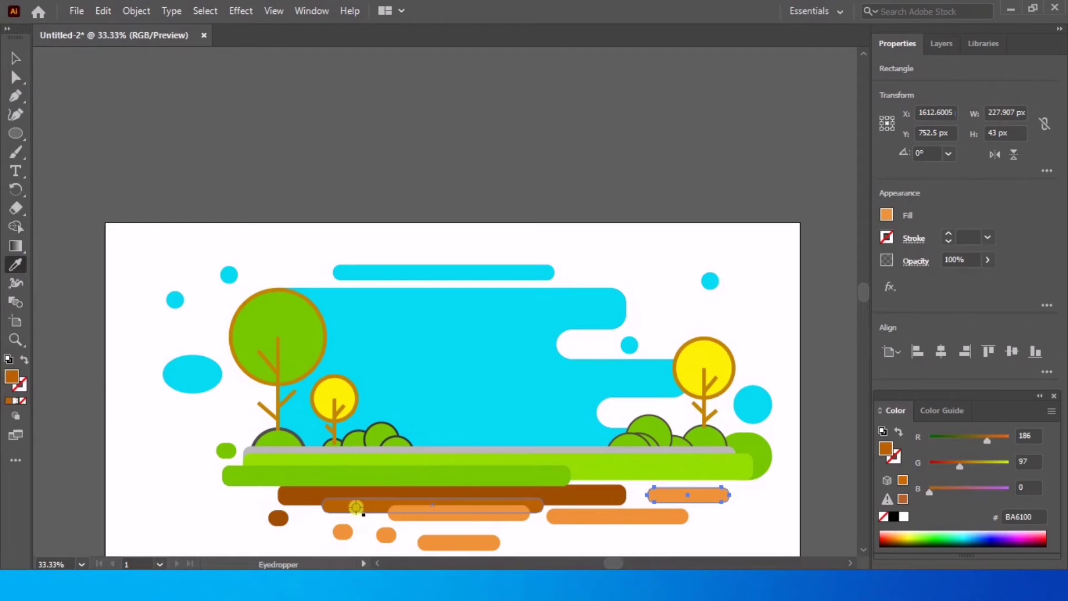
click(16, 58)
click(162, 287)
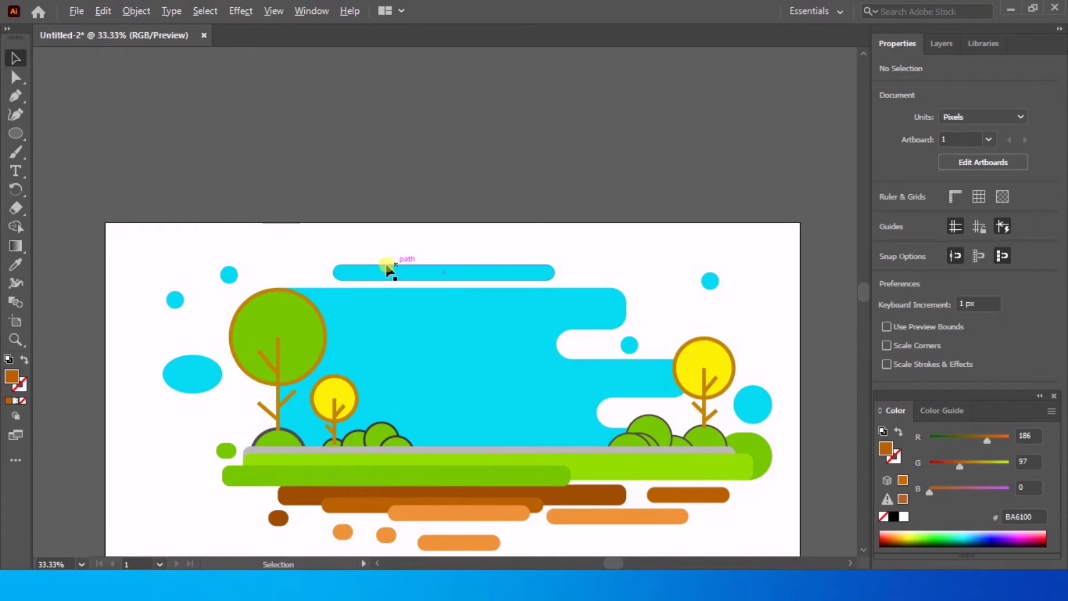
Select all the illustration's shapes and enlarge them together to about 1815 × 851 px on the artboard
scroll(381, 263, down, 3)
scroll(432, 268, up, 1)
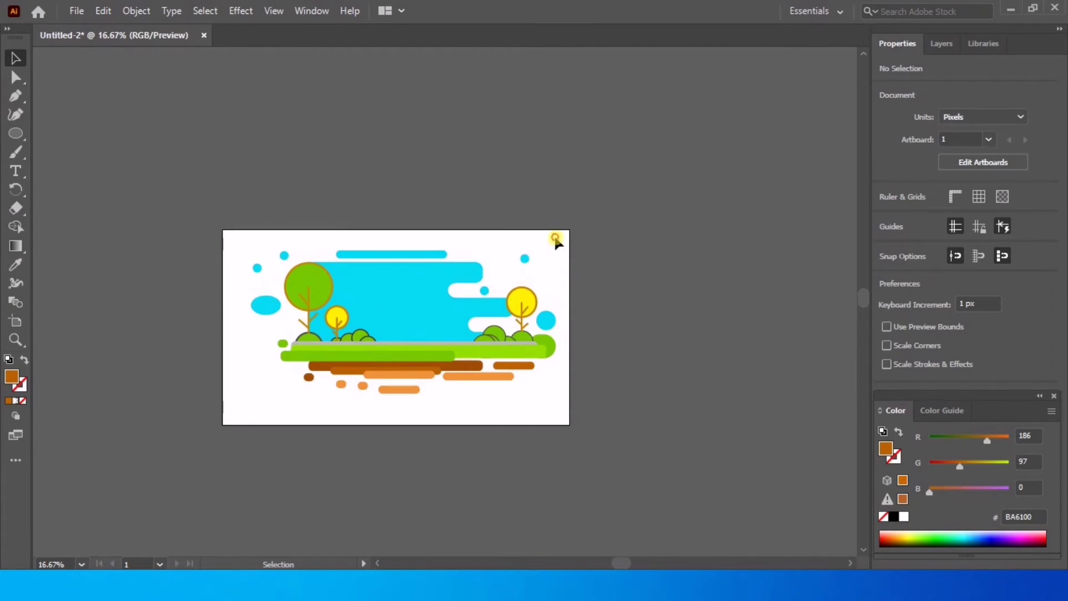
drag(556, 235, 238, 402)
scroll(472, 322, up, 1)
scroll(592, 370, down, 1)
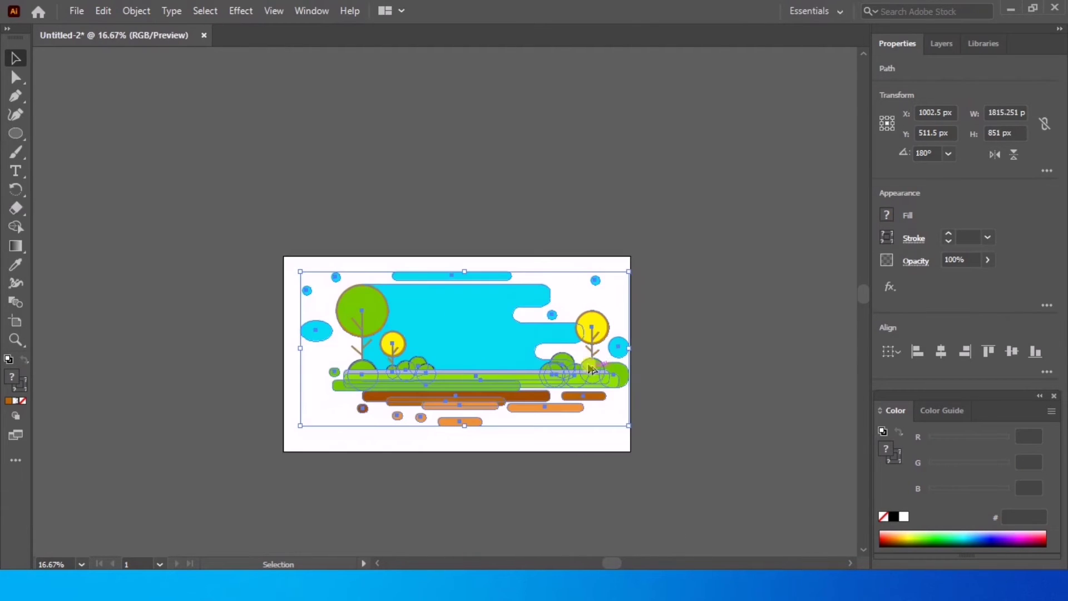
Reduce the whole illustration to about 1447 × 678 px around its centre and lock all its shapes
click(599, 424)
scroll(483, 318, up, 2)
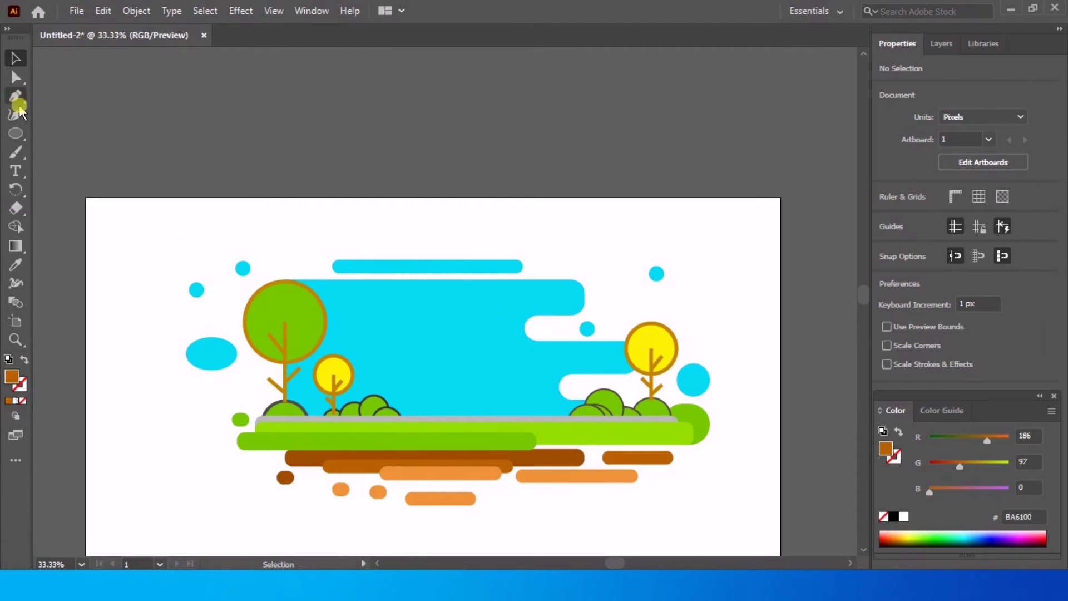
click(19, 133)
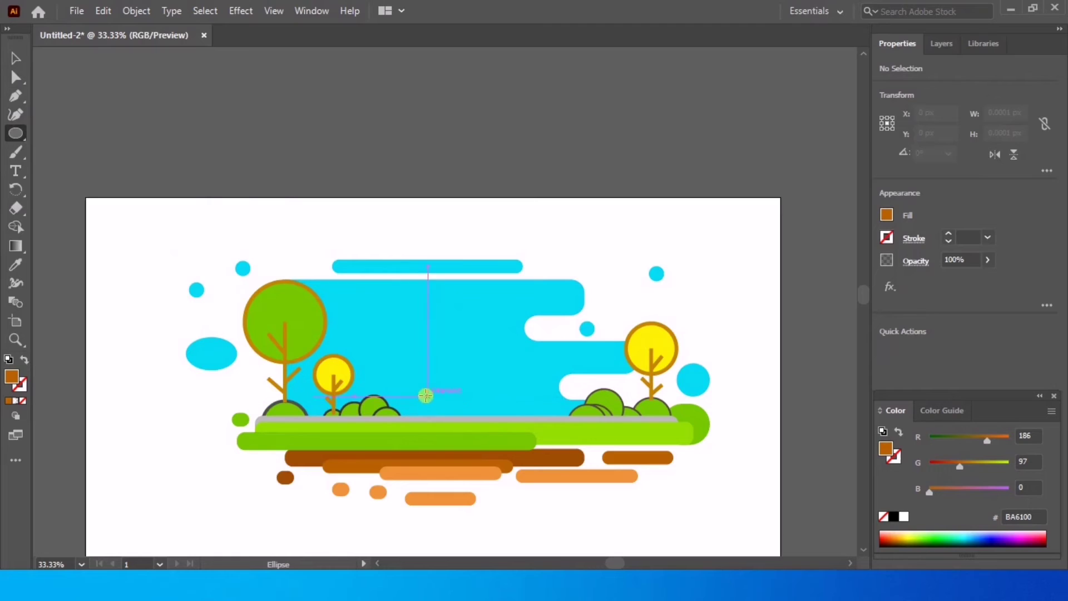
click(14, 66)
drag(714, 211, 129, 531)
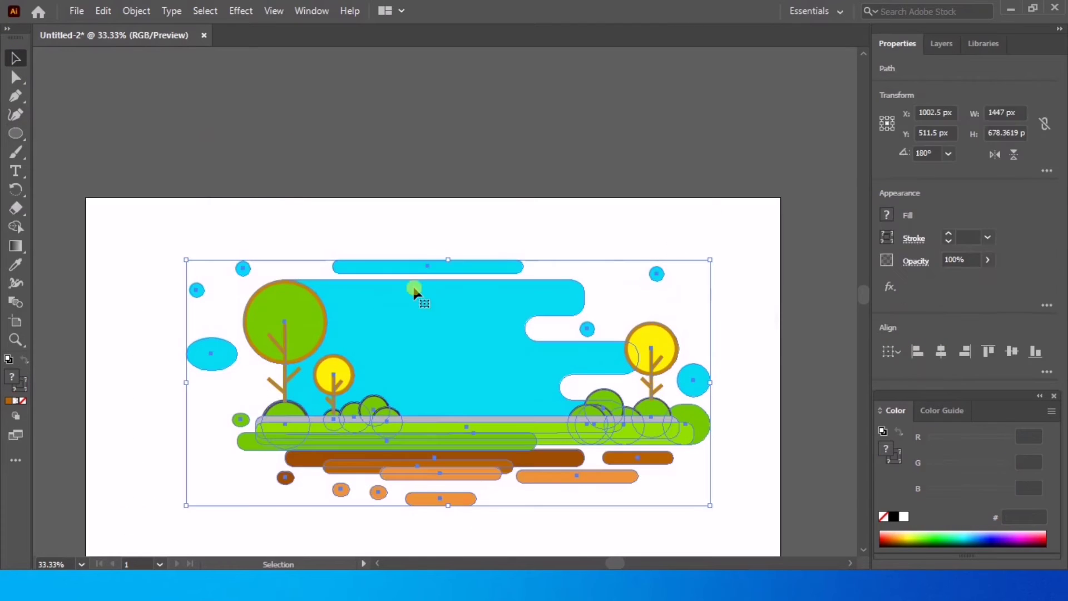
right_click(413, 291)
click(102, 11)
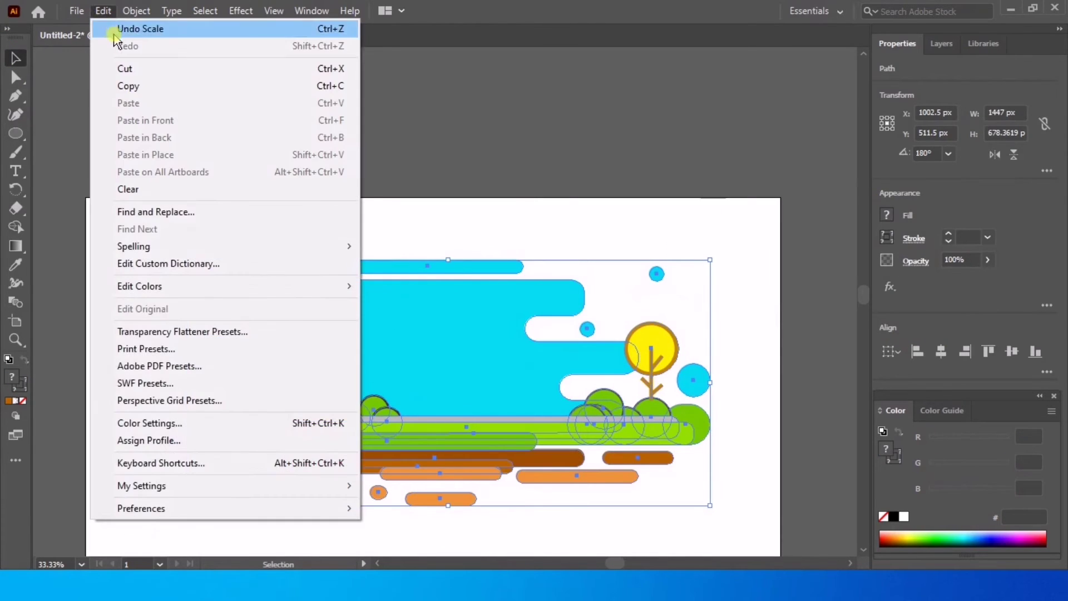
mouse_move(224, 124)
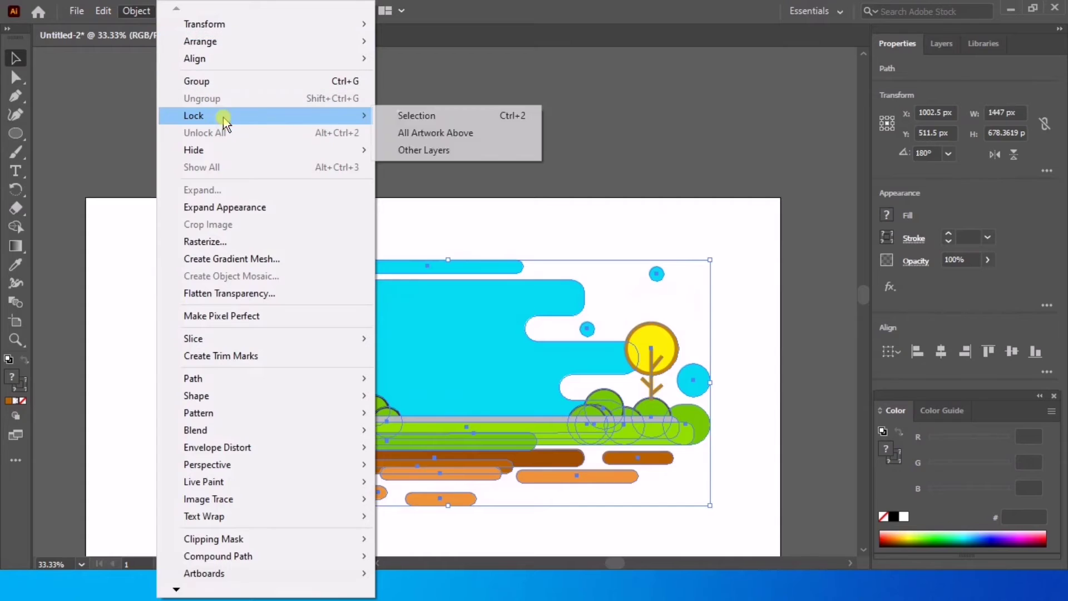
click(422, 115)
Draw a circle about 50 px across in the sky above the road and fill it with grey AFAFAF
click(17, 136)
drag(418, 382, 409, 369)
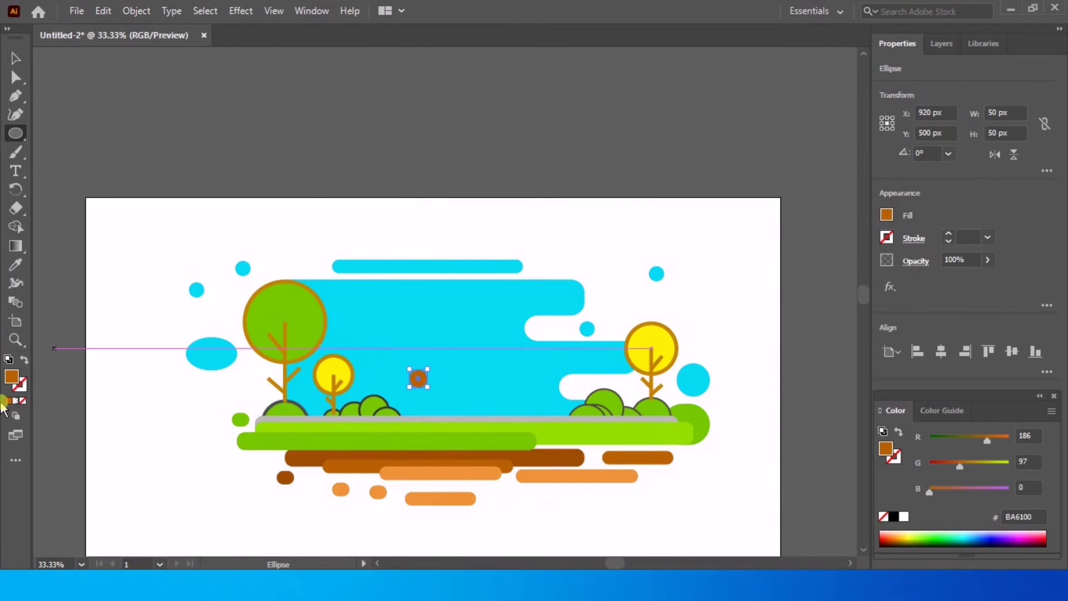
double_click(11, 377)
text(AFAFAF)
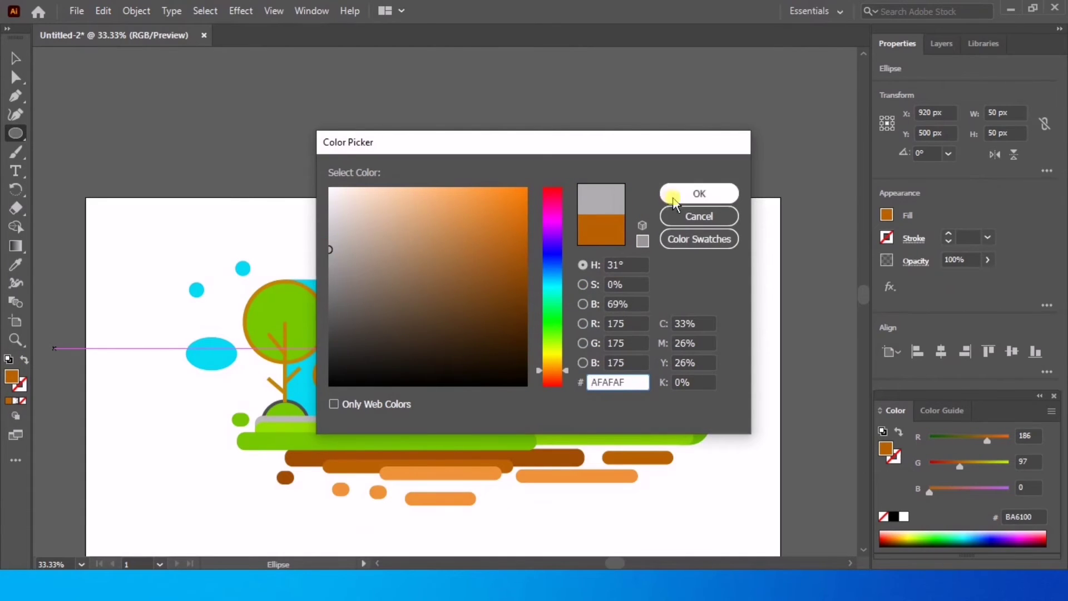
click(675, 191)
click(15, 58)
scroll(490, 404, up, 1)
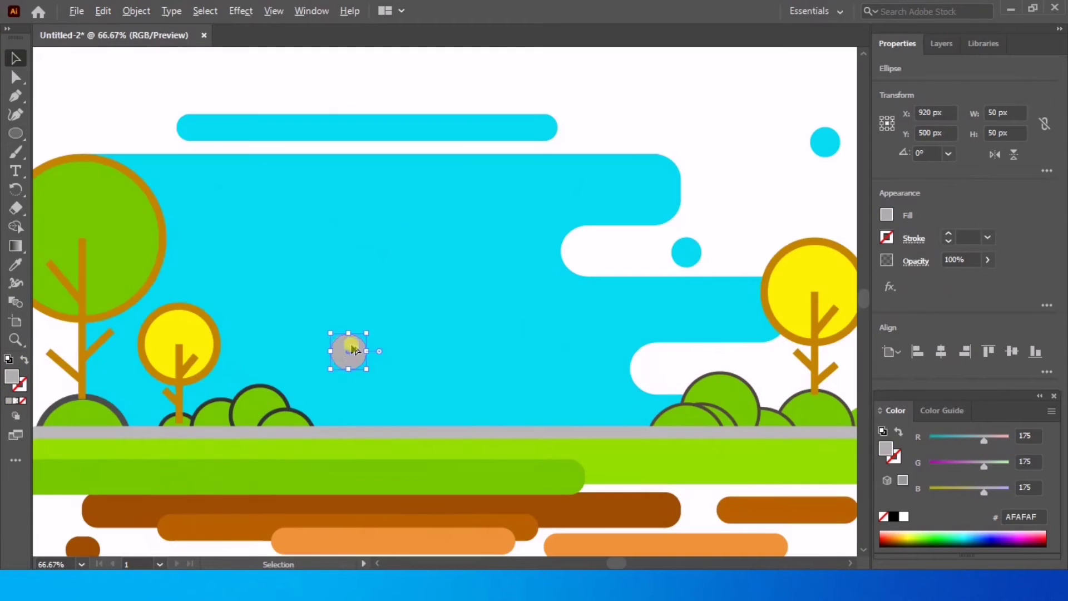
drag(353, 349, 540, 354)
click(544, 360)
scroll(359, 342, up, 2)
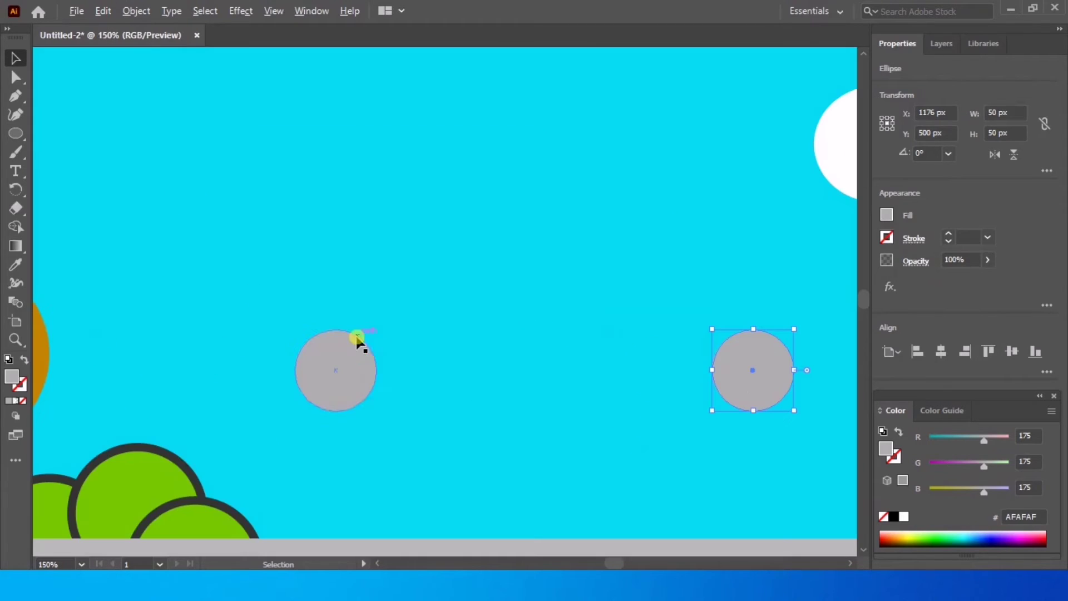
key(Delete)
Duplicate the grey circle in place and enlarge one of the two concentrically to 80 × 80 px
click(352, 373)
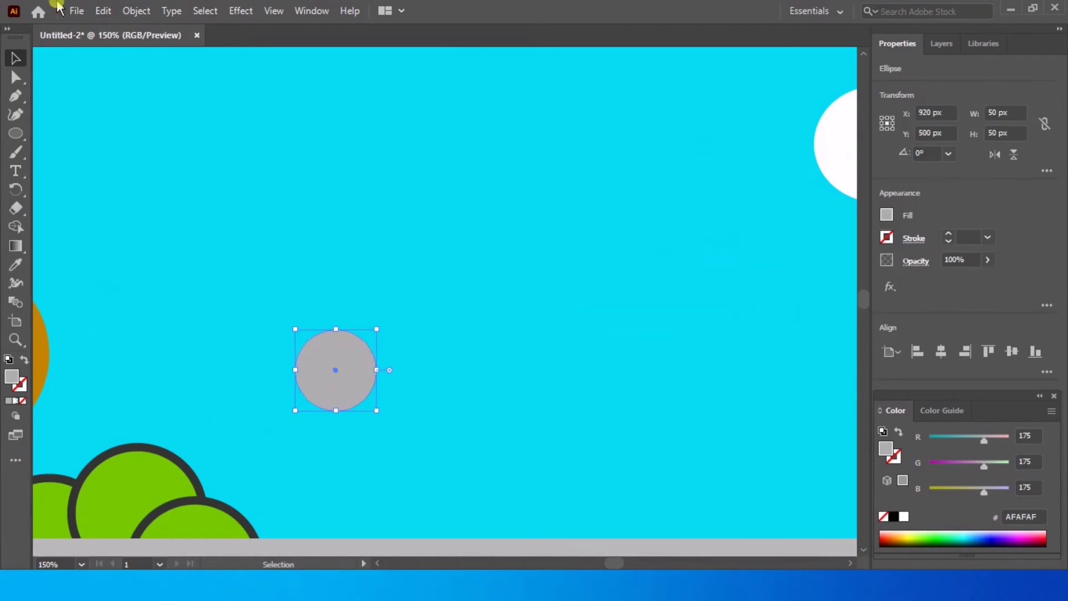
click(103, 11)
click(131, 85)
click(136, 11)
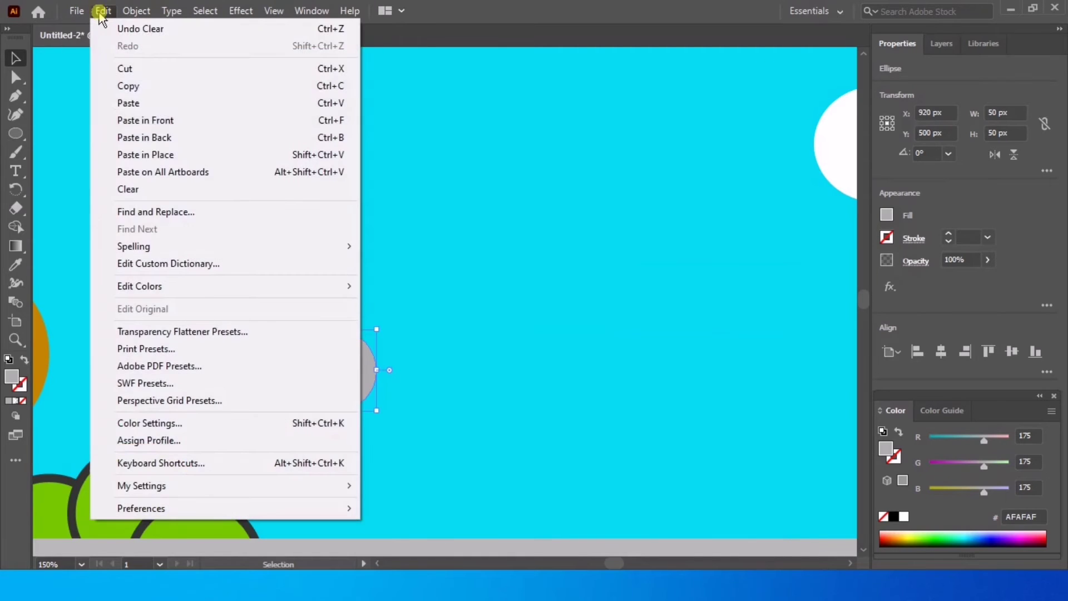
click(203, 115)
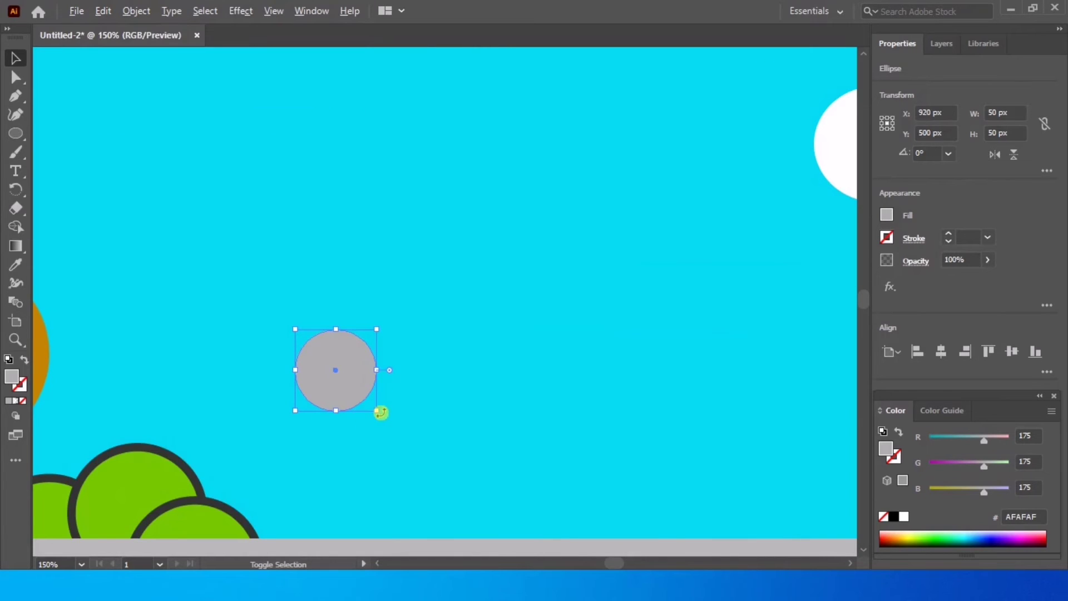
drag(377, 409, 417, 439)
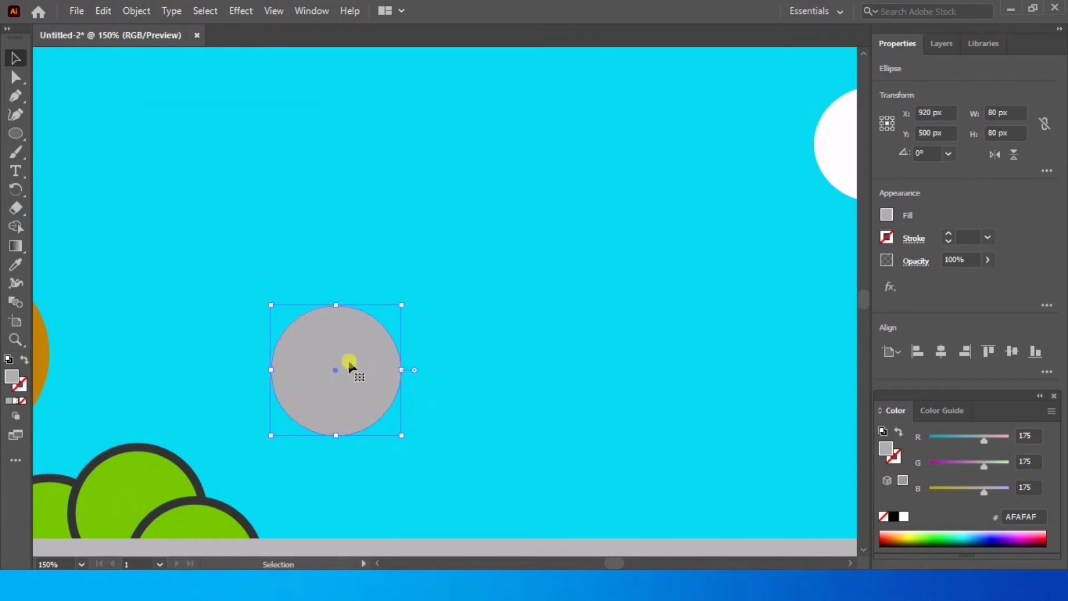
Bring the 50 px grey circle to the front of the larger circle
drag(295, 395, 345, 374)
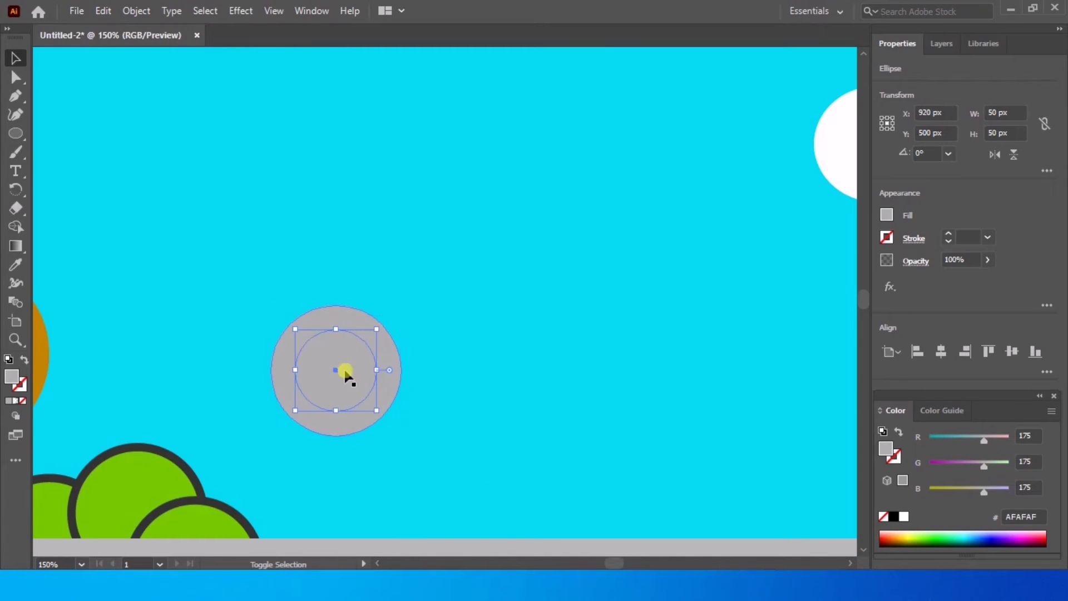
right_click(345, 375)
mouse_move(467, 495)
click(573, 491)
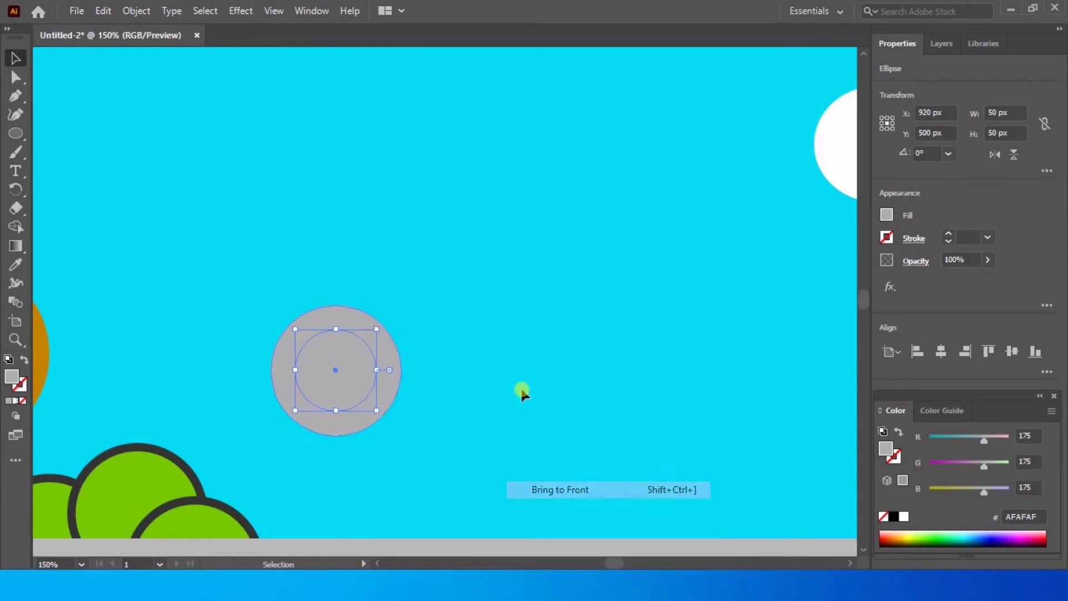
click(501, 384)
Fill the larger 80 px circle with dark grey 4F4F4F to form the tyre
click(394, 352)
double_click(12, 378)
drag(332, 305, 330, 324)
click(699, 195)
click(602, 177)
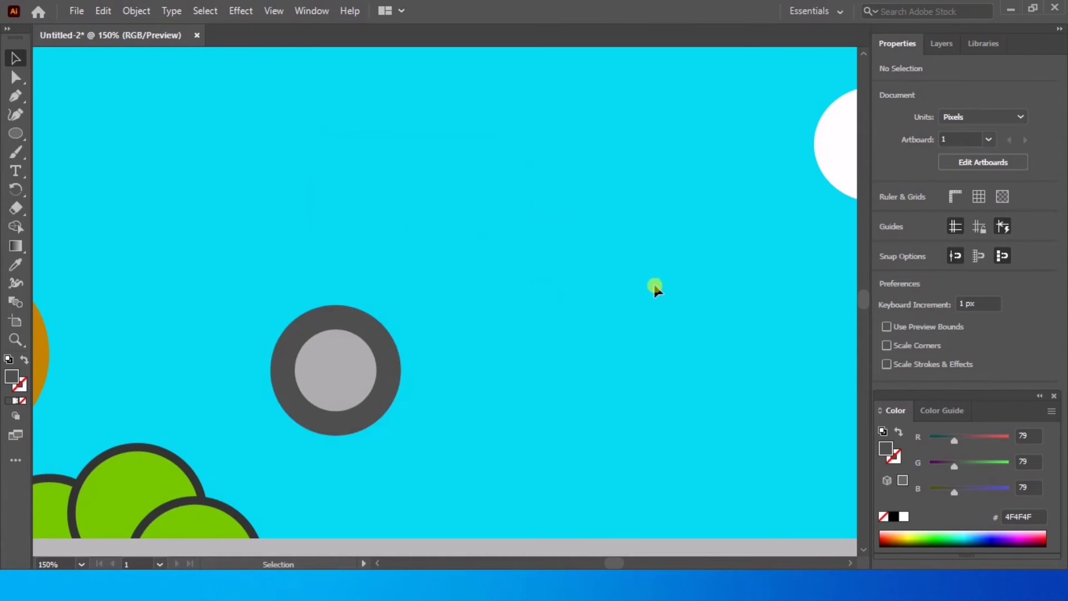
Group the tyre and hub circles and copy the wheel about 267 px horizontally to the right
drag(432, 305, 334, 381)
right_click(334, 381)
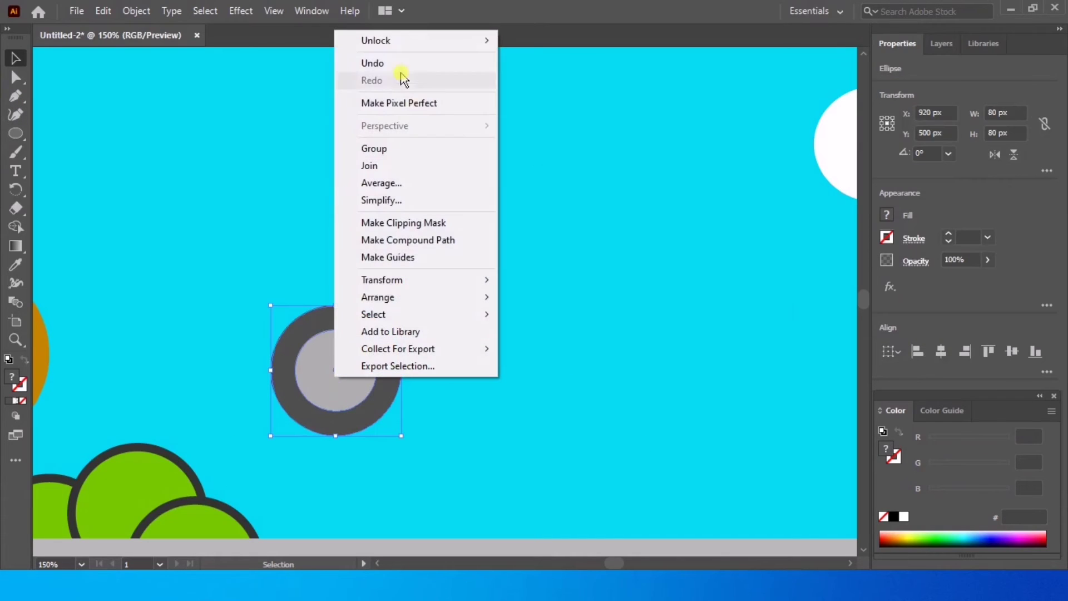
click(407, 149)
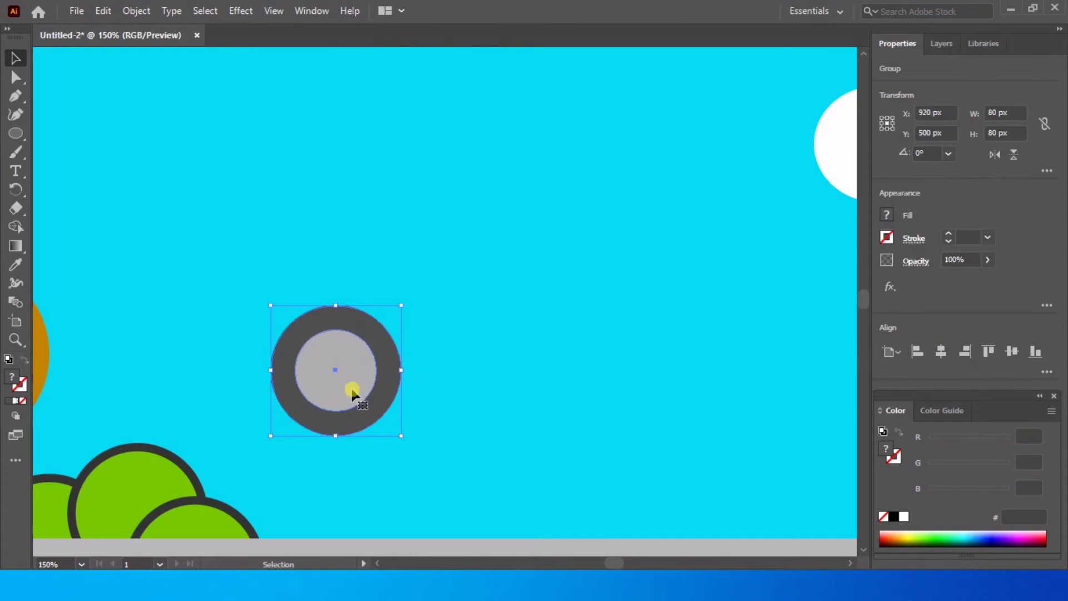
drag(355, 377, 789, 376)
scroll(347, 473, down, 3)
scroll(399, 428, up, 1)
scroll(322, 501, up, 1)
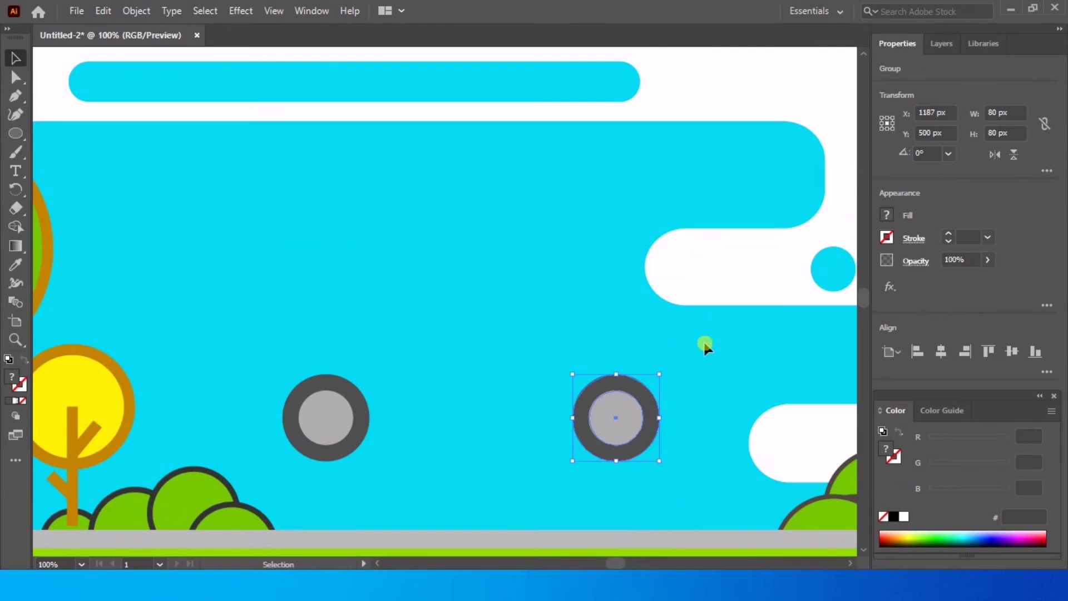
click(583, 232)
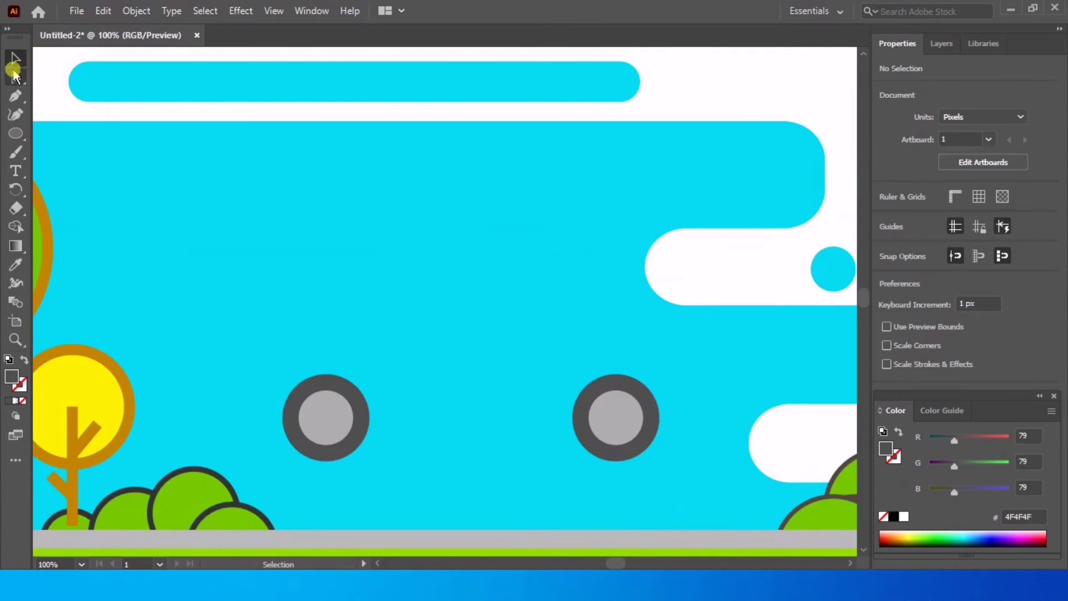
Draw a thin axle rectangle about 204 × 9 px between the wheels and give it the hub's grey AFAFAF
drag(15, 137, 78, 136)
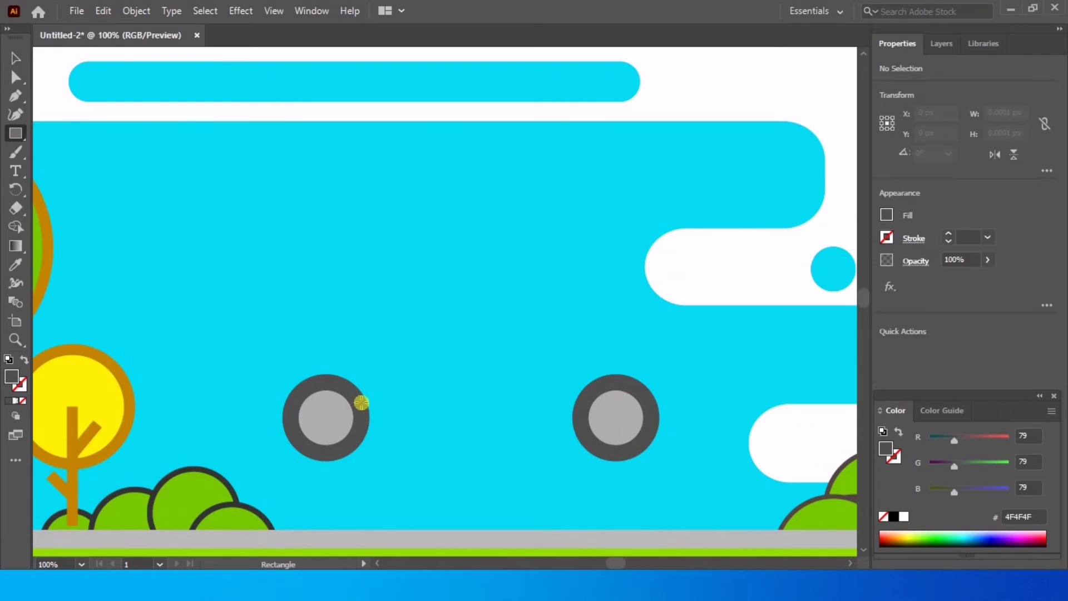
drag(361, 402, 583, 412)
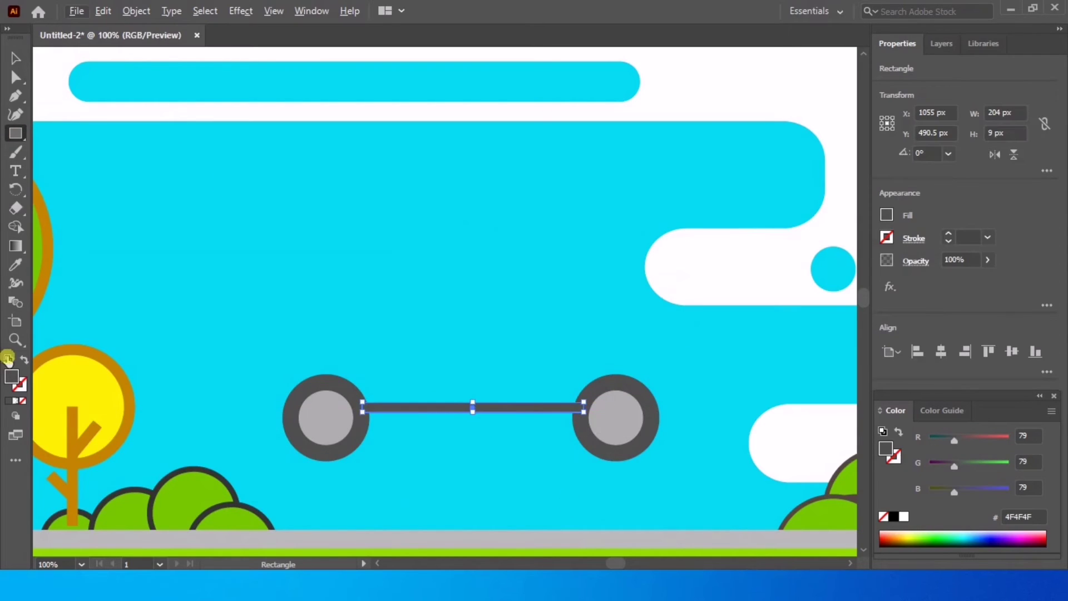
click(16, 264)
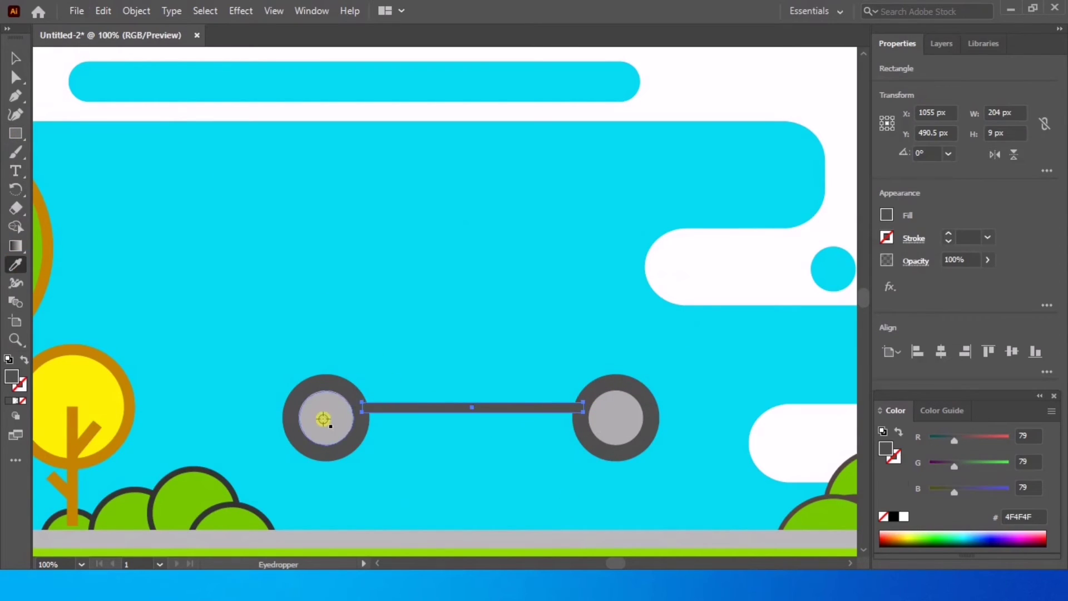
click(323, 419)
click(15, 57)
Group the two wheels and bring them to the front of the axle bar
click(311, 410)
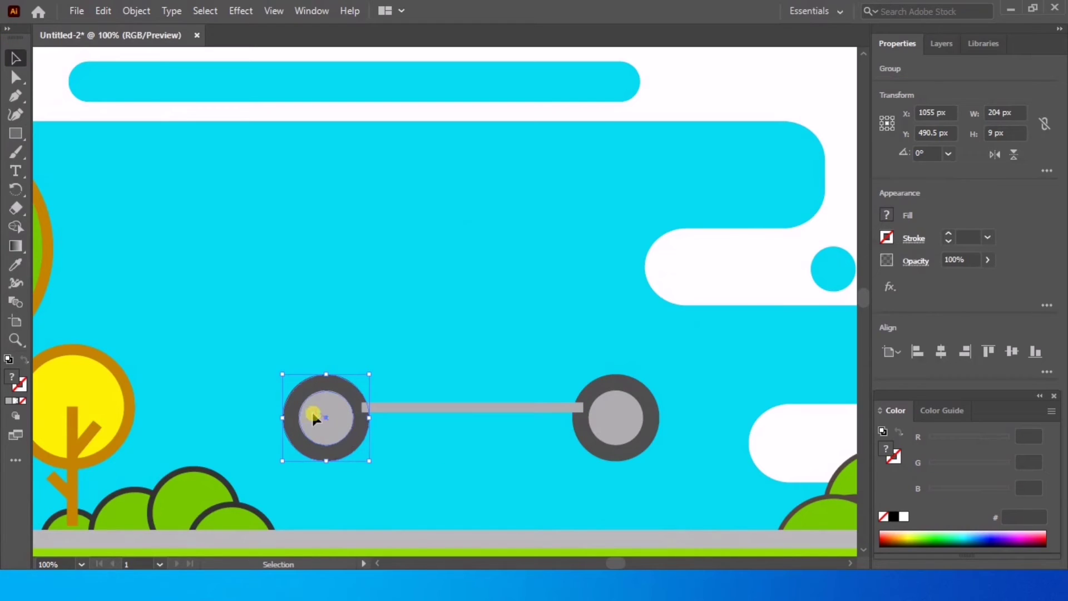
right_click(616, 425)
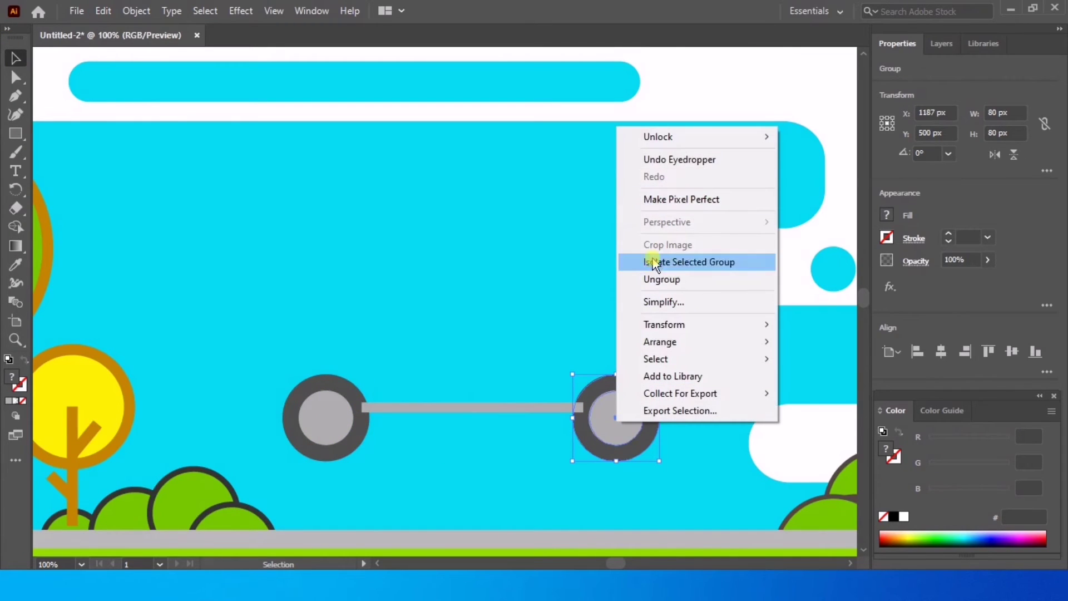
drag(620, 500, 336, 434)
right_click(332, 435)
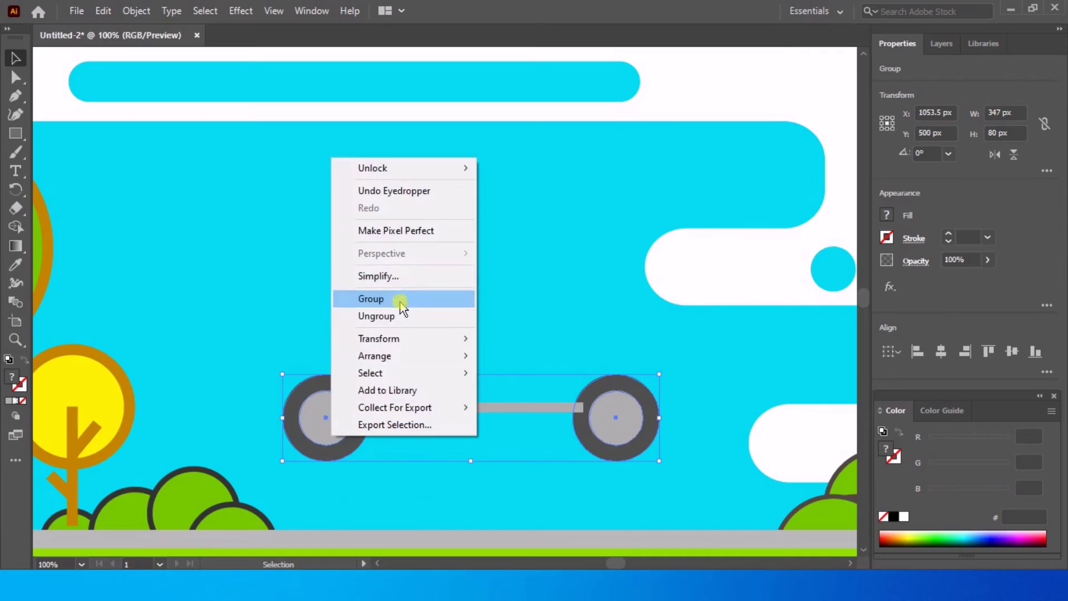
click(371, 299)
right_click(626, 423)
mouse_move(756, 341)
click(851, 345)
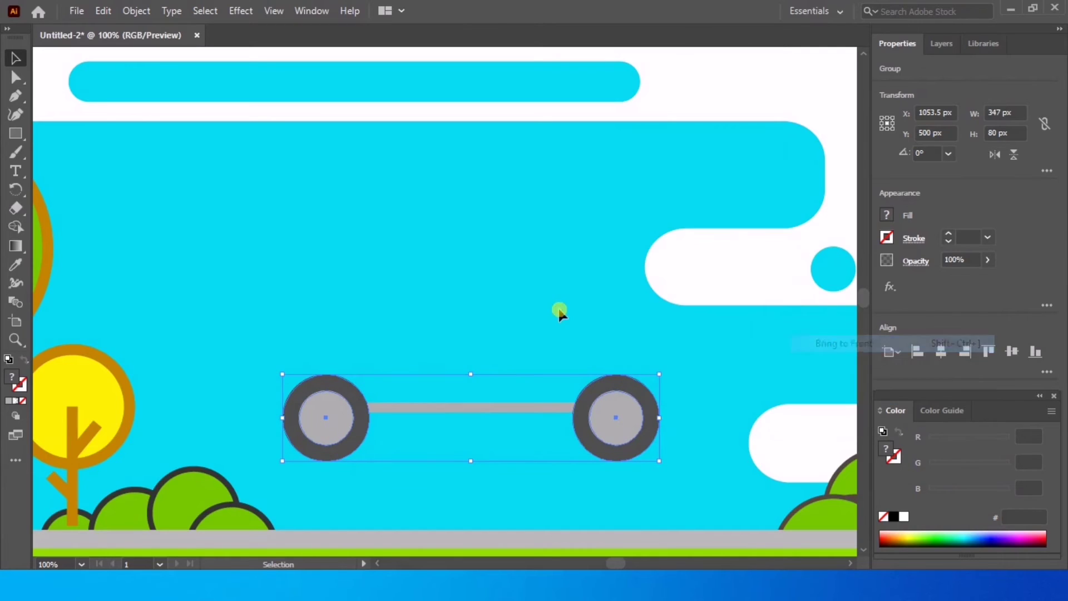
click(580, 337)
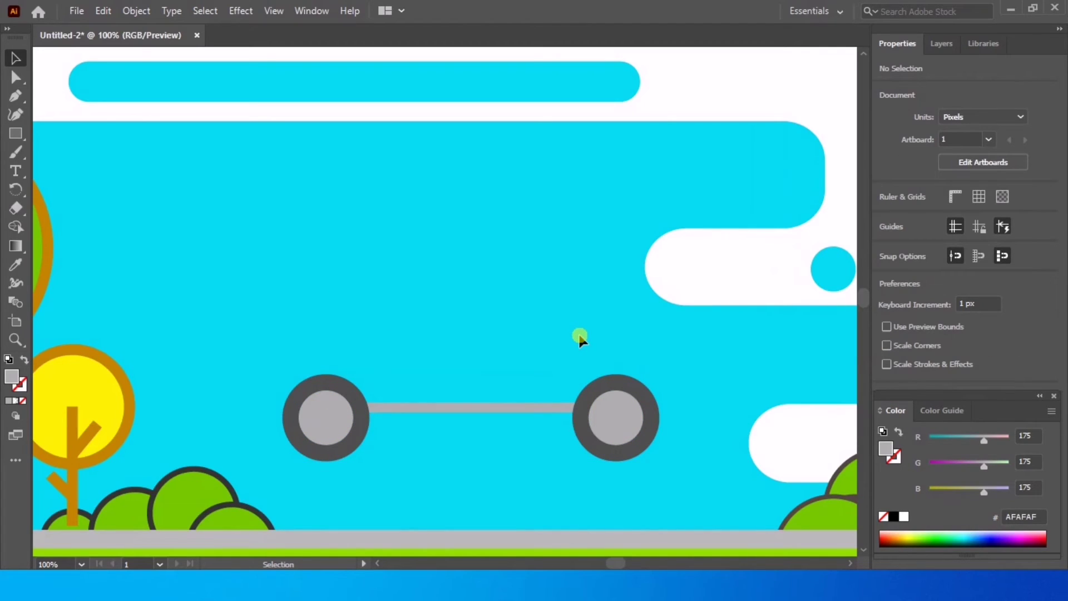
Draw a vehicle body rectangle about 430 × 81 px over the wheels, its lower edge along the axle bar's top
click(14, 135)
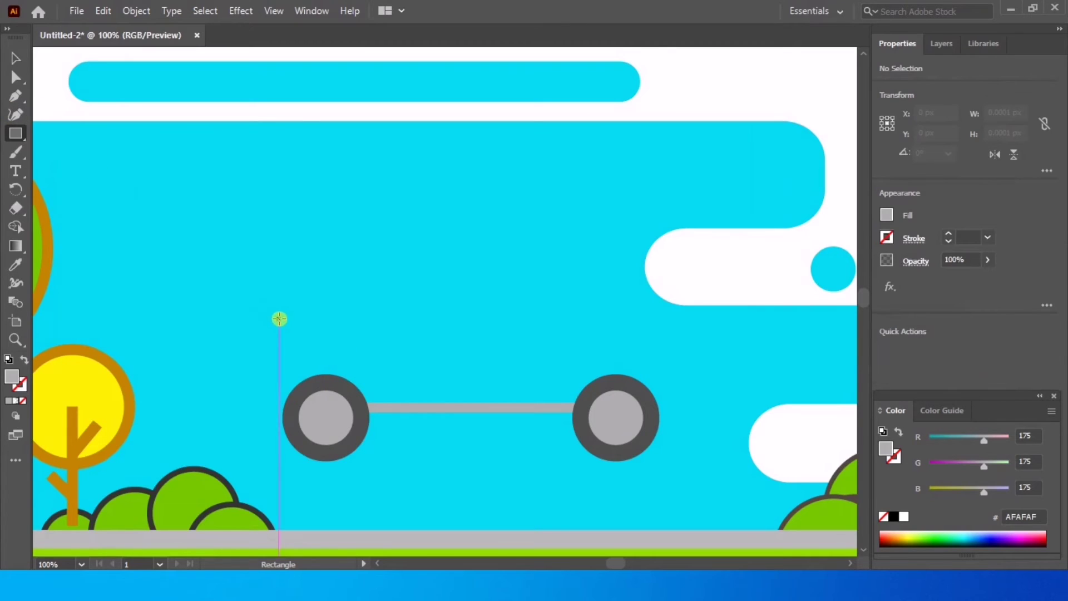
drag(233, 315, 699, 401)
key(v)
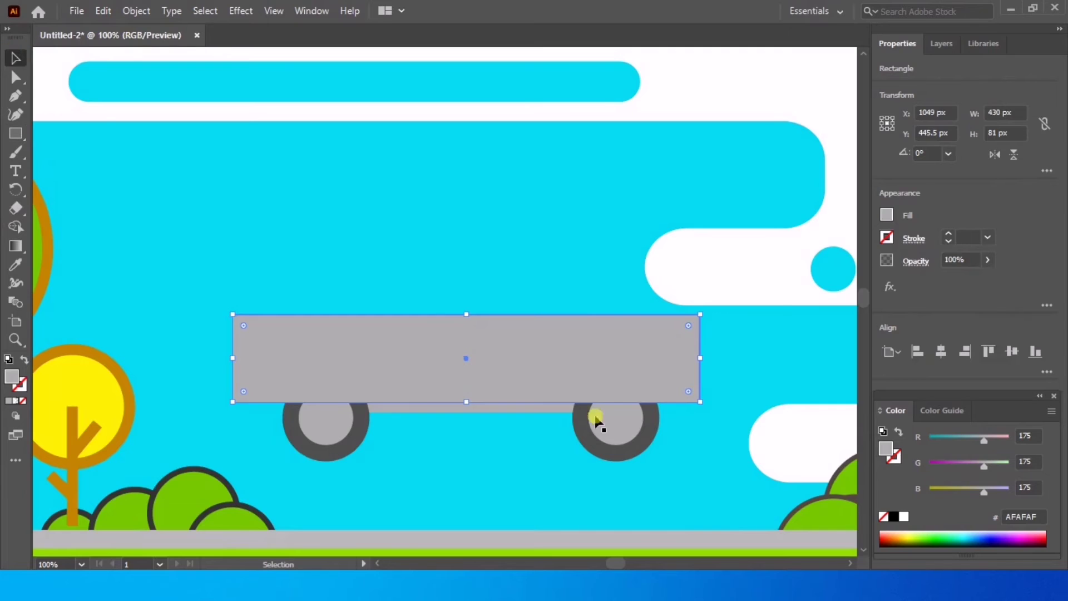
Group the wheels with the axle bar and bring the group in front of the body rectangle
drag(338, 414, 329, 409)
right_click(331, 409)
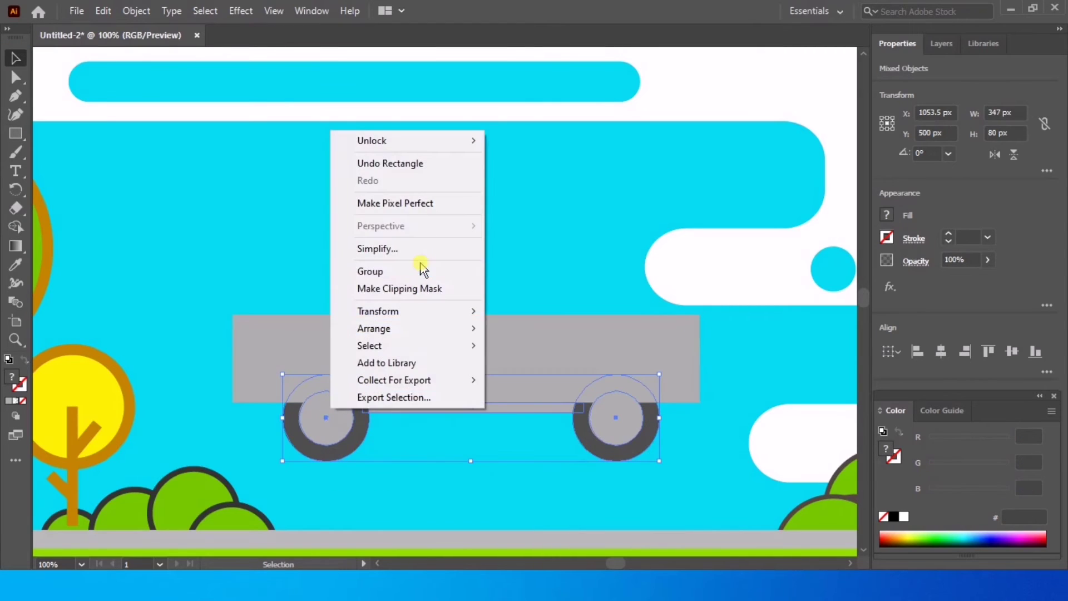
click(419, 268)
right_click(327, 425)
mouse_move(424, 345)
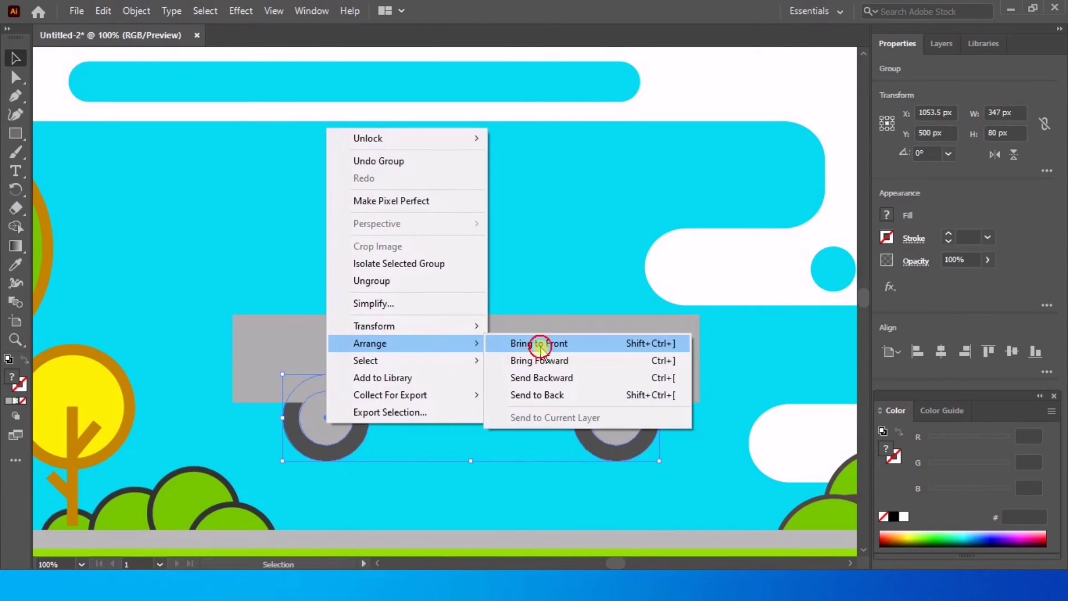
click(538, 345)
Fill the vehicle body rectangle with red F4000C
click(429, 348)
double_click(11, 377)
drag(557, 217, 556, 188)
click(501, 203)
click(692, 192)
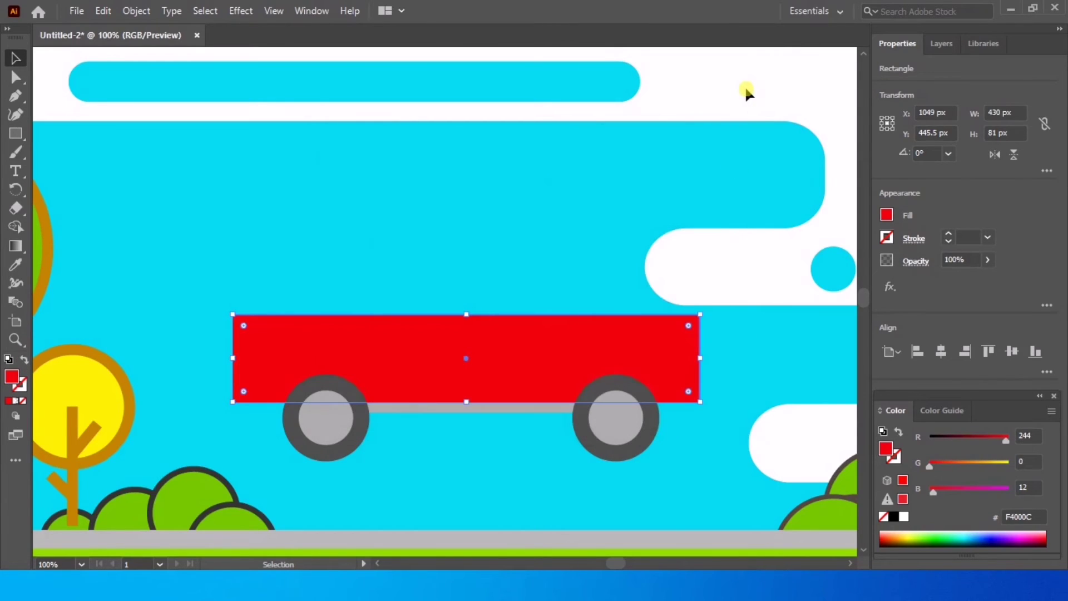
click(746, 95)
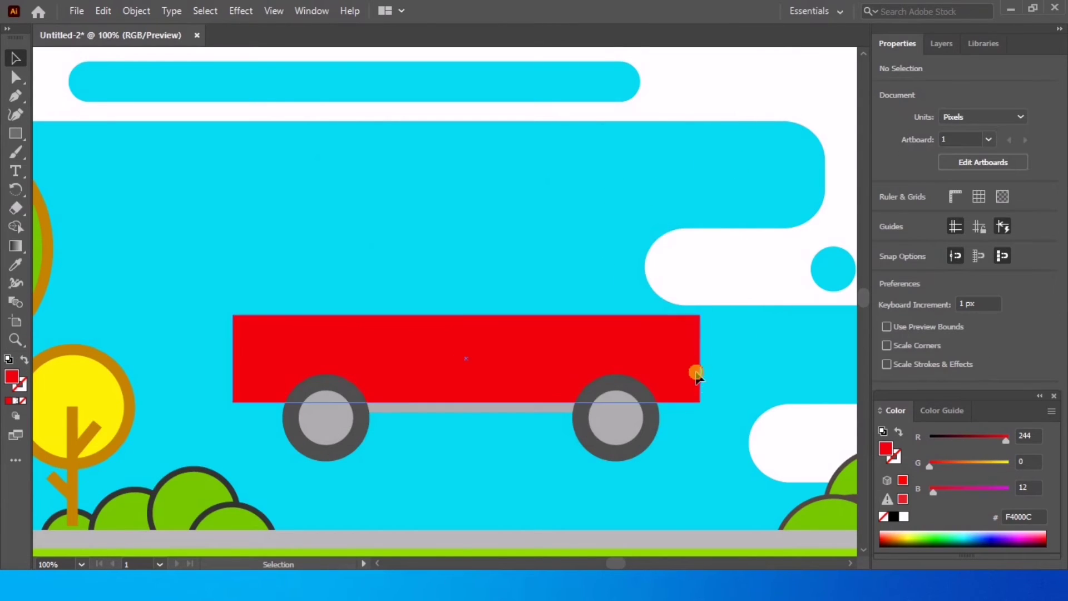
Round only the upper right corner of the red vehicle body with a large radius
click(687, 328)
drag(687, 328, 646, 362)
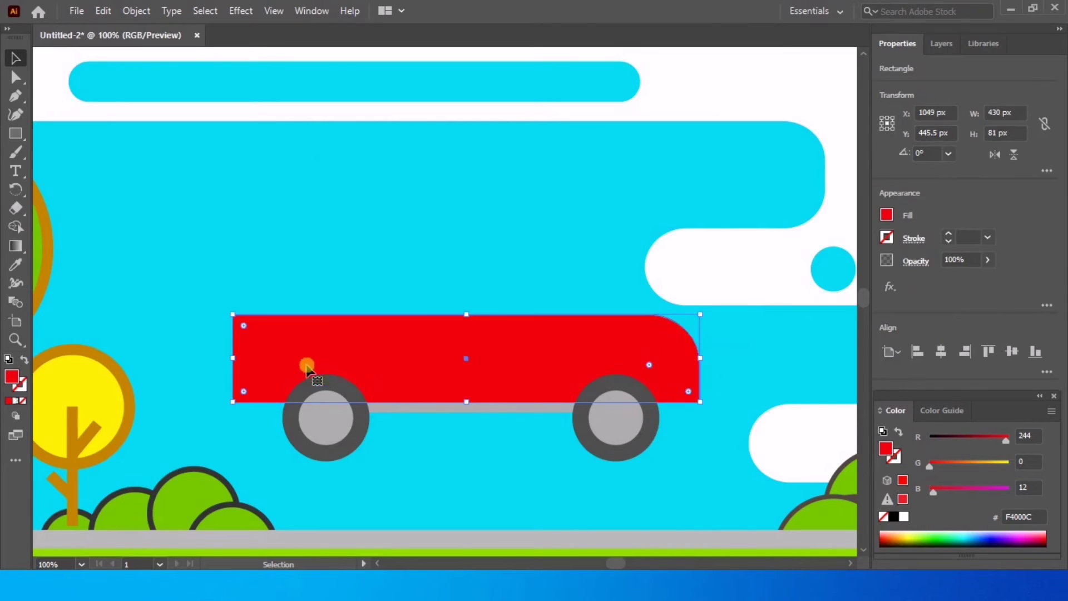
Round the red body's upper left corner with a large radius and both lower corners with small radii
drag(247, 328, 259, 377)
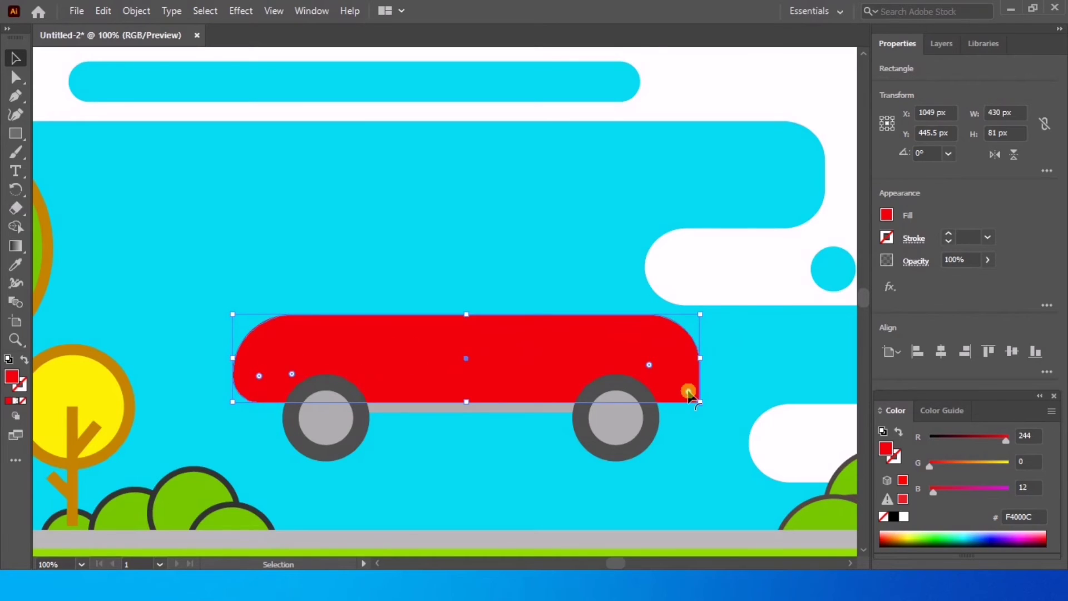
drag(688, 393, 682, 387)
click(696, 111)
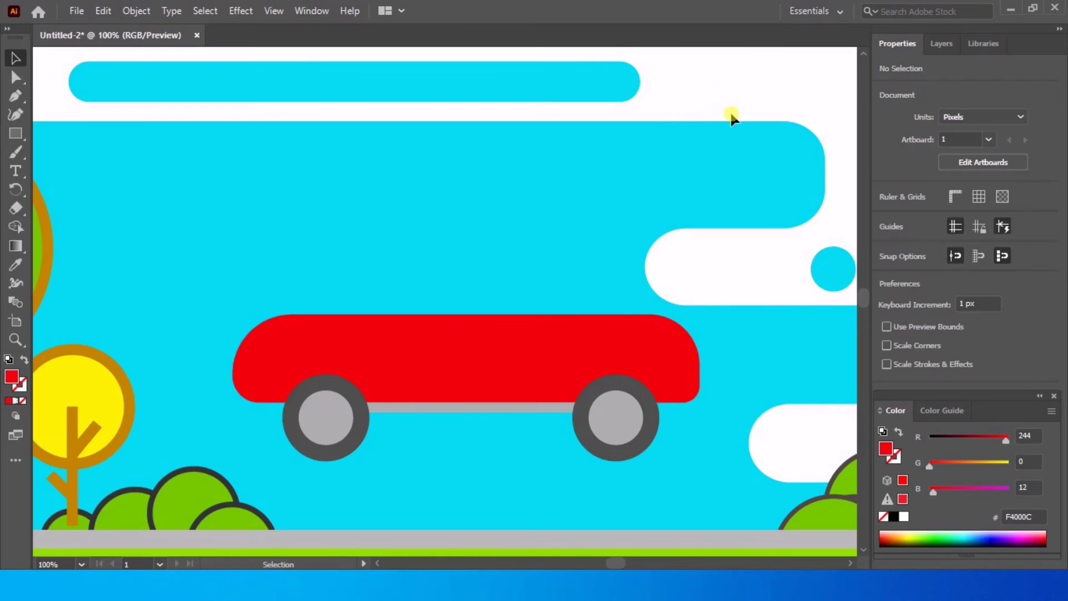
Ungroup the wheels and the axle bar
click(419, 409)
right_click(426, 411)
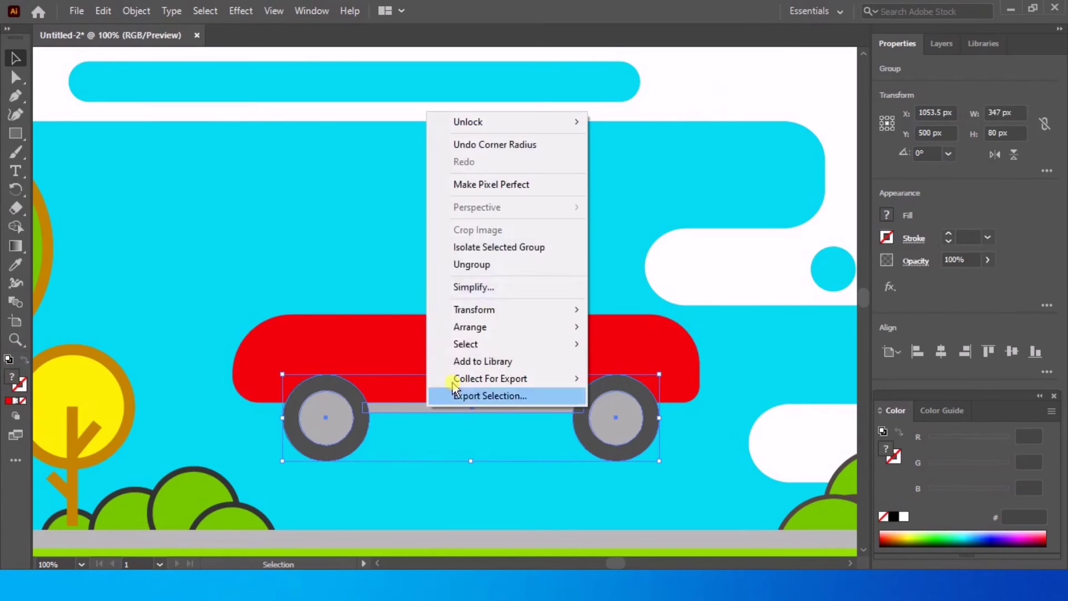
click(494, 267)
click(436, 443)
Fill the axle bar between the wheels with light grey D3D3D3
click(437, 408)
double_click(11, 376)
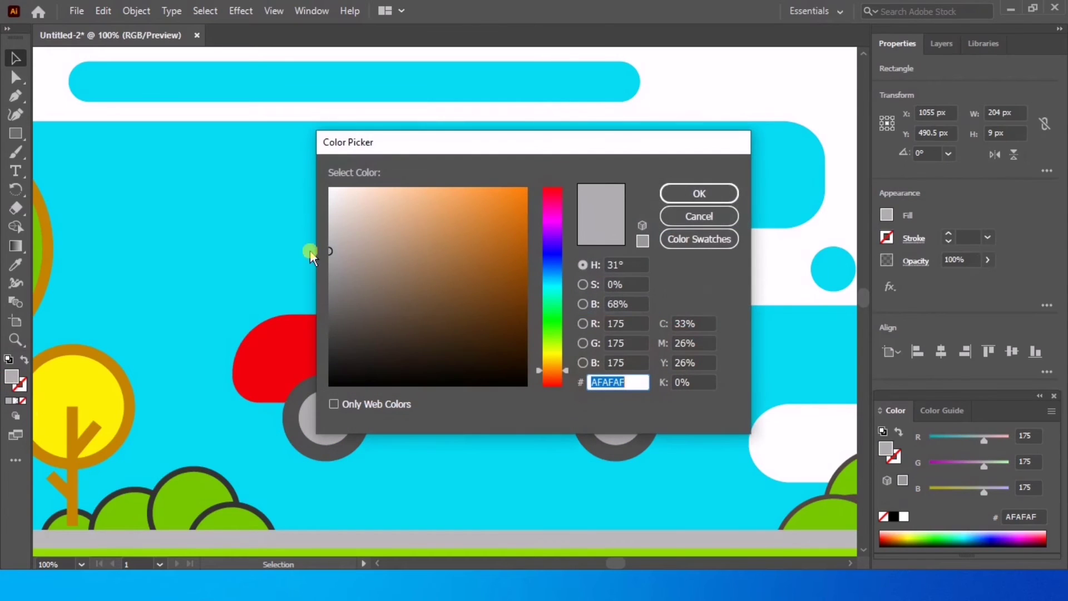
click(328, 219)
click(672, 193)
click(601, 374)
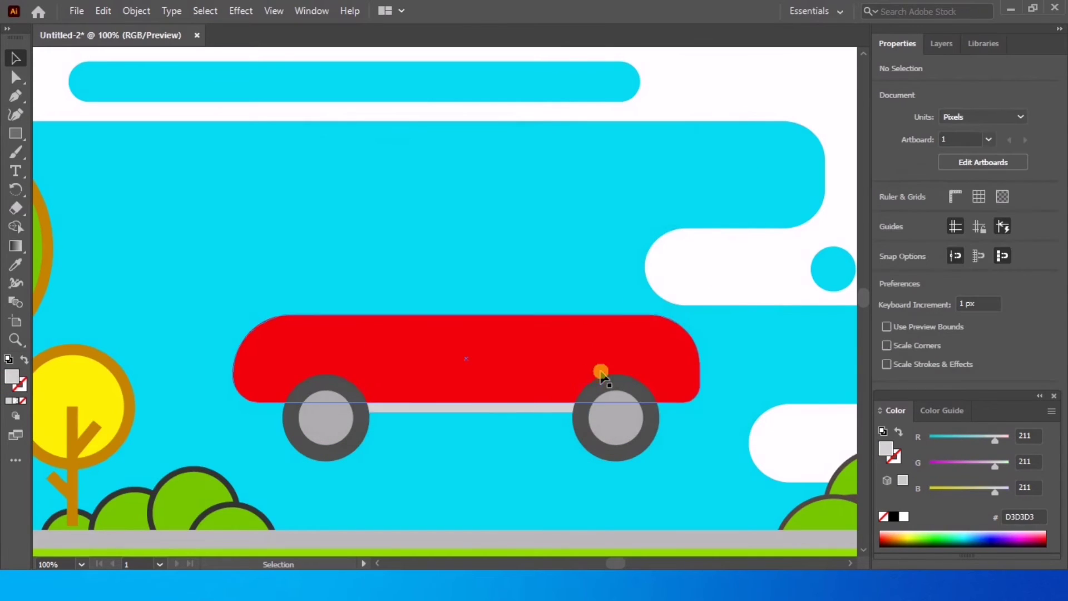
Fill the axle bar between the wheels with warm grey C4BFBB
click(512, 410)
double_click(11, 376)
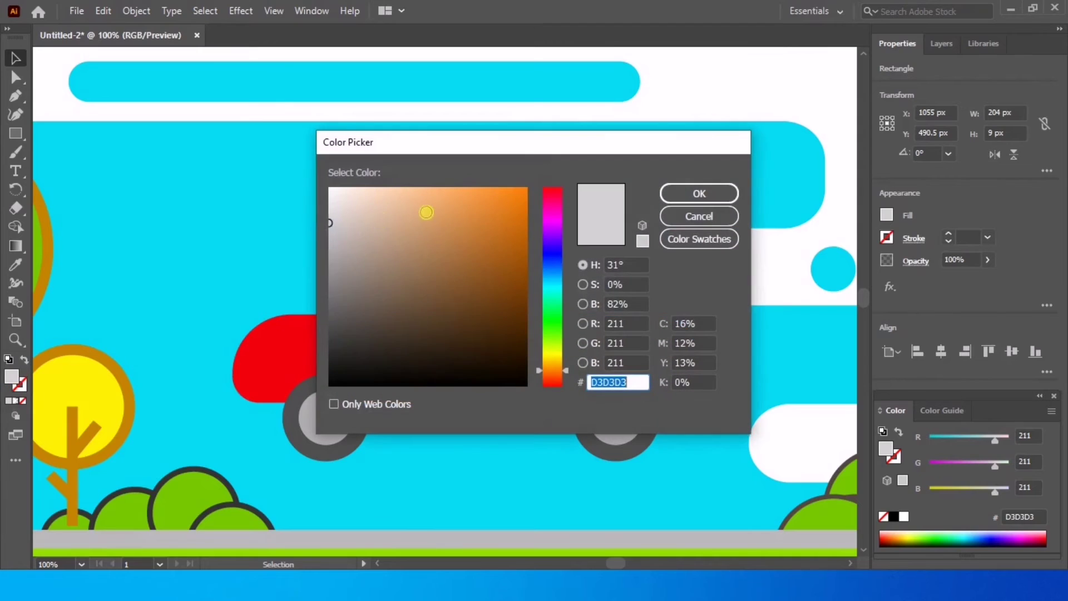
drag(332, 220, 339, 232)
click(694, 193)
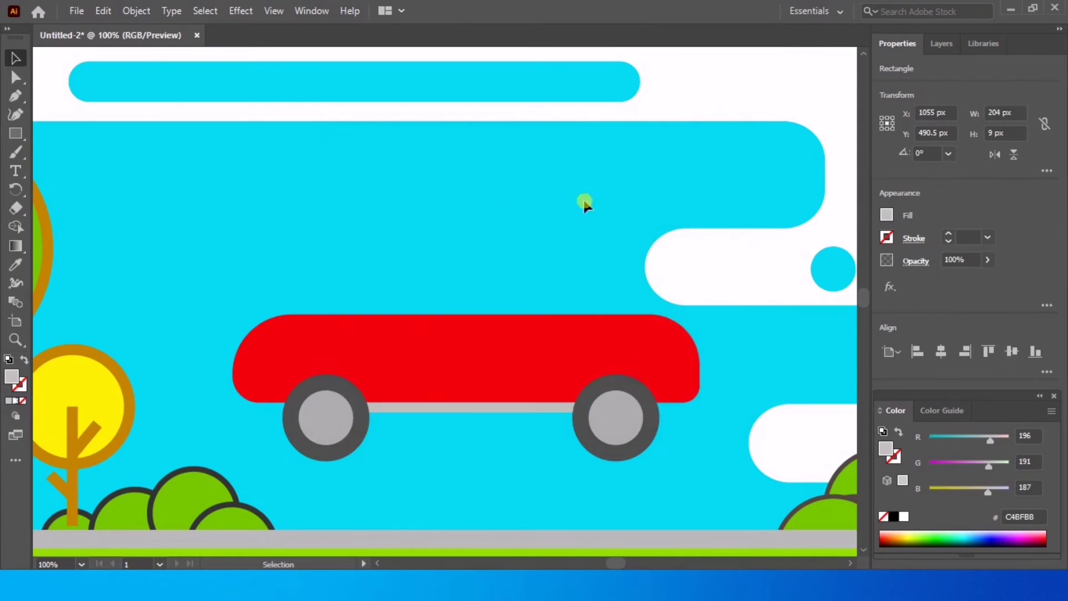
click(582, 203)
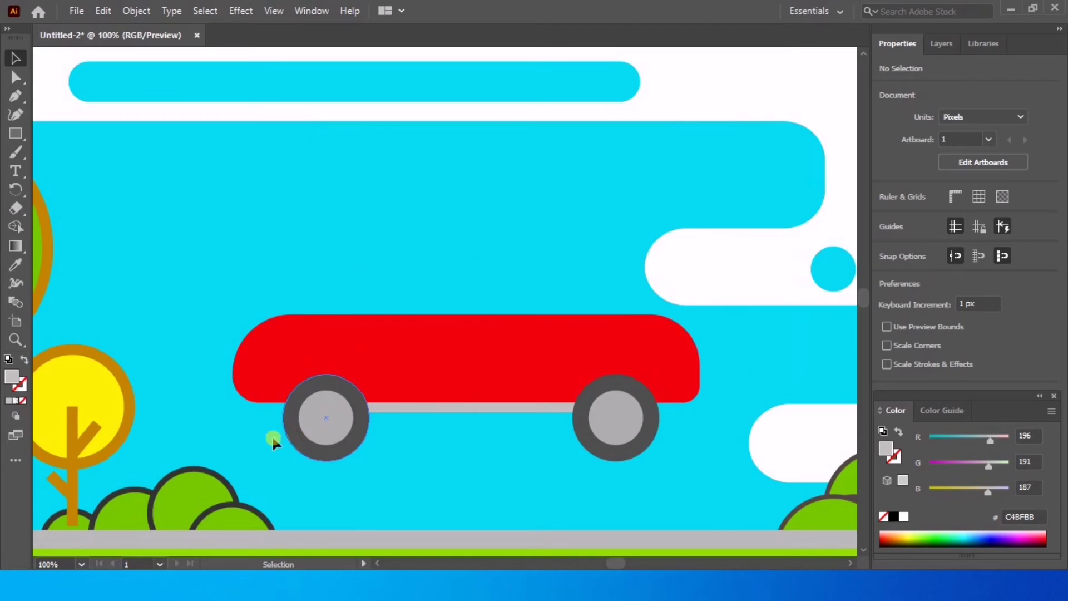
Draw a small rectangle about 12 × 22 px across the red body's left edge
click(15, 134)
click(78, 156)
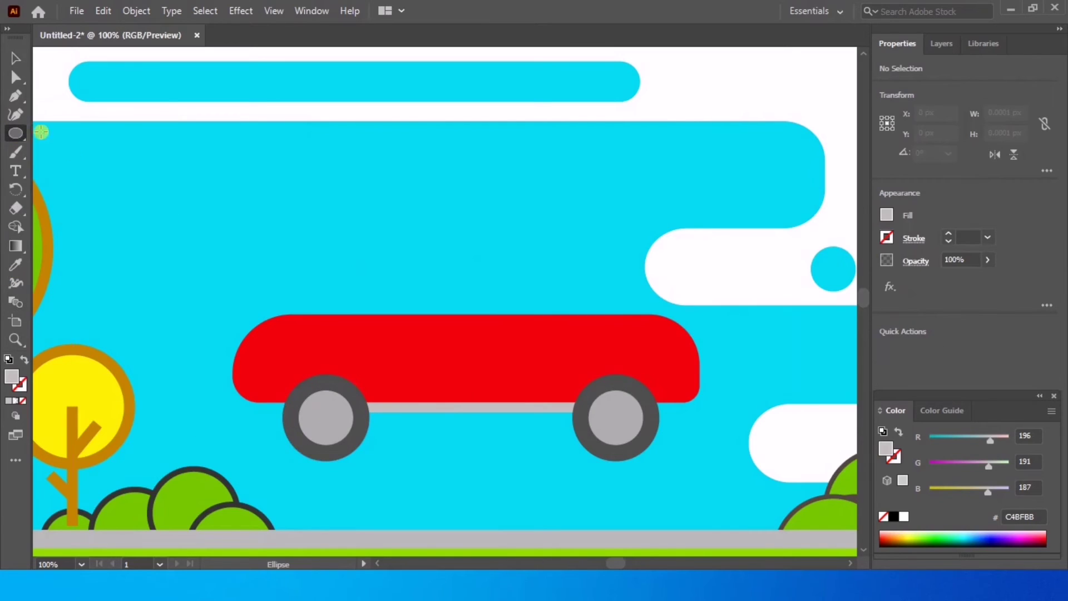
key(m)
scroll(228, 389, up, 1)
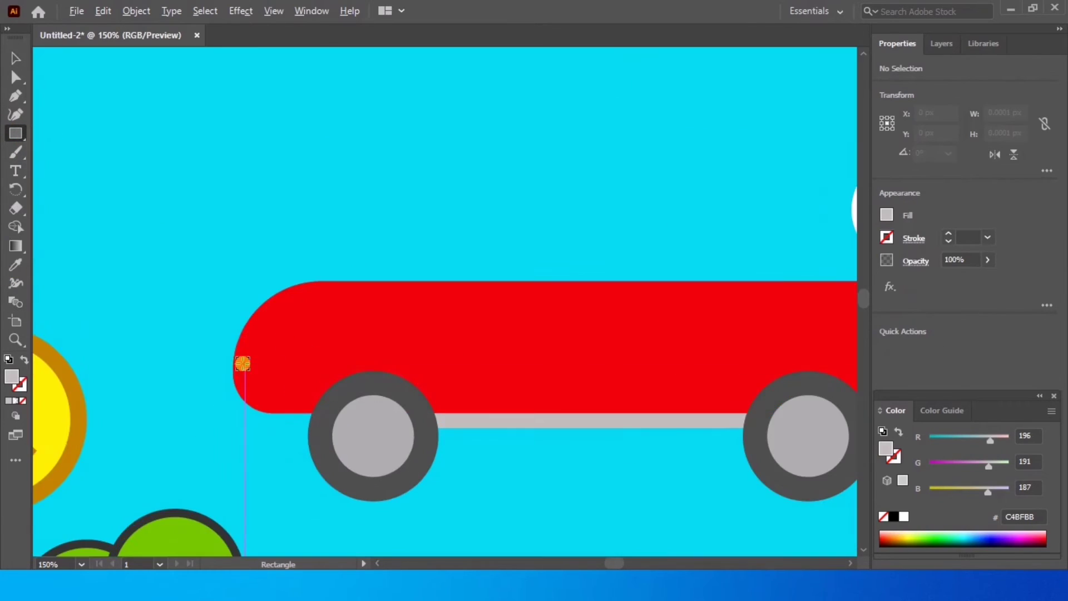
drag(244, 340, 225, 376)
Fill the small rectangle on the body's left edge with yellow FFC200
double_click(10, 380)
drag(511, 195, 543, 181)
drag(561, 359, 560, 368)
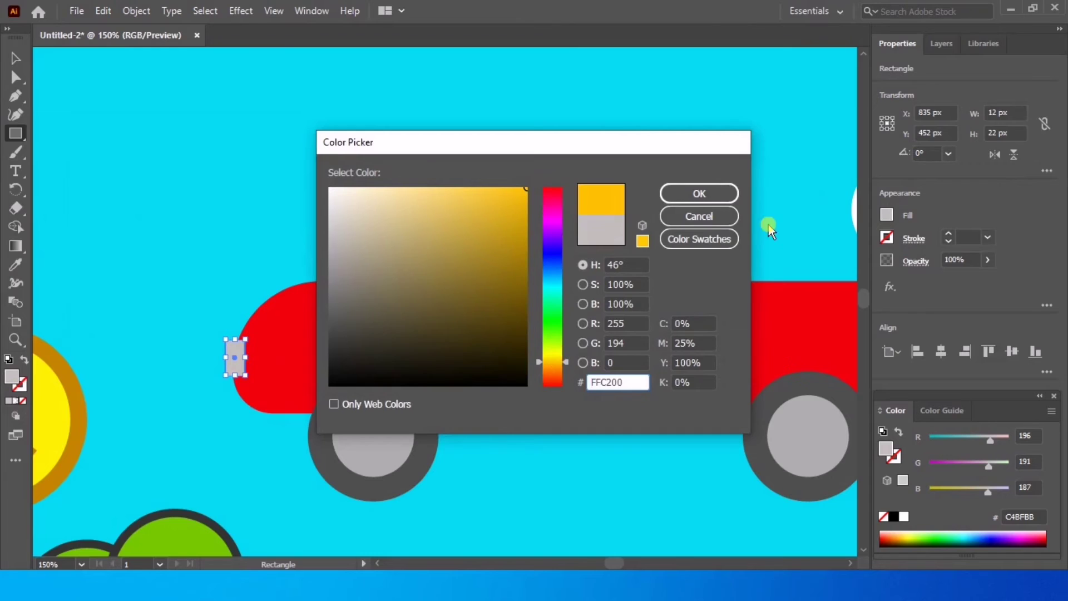
click(695, 193)
Round all corners of the yellow rectangle fully into a pill-shaped light
scroll(220, 286, up, 4)
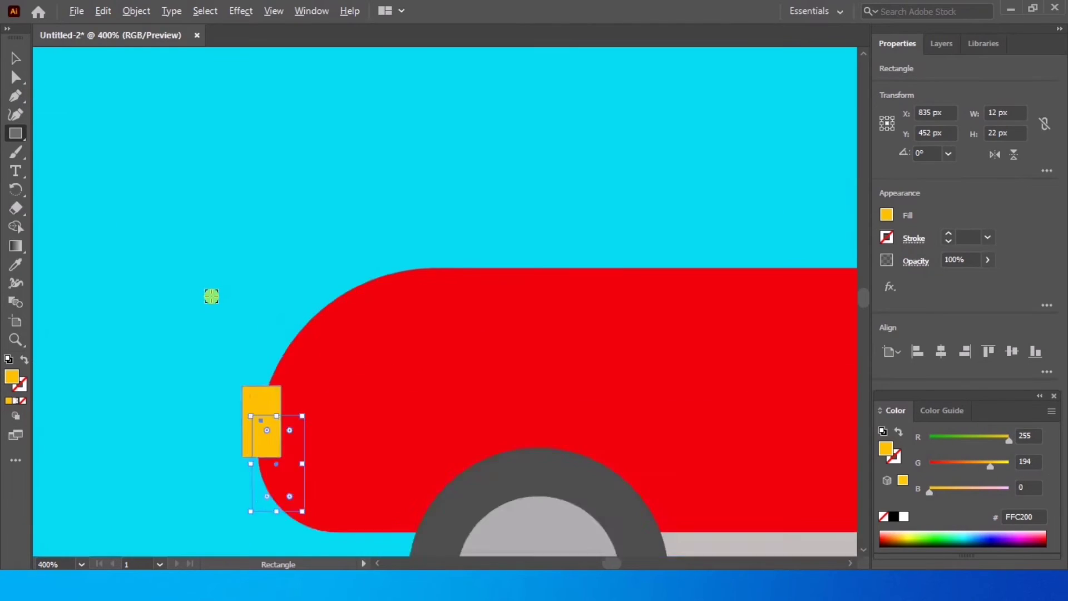
click(12, 56)
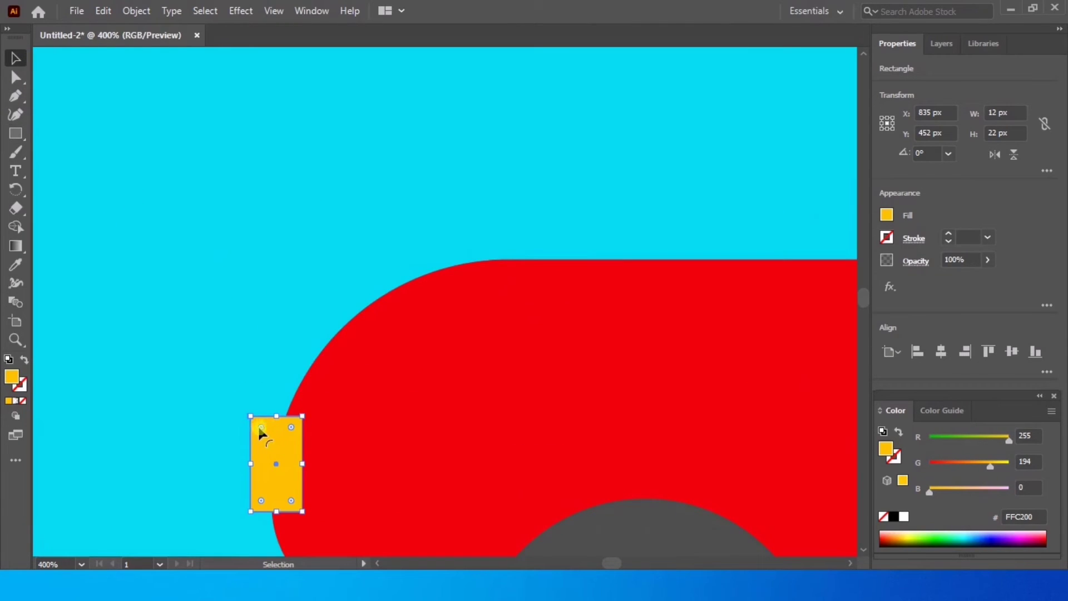
drag(261, 427, 276, 436)
scroll(259, 281, down, 1)
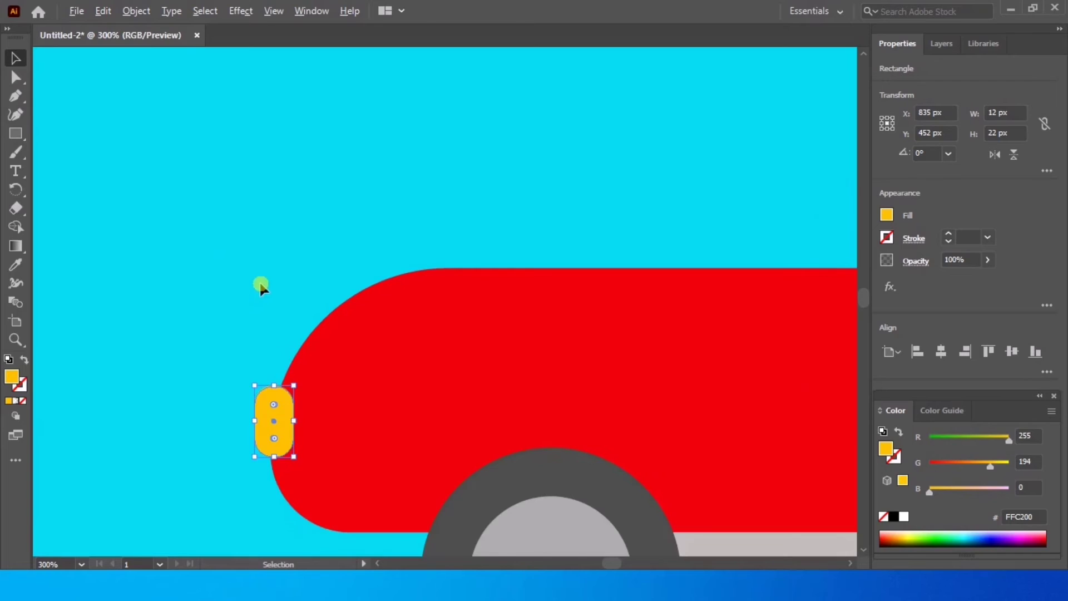
click(259, 280)
Try to enlarge the yellow light about its centre to about 18 × 32 px
click(274, 429)
drag(254, 385, 245, 369)
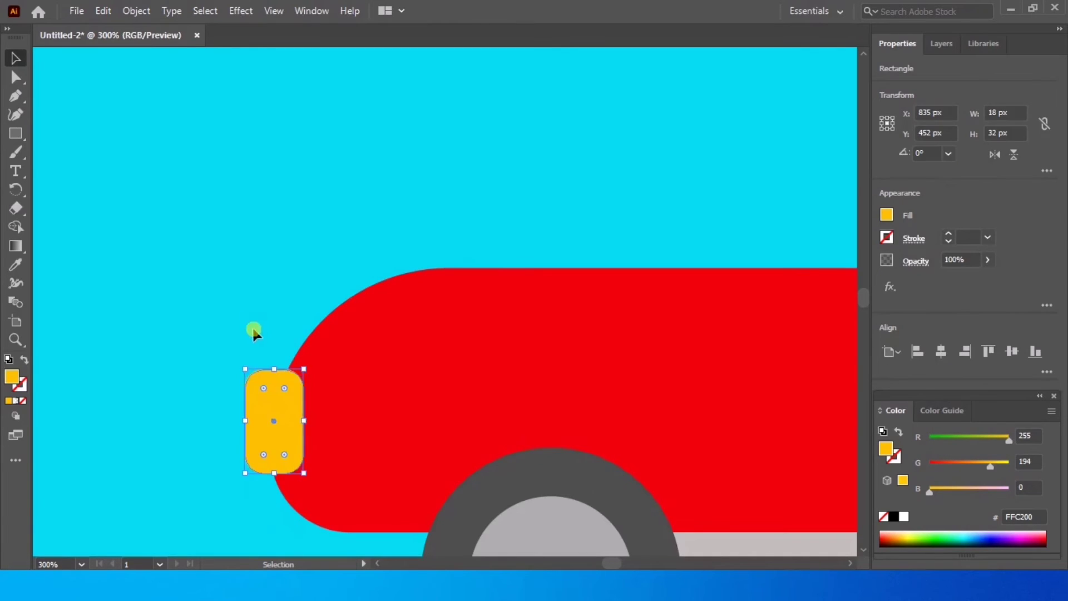
click(253, 331)
scroll(229, 360, down, 3)
key(ctrl+z)
click(234, 287)
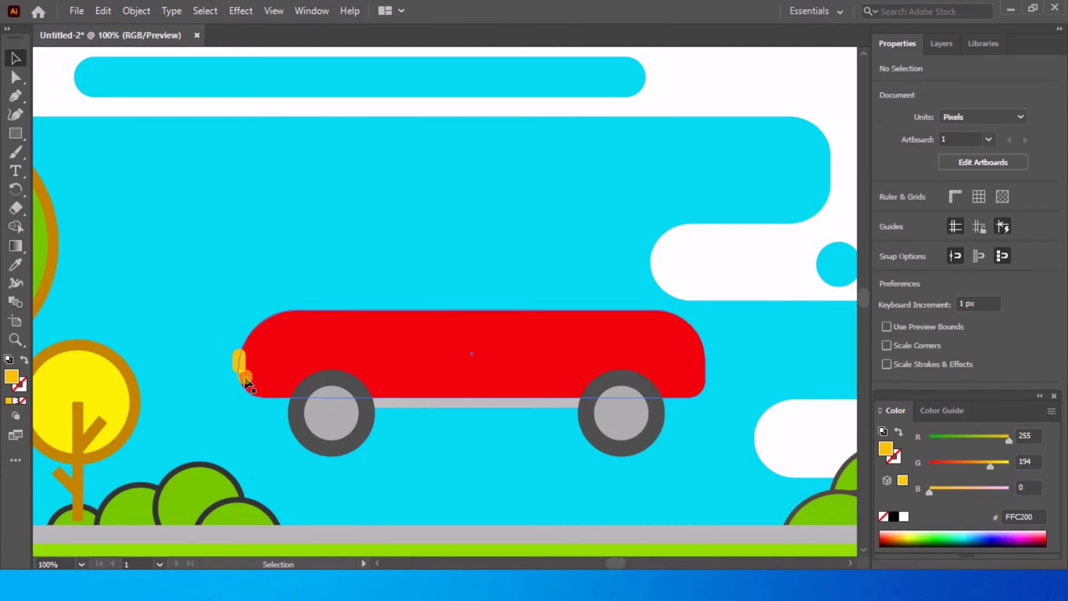
Give the yellow light a 2 pt black stroke
click(237, 362)
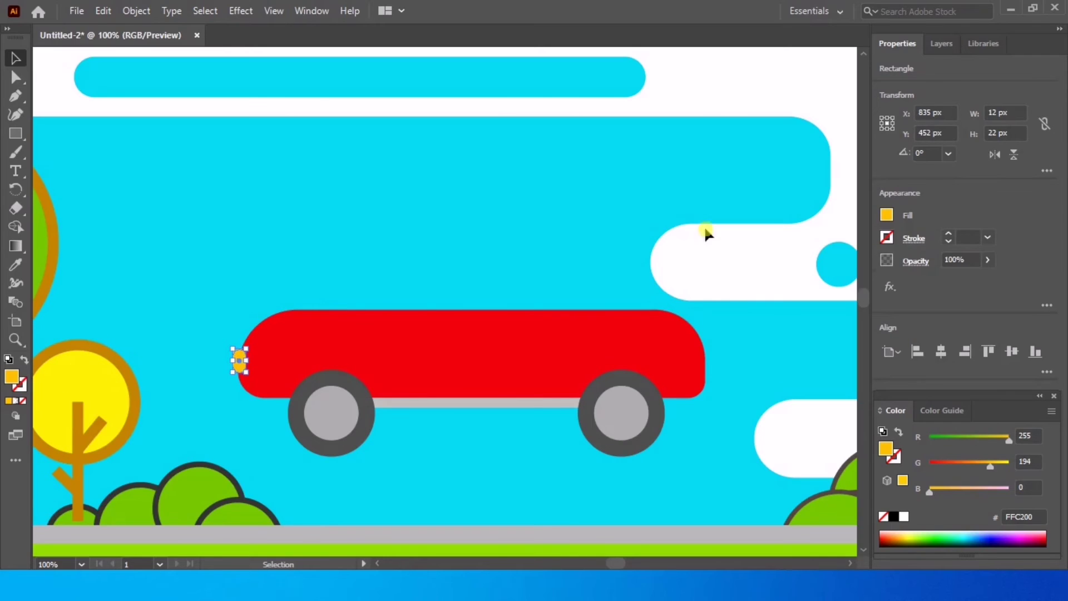
click(890, 240)
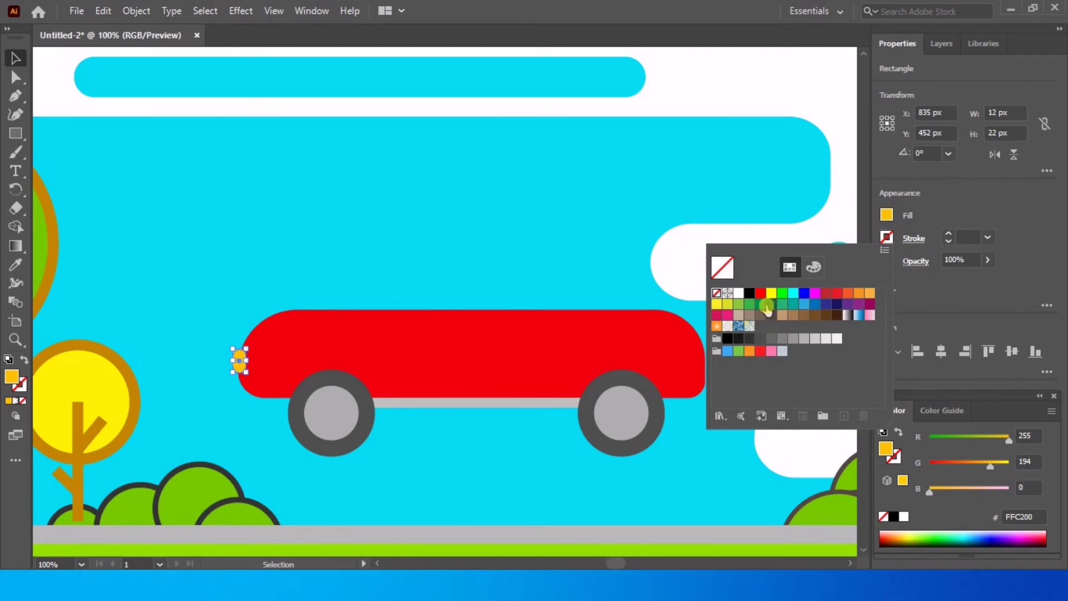
click(749, 293)
click(976, 236)
scroll(973, 238, up, 1)
click(537, 212)
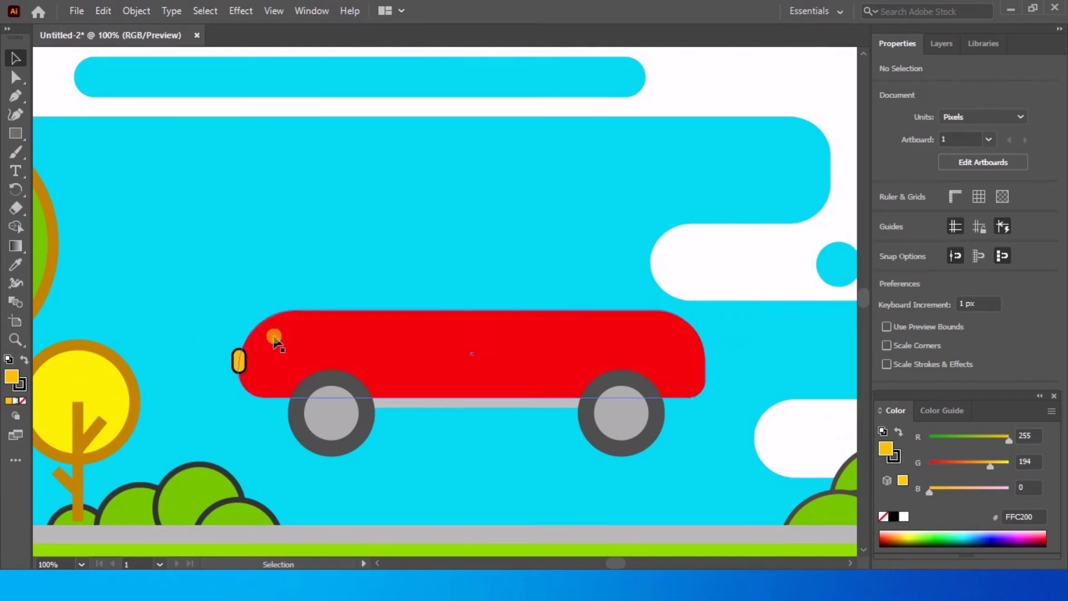
Copy the yellow light onto the body's right edge and stretch the copy to about 28 px tall
click(246, 365)
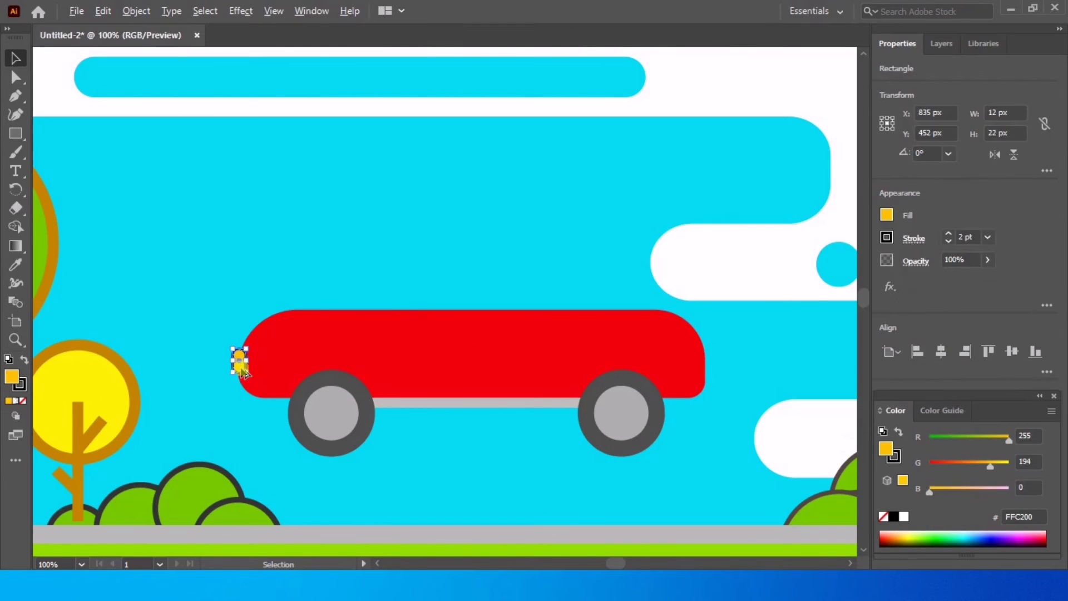
drag(240, 367, 706, 359)
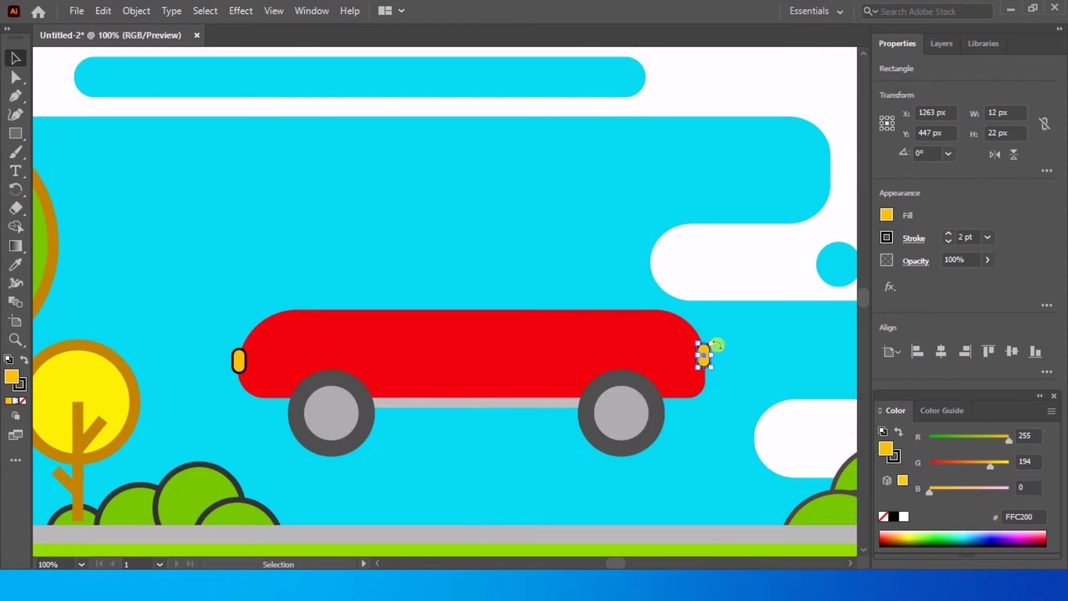
scroll(712, 343, up, 4)
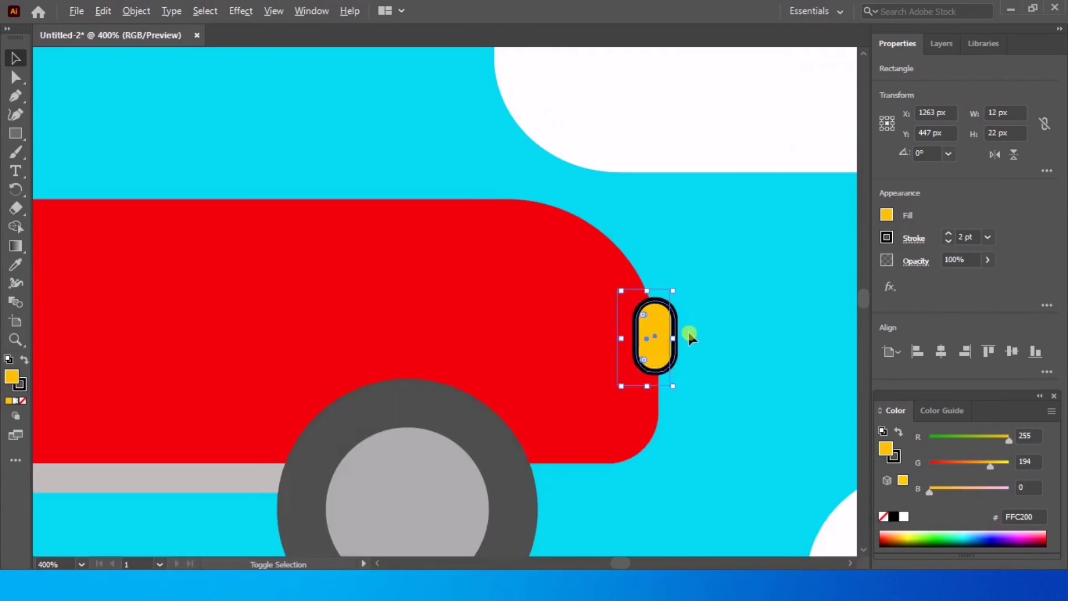
drag(647, 288, 649, 264)
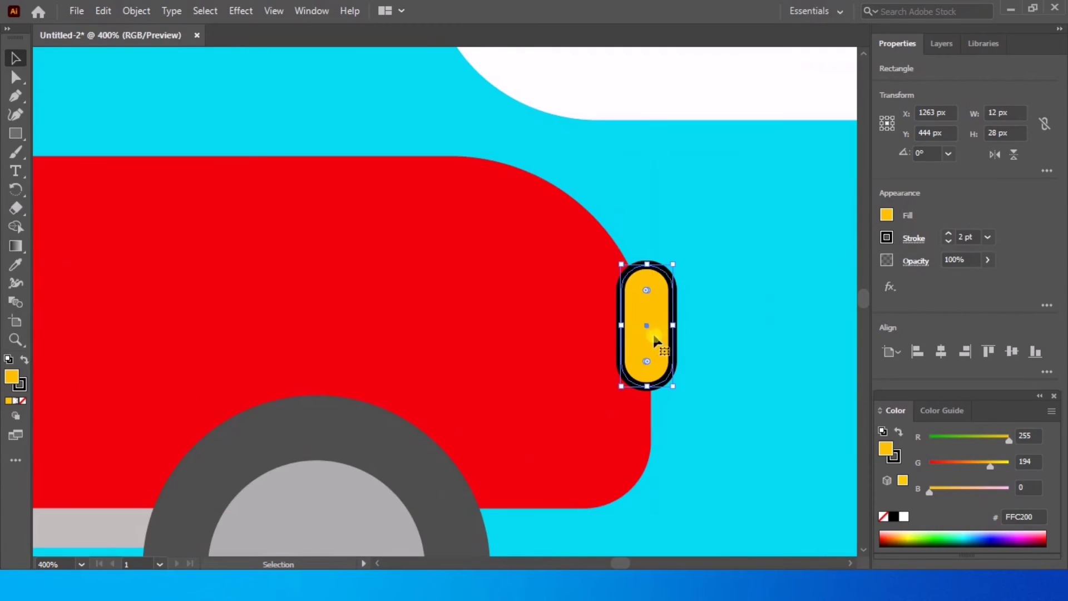
drag(642, 324, 633, 332)
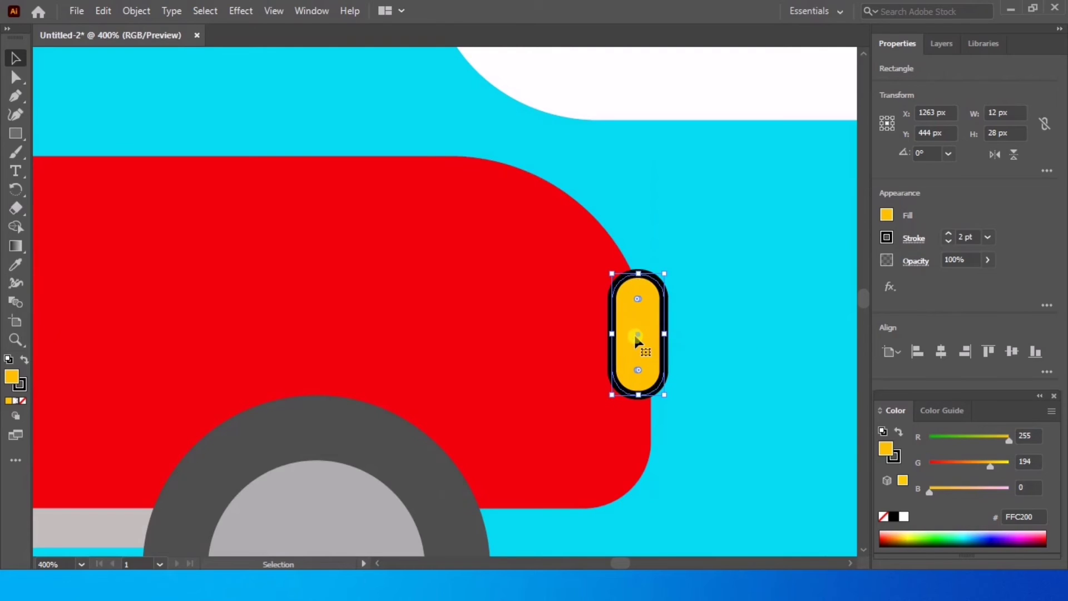
Try to bring the red body in front of the right-hand light
right_click(587, 262)
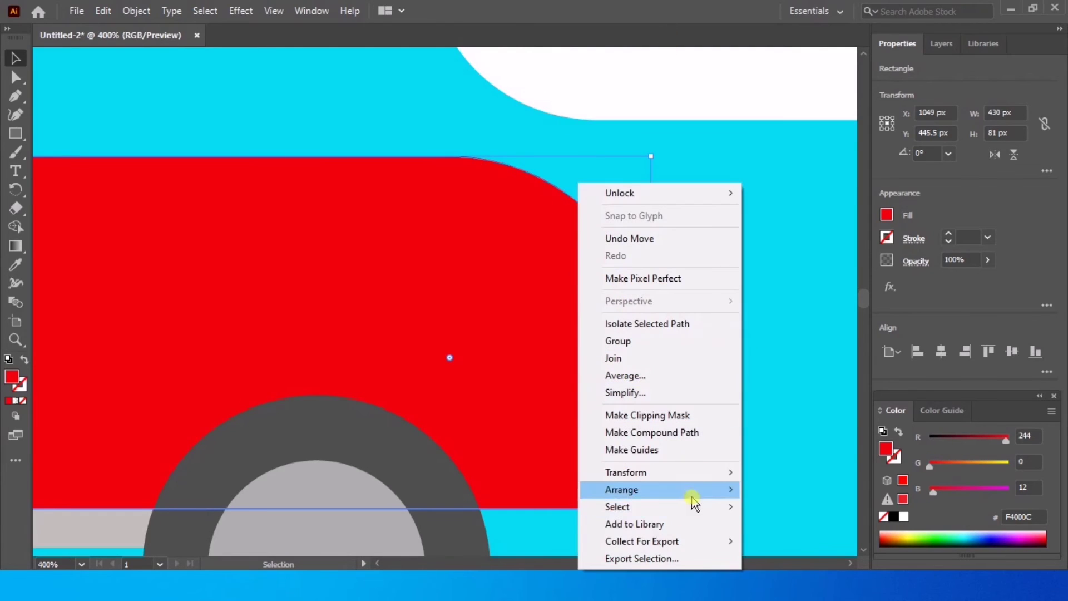
mouse_move(711, 497)
click(789, 492)
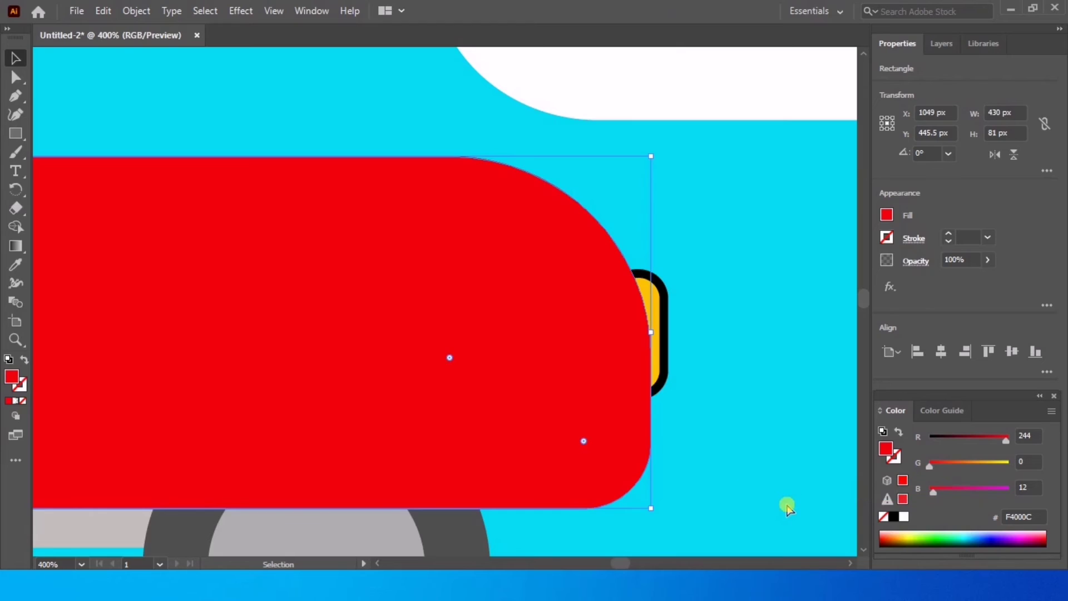
key(ctrl+z)
Try to merge the overlapping part of the right-hand light with the red body using the Shape Builder
drag(700, 261, 579, 381)
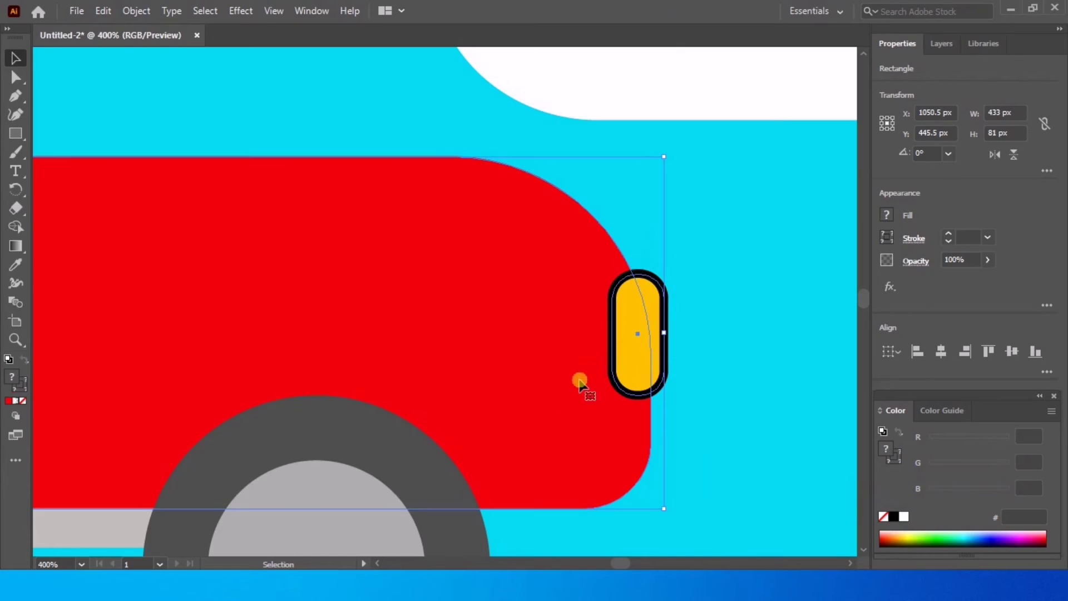
click(15, 227)
mouse_move(562, 334)
mouse_down()
mouse_move(626, 345)
mouse_move(616, 331)
mouse_move(572, 336)
mouse_up()
key(ctrl+z)
key(ctrl+z)
click(19, 58)
click(677, 333)
drag(648, 333, 649, 356)
click(645, 89)
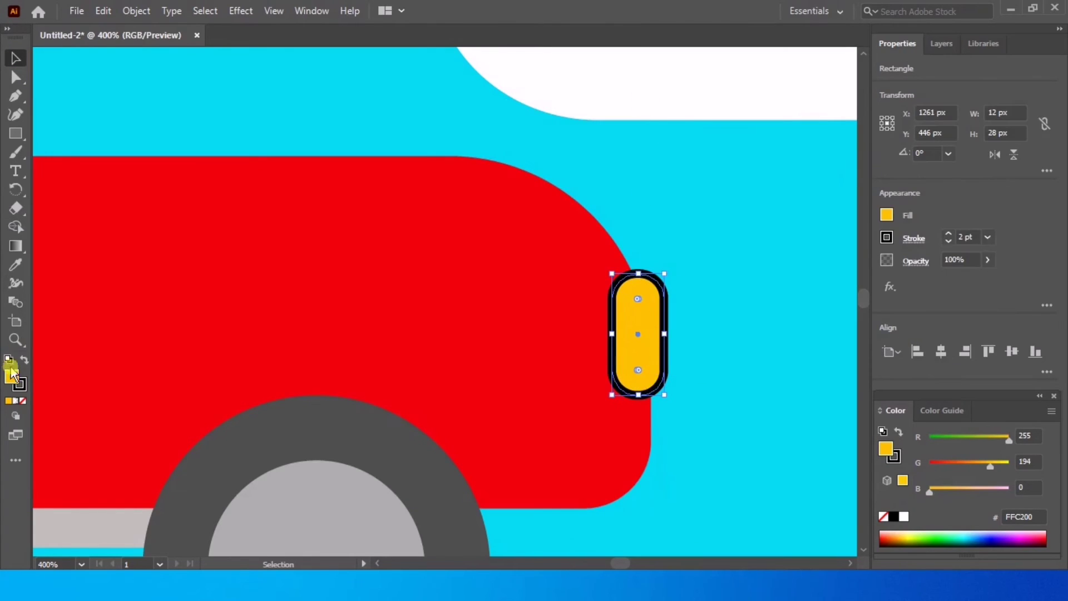
Fill the pill shape on the body's right edge with light grey C9C9C9
double_click(12, 375)
click(329, 229)
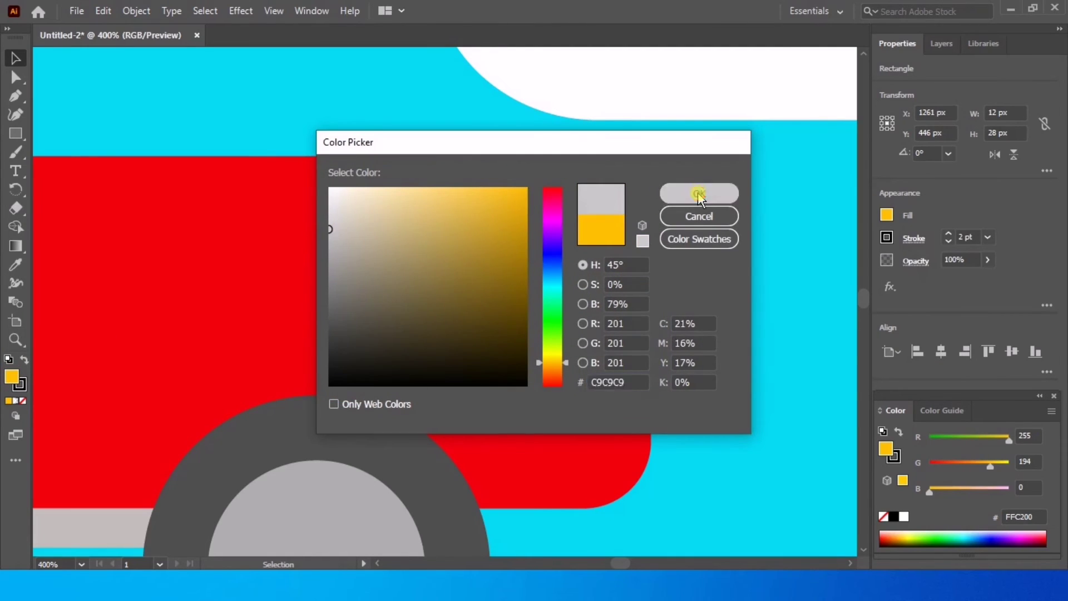
click(699, 195)
key(BackSpace)
text(2)
click(714, 73)
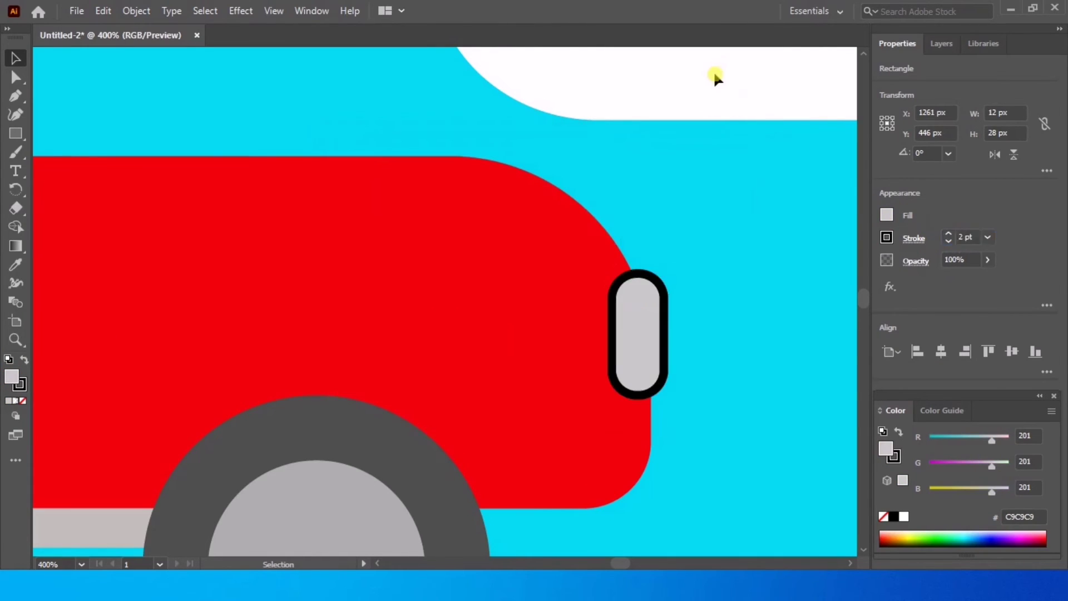
Remove the black stroke from the grey pill shape
click(664, 344)
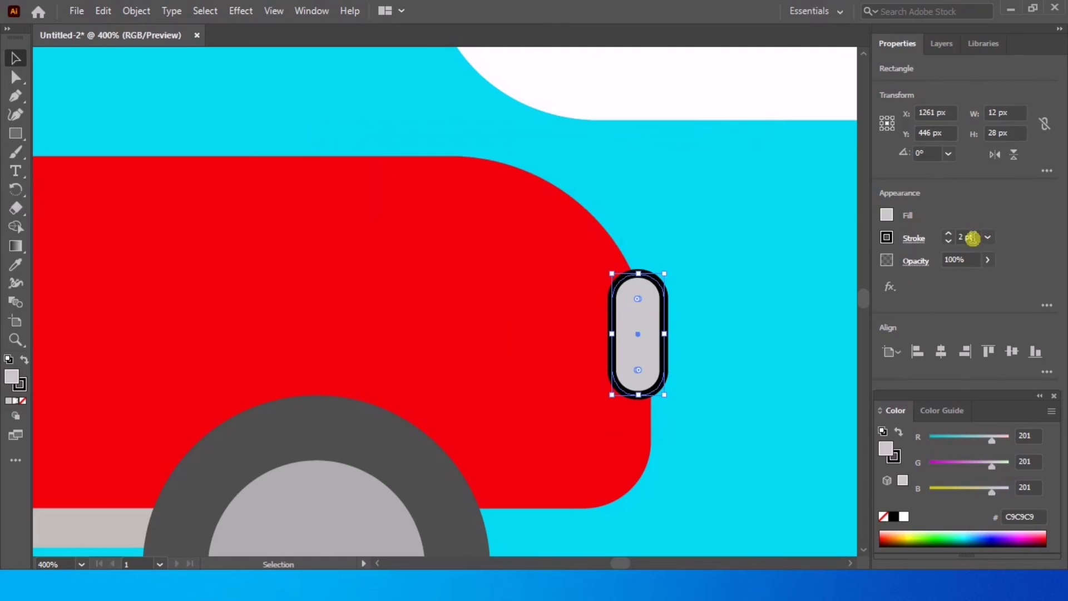
scroll(972, 238, down, 2)
click(703, 221)
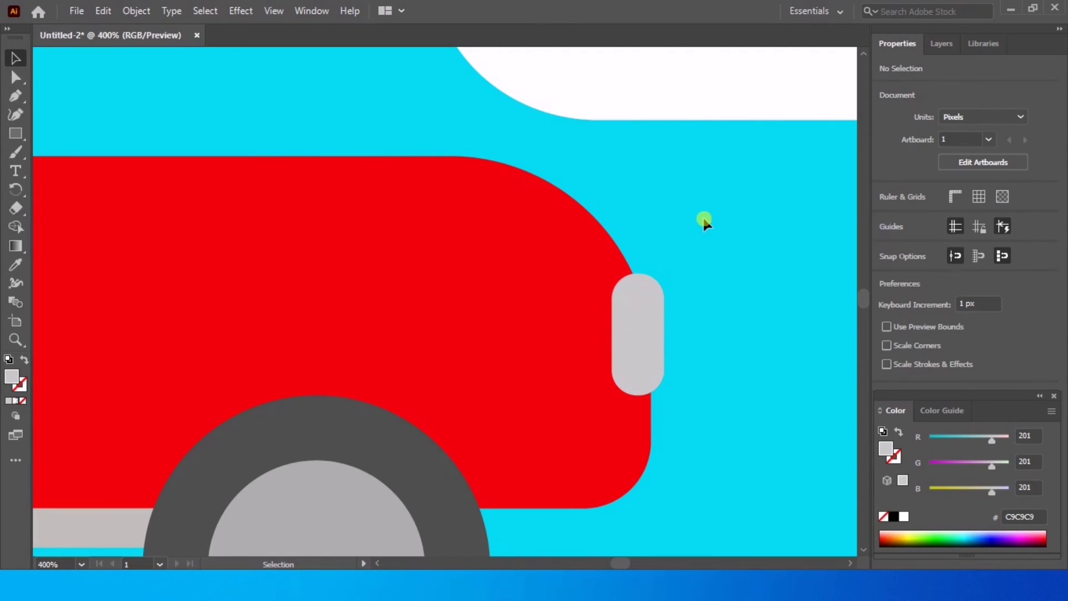
Nudge the grey pill shape up by 2 px
click(629, 333)
key(Up)
key(Up)
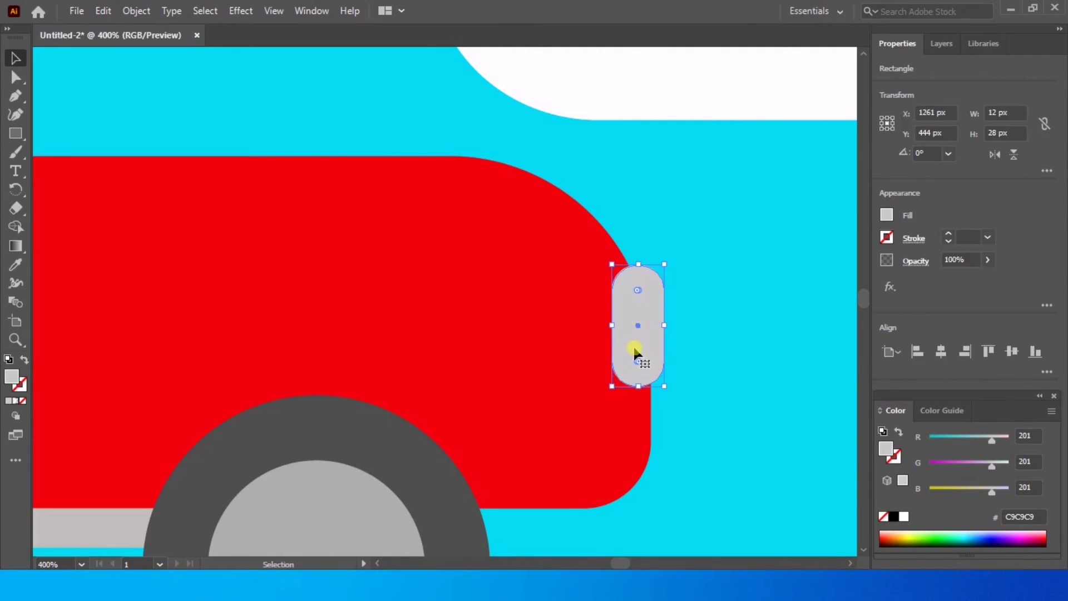
Add a smaller grey copy, about 12 × 18 px, protruding from the pill's right side, and bring the larger pill in front
drag(636, 353, 670, 341)
click(620, 329)
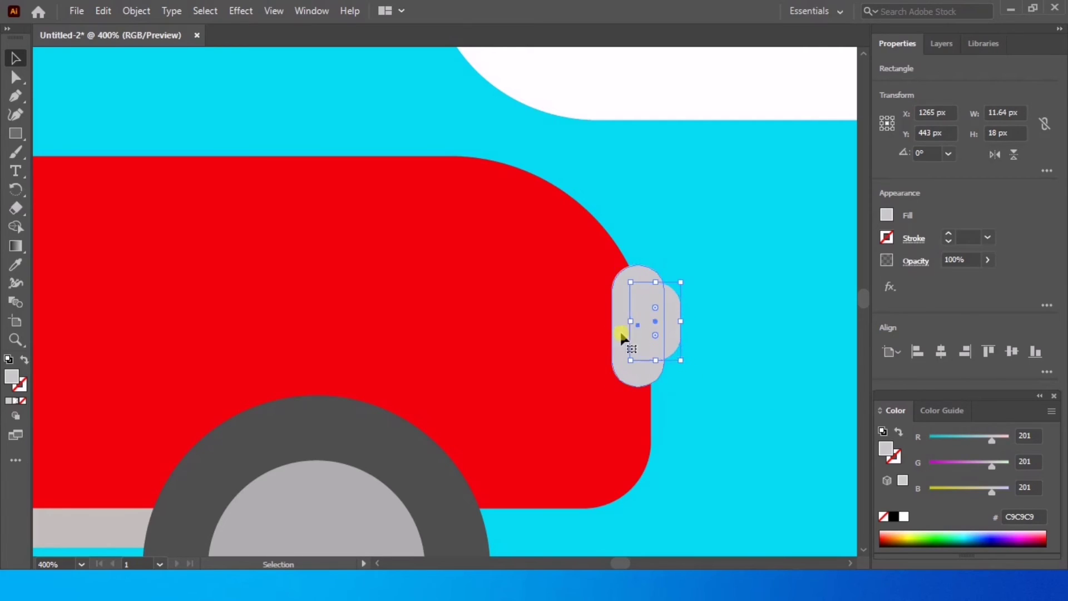
right_click(620, 330)
mouse_move(720, 499)
click(813, 493)
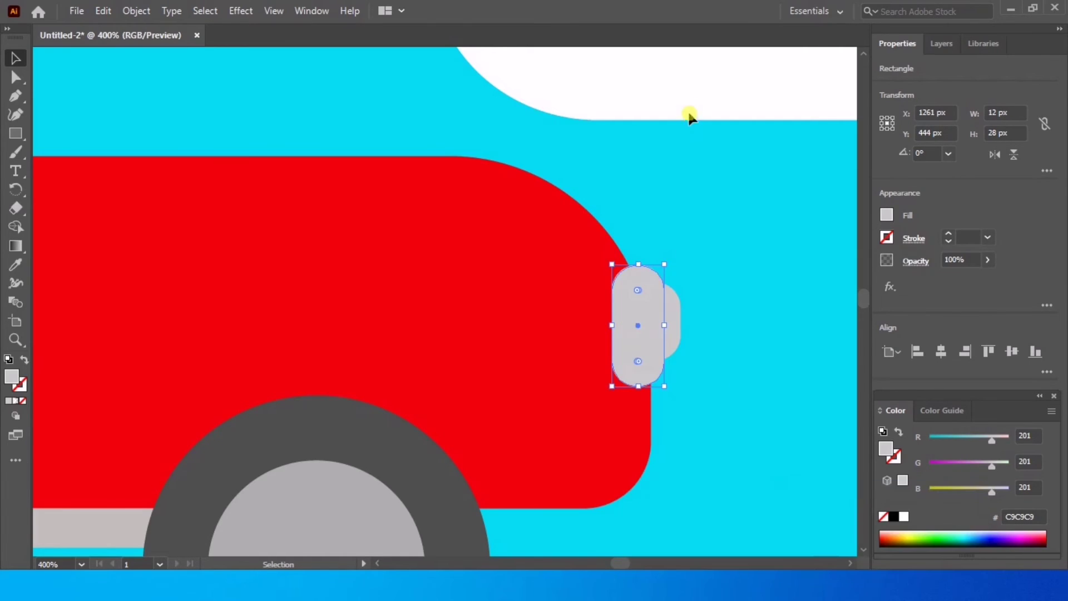
Fill the small shape protruding from the grey pill with yellow FFD255
click(686, 111)
click(674, 329)
double_click(11, 377)
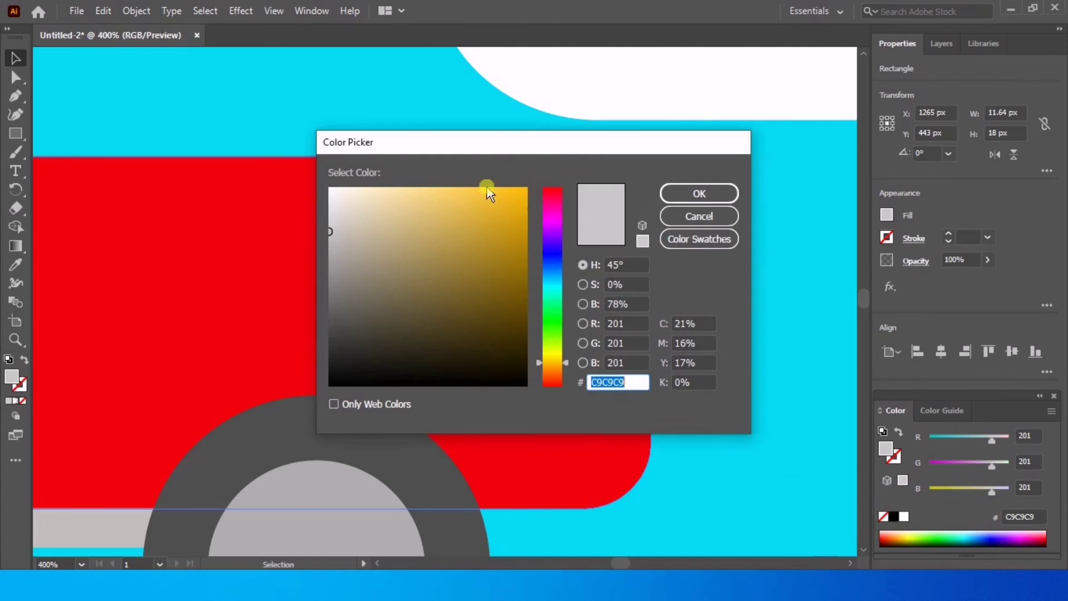
drag(488, 189, 461, 184)
click(732, 191)
click(722, 96)
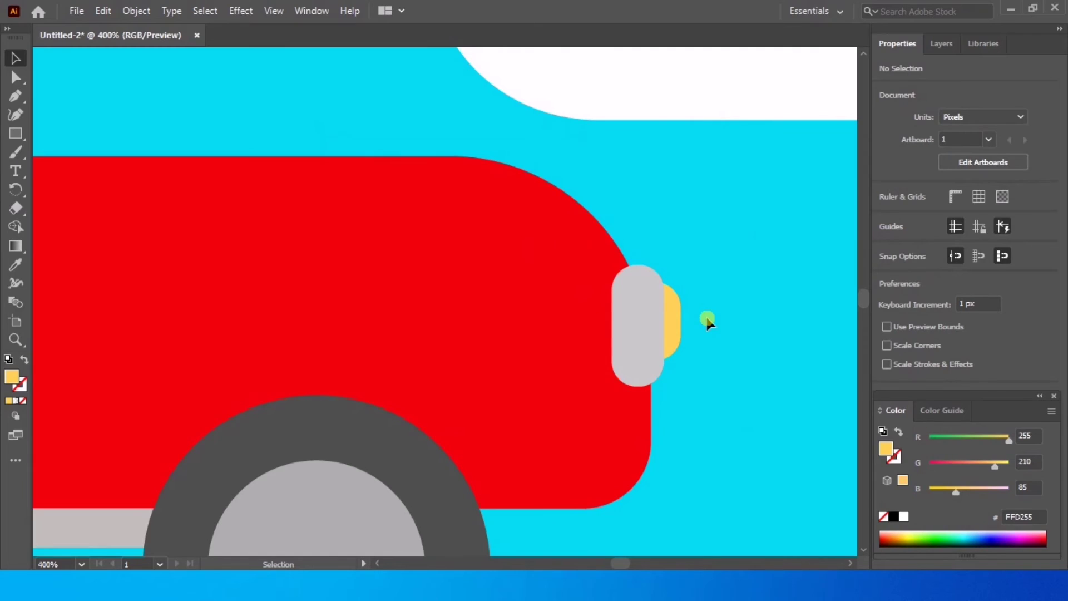
click(650, 302)
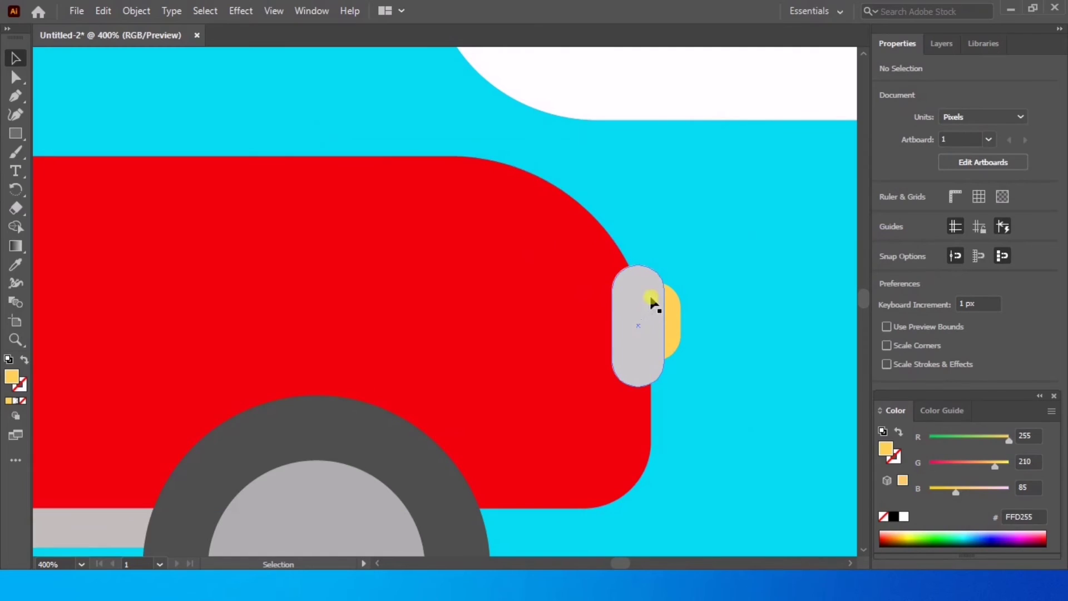
click(18, 95)
drag(15, 97, 53, 115)
click(666, 327)
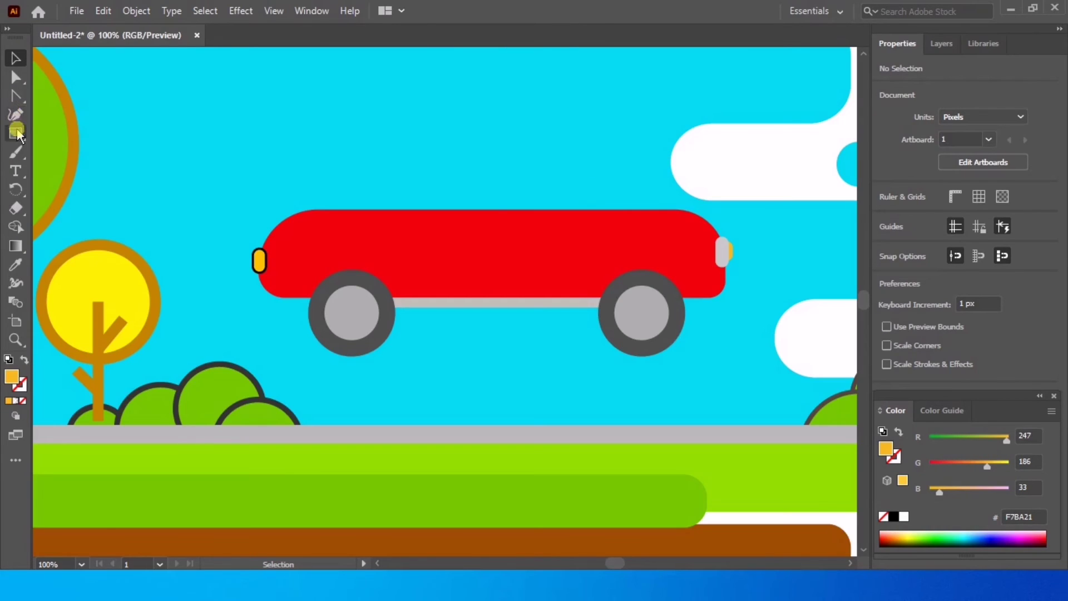
Draw the outer sides and roof edge of a trapezoidal cabin on the red body's upper edge with the Pen tool
drag(14, 116, 52, 95)
drag(318, 209, 561, 126)
click(560, 126)
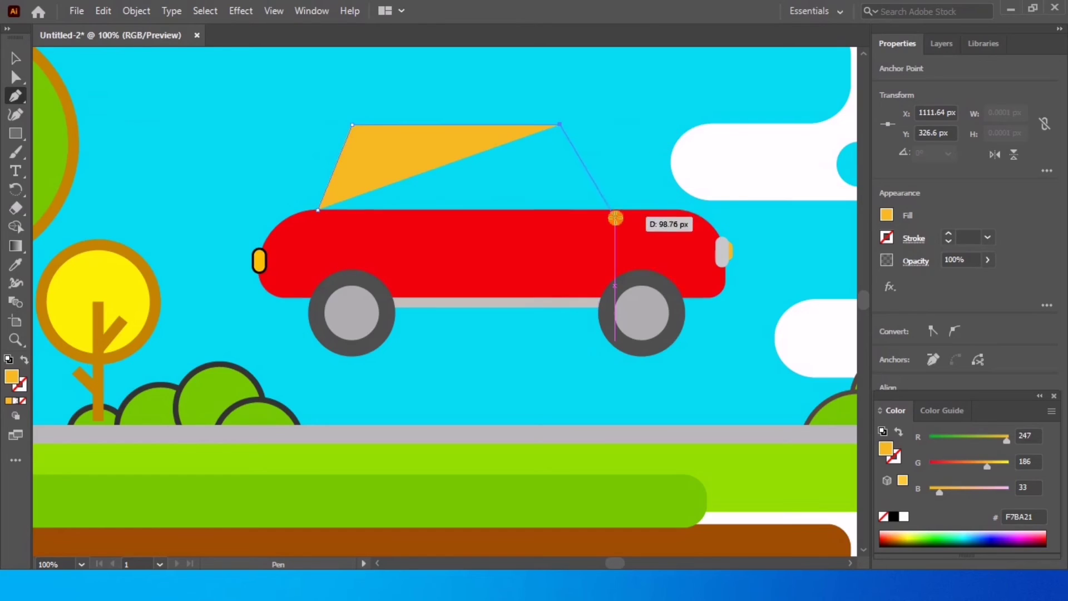
click(587, 209)
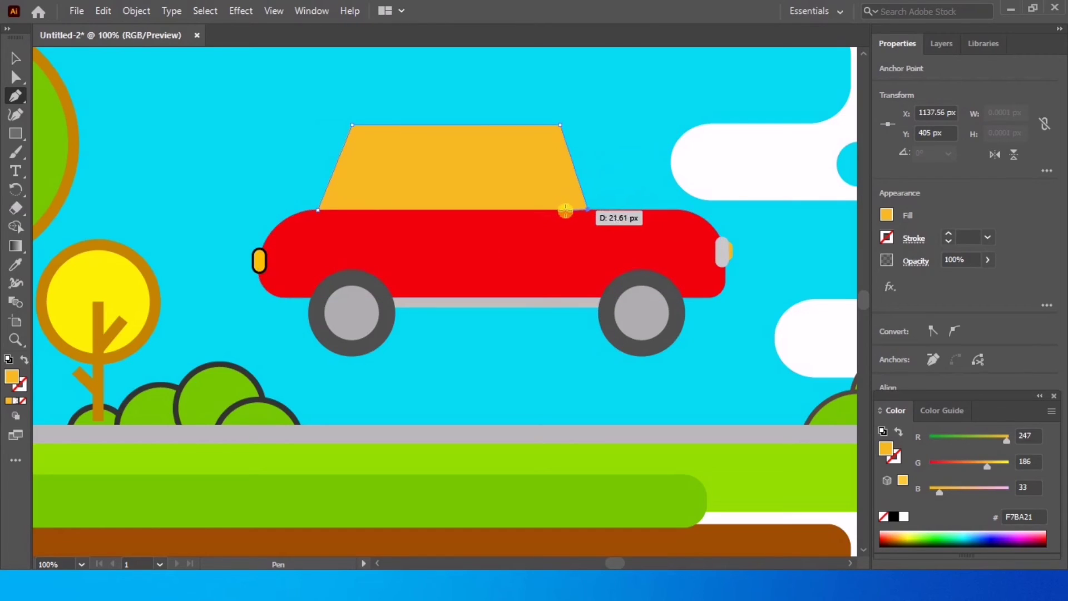
Continue the cabin path inward to cut out the front and rear window openings, leaving a slanted pillar between them
click(570, 210)
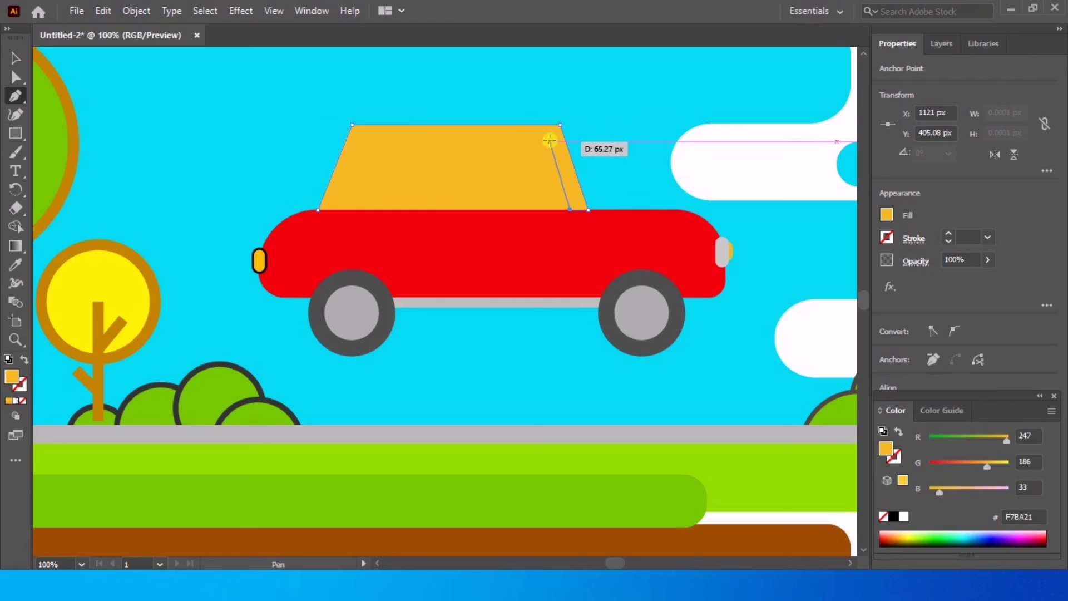
click(550, 141)
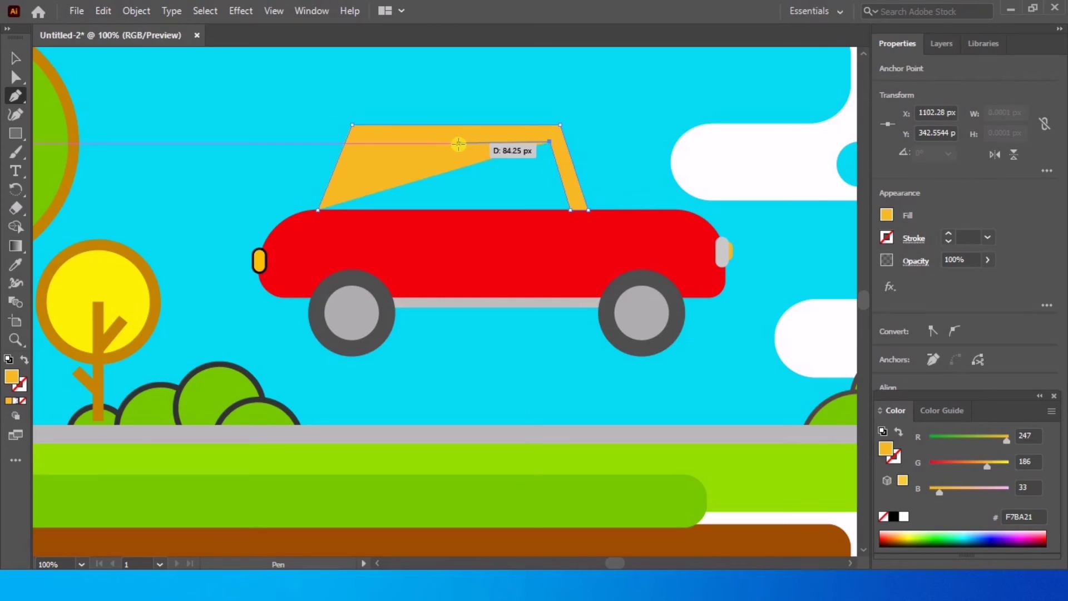
click(452, 143)
click(468, 209)
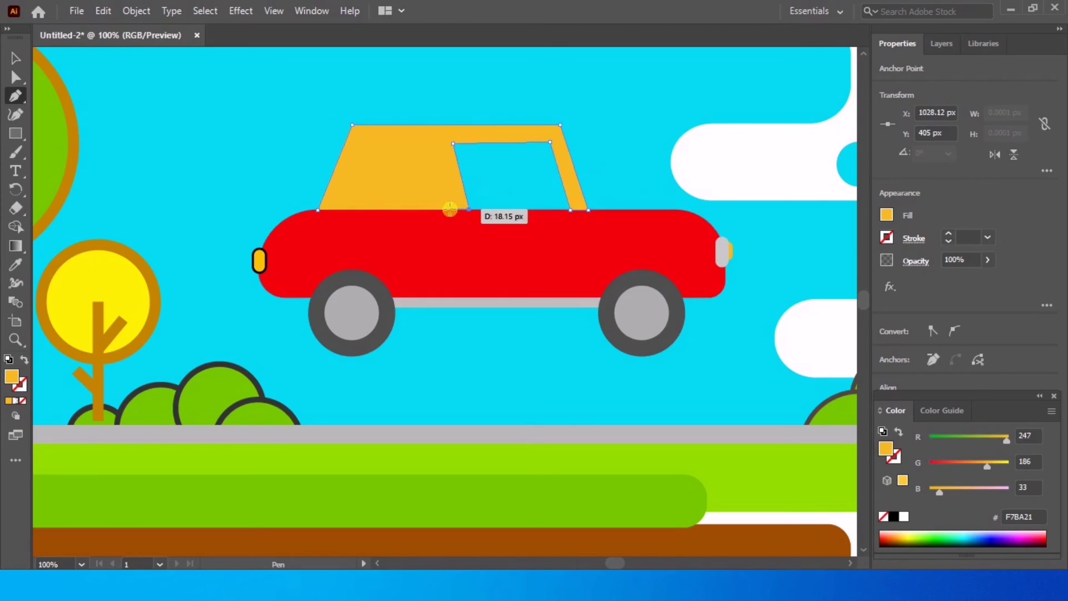
click(449, 209)
click(435, 144)
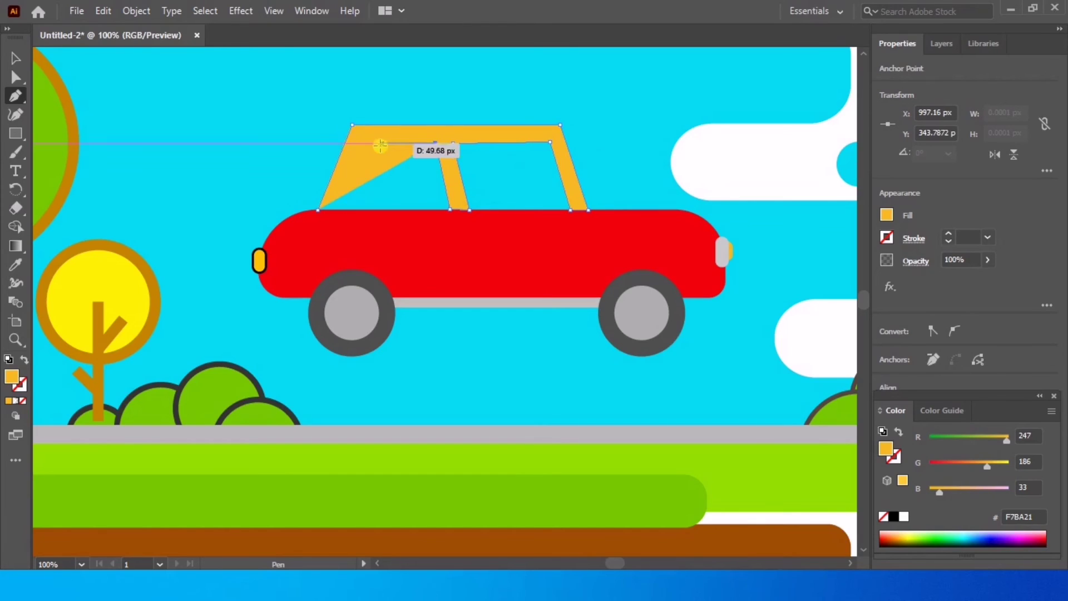
click(364, 144)
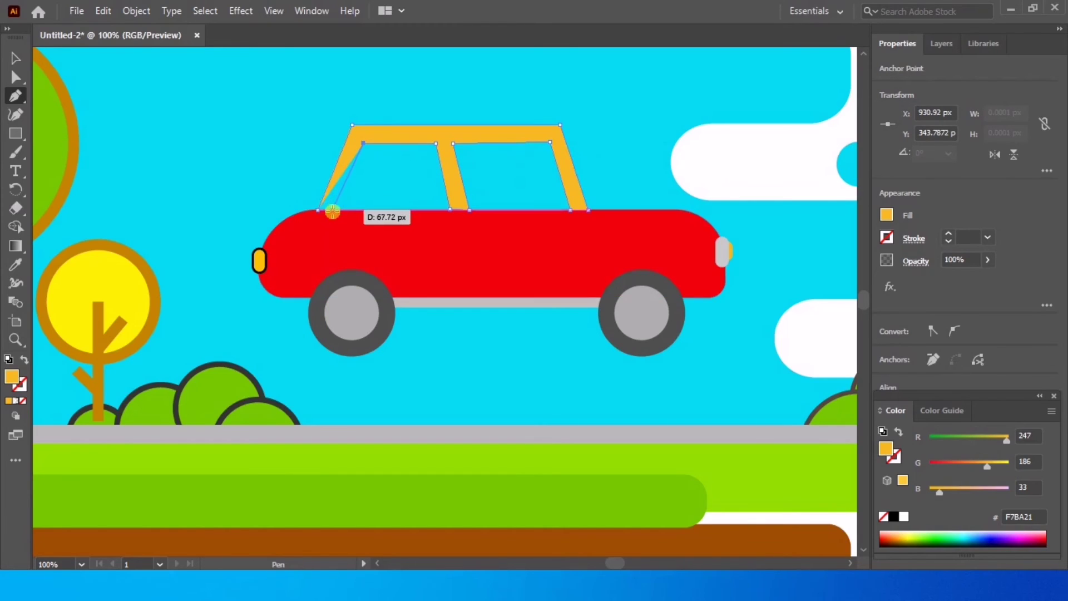
click(334, 207)
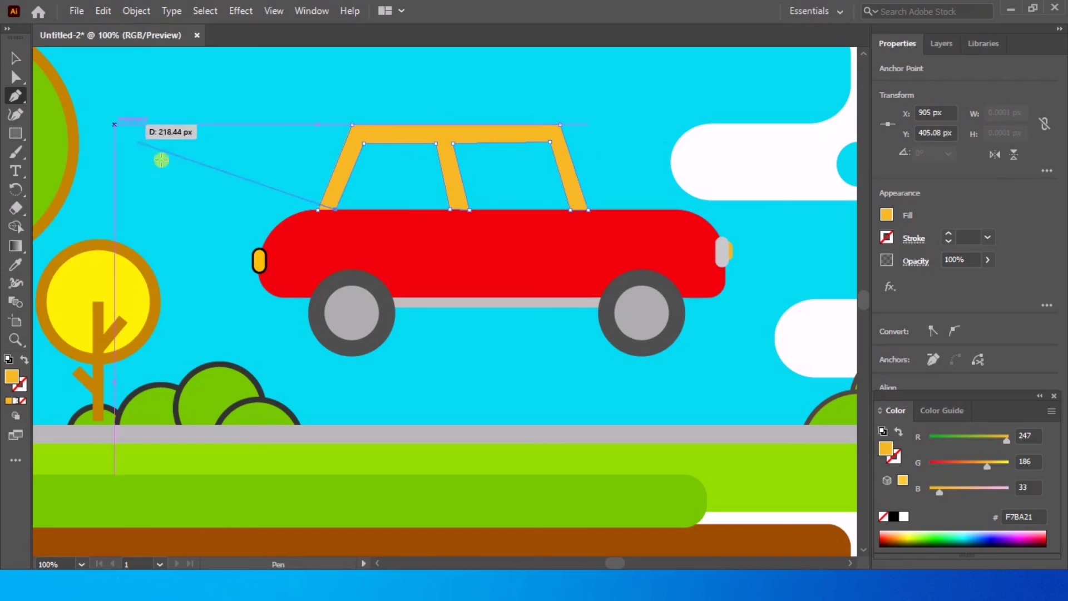
Fill the cabin frame with the wheel's dark grey 4F4F4F using the Eyedropper
click(16, 265)
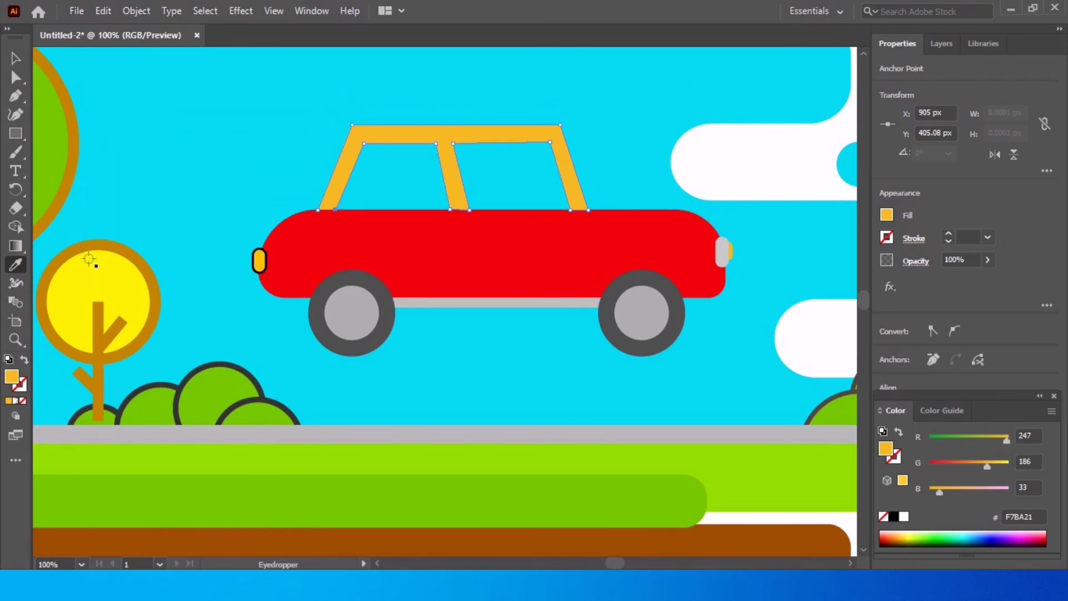
click(352, 280)
key(v)
click(512, 121)
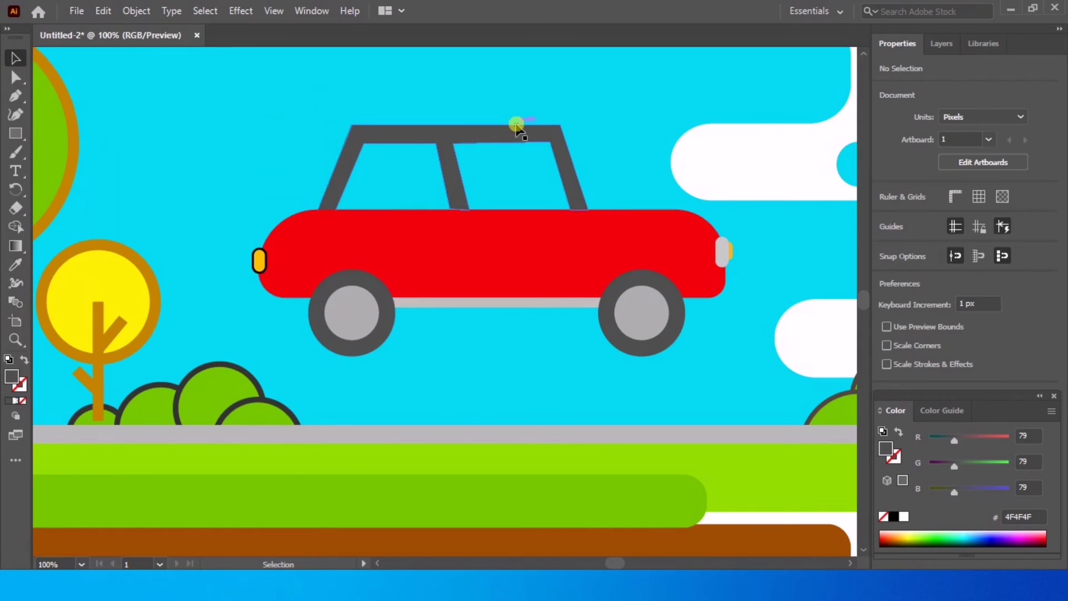
click(452, 146)
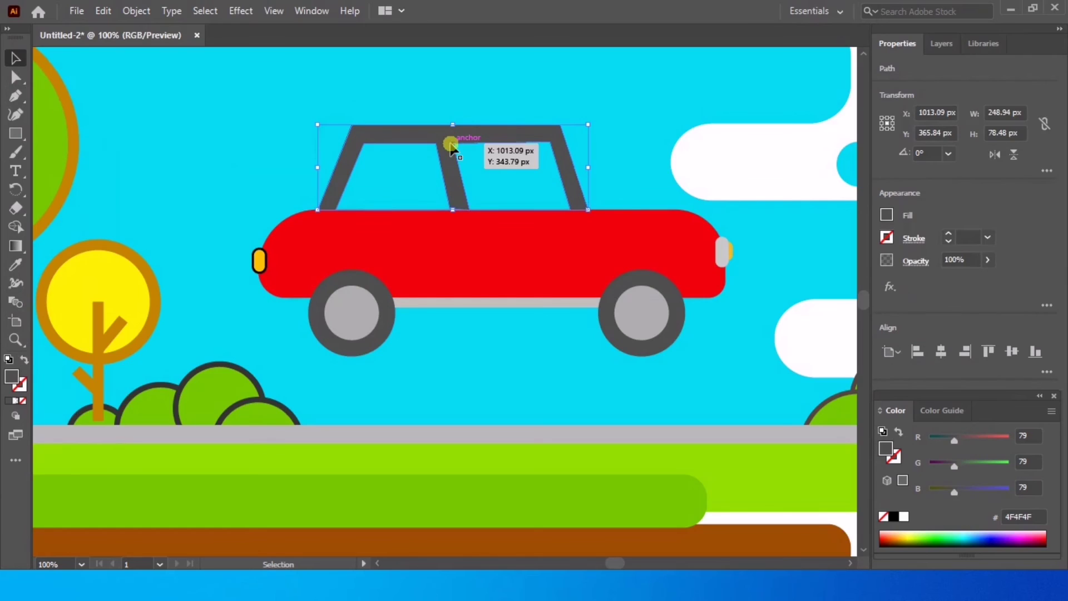
drag(451, 145, 463, 151)
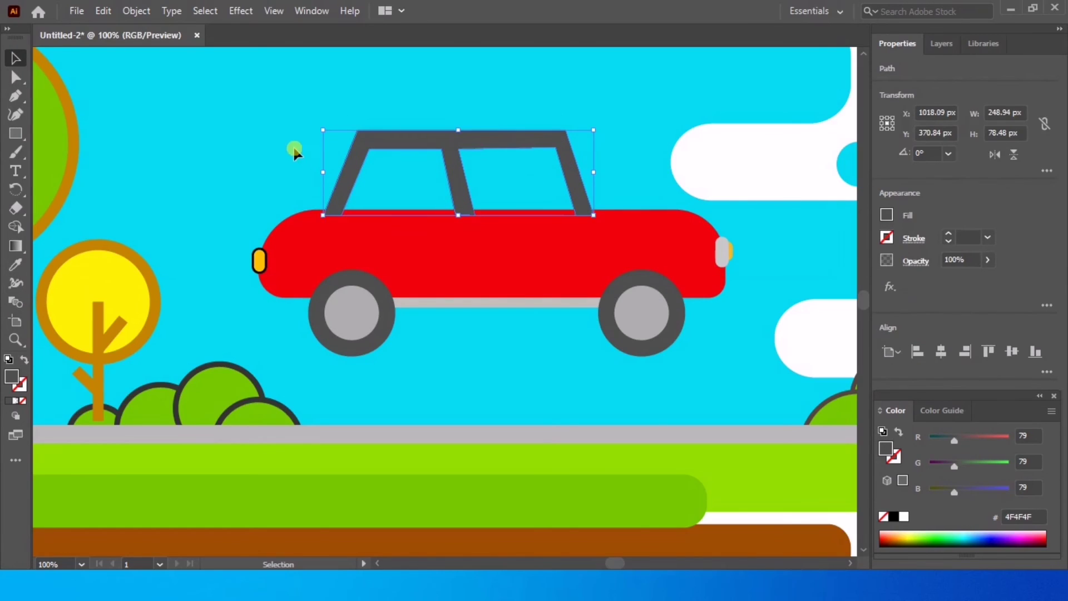
click(264, 192)
key(ctrl+z)
key(ctrl+z)
key(ctrl+z)
key(ctrl+z)
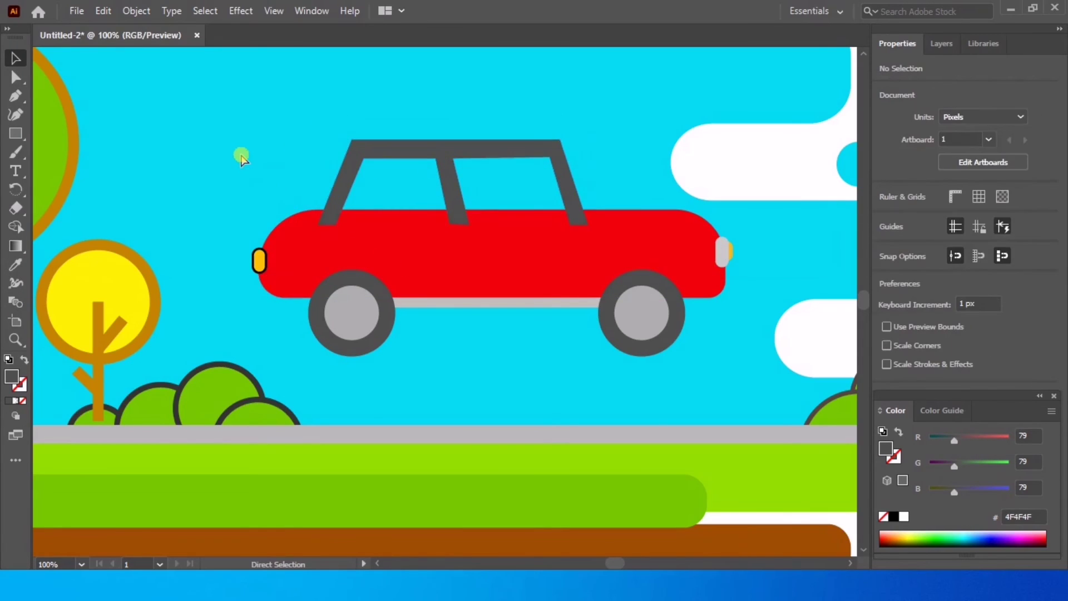
key(ctrl+shift+z)
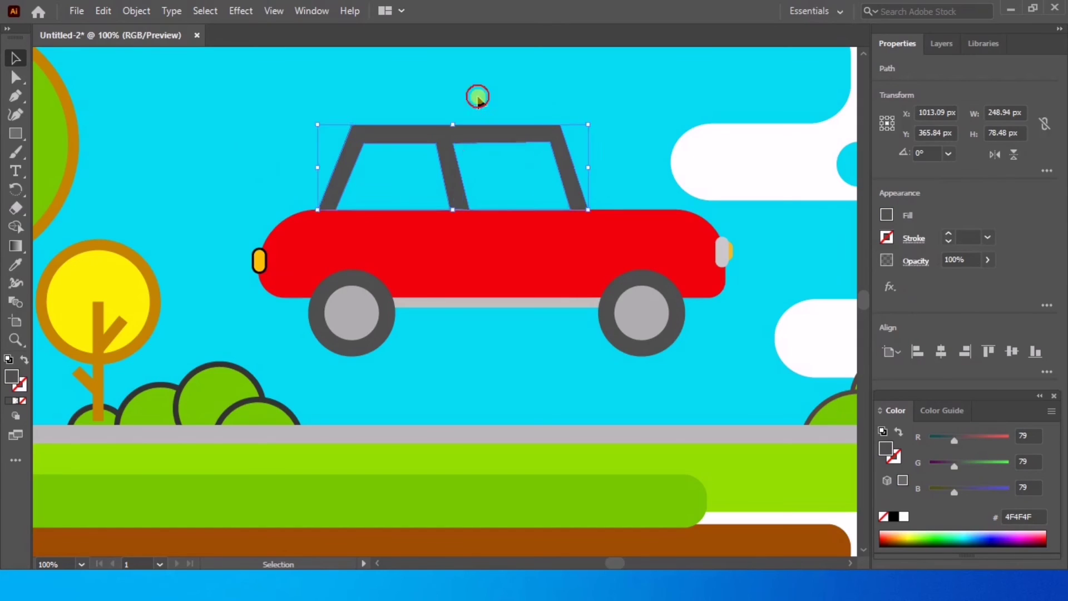
Lower the cabin roof by scaling the frame from above to about 67 px high
drag(453, 126, 454, 138)
click(469, 109)
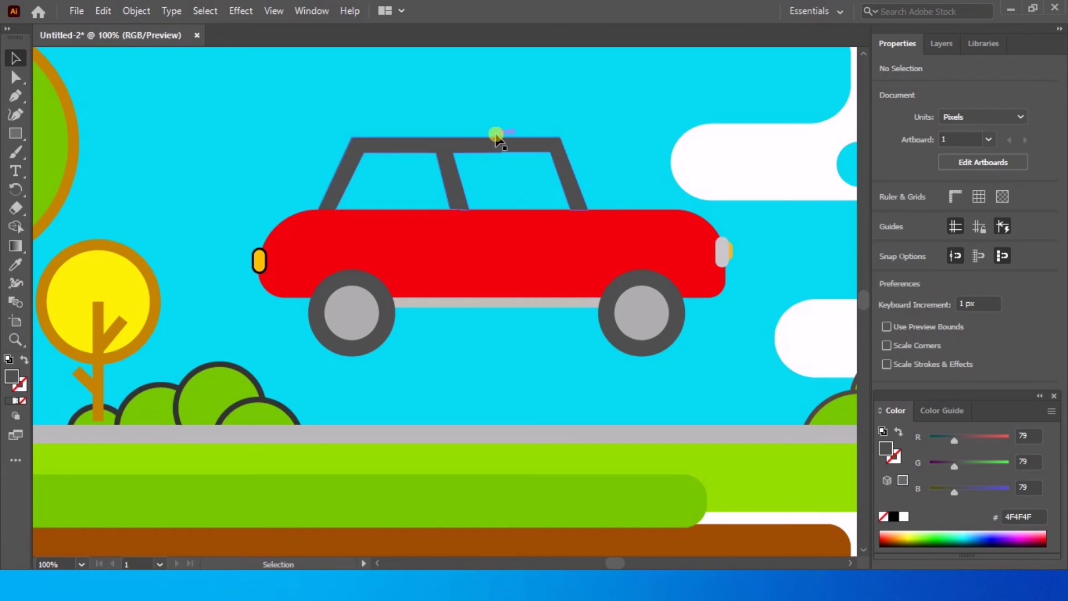
scroll(364, 267, down, 2)
scroll(348, 351, up, 3)
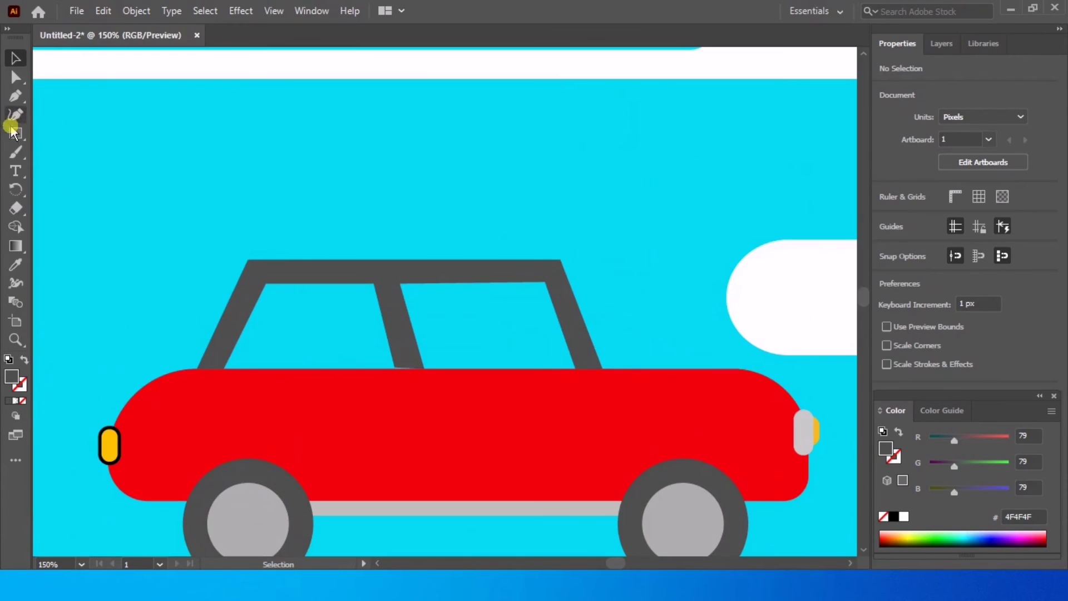
drag(252, 227, 358, 383)
click(297, 169)
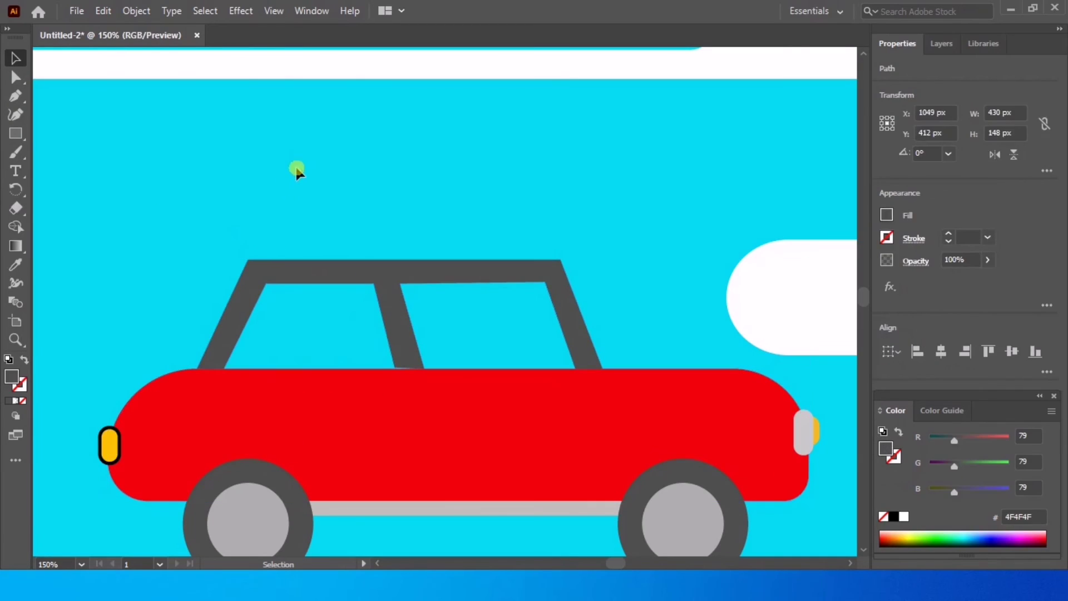
Draw a small rectangle of about 12 × 7 px on the roof near its rear end
click(15, 136)
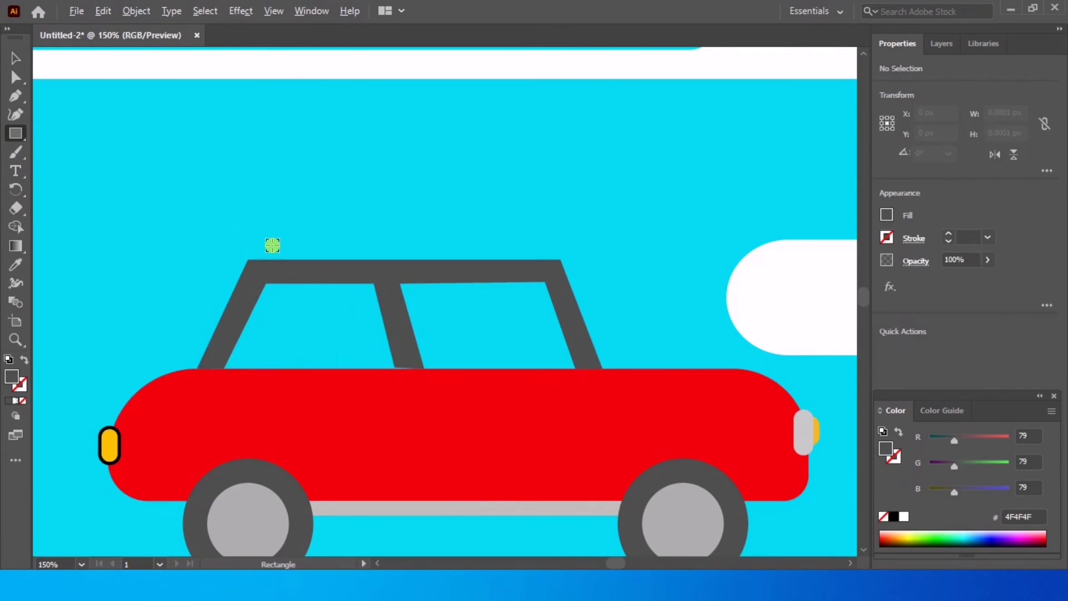
scroll(272, 243, up, 2)
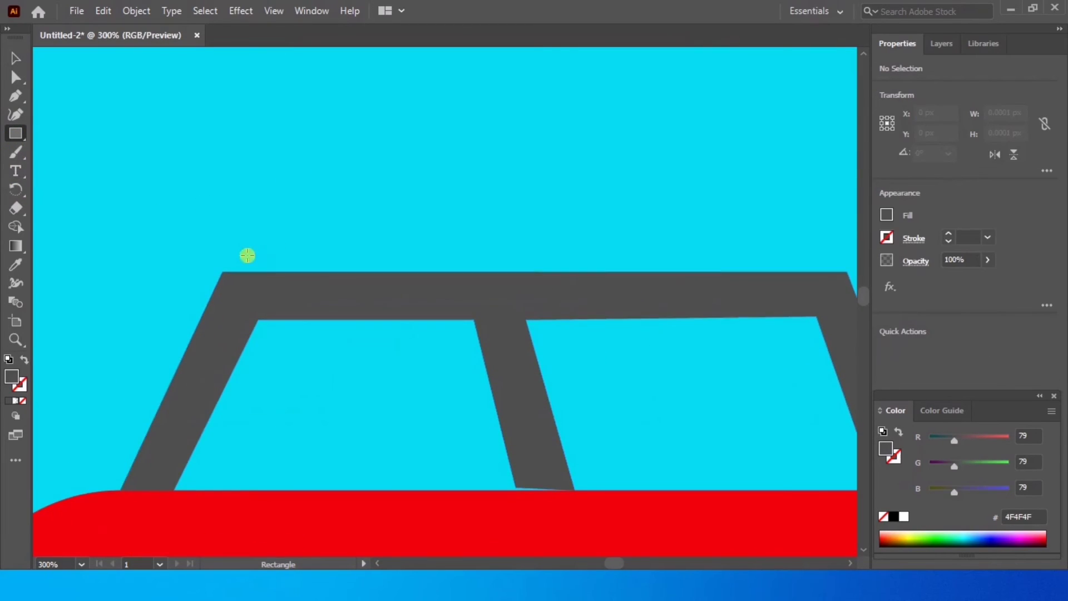
drag(261, 256, 301, 278)
click(17, 63)
scroll(219, 167, down, 2)
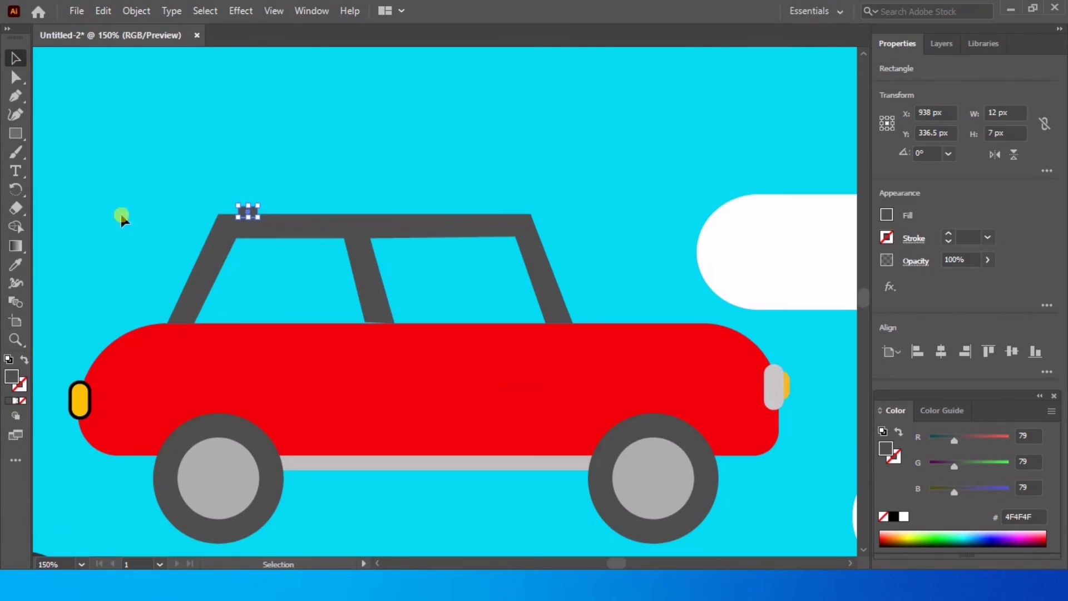
Fill the small roof rectangle with the hubcap's grey AFAFAF using the Eyedropper
click(17, 264)
click(219, 476)
click(15, 58)
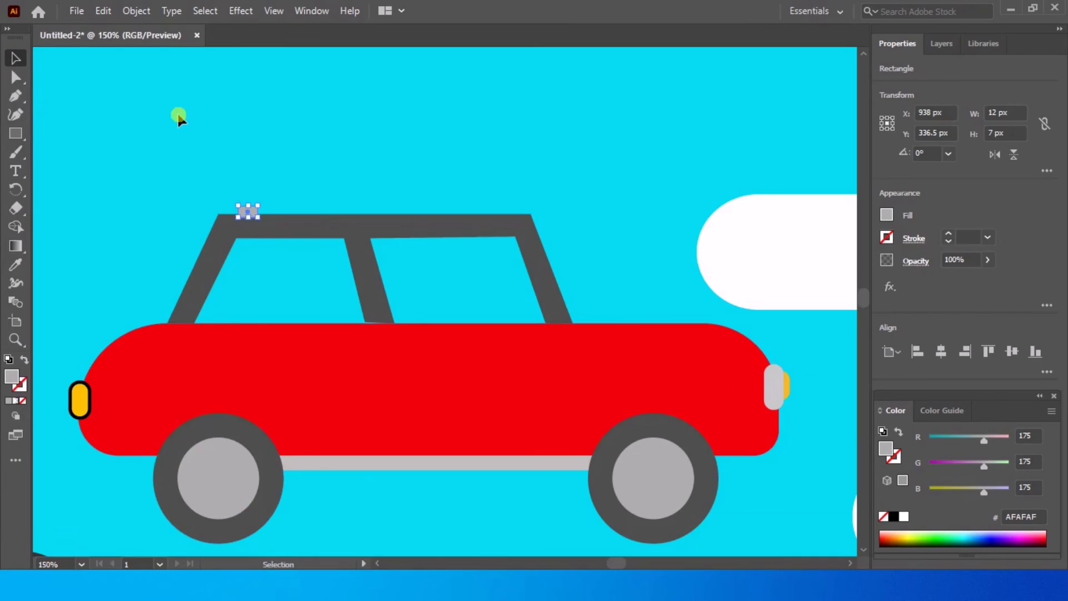
scroll(249, 131, up, 2)
drag(267, 290, 268, 291)
key(a)
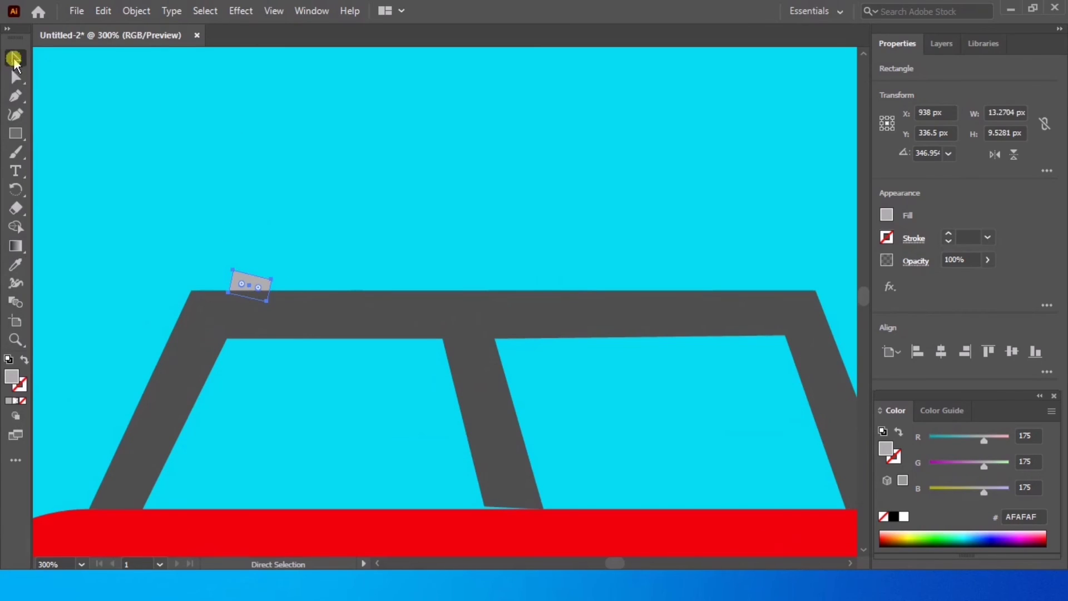
click(224, 277)
key(ctrl+z)
key(ctrl+z)
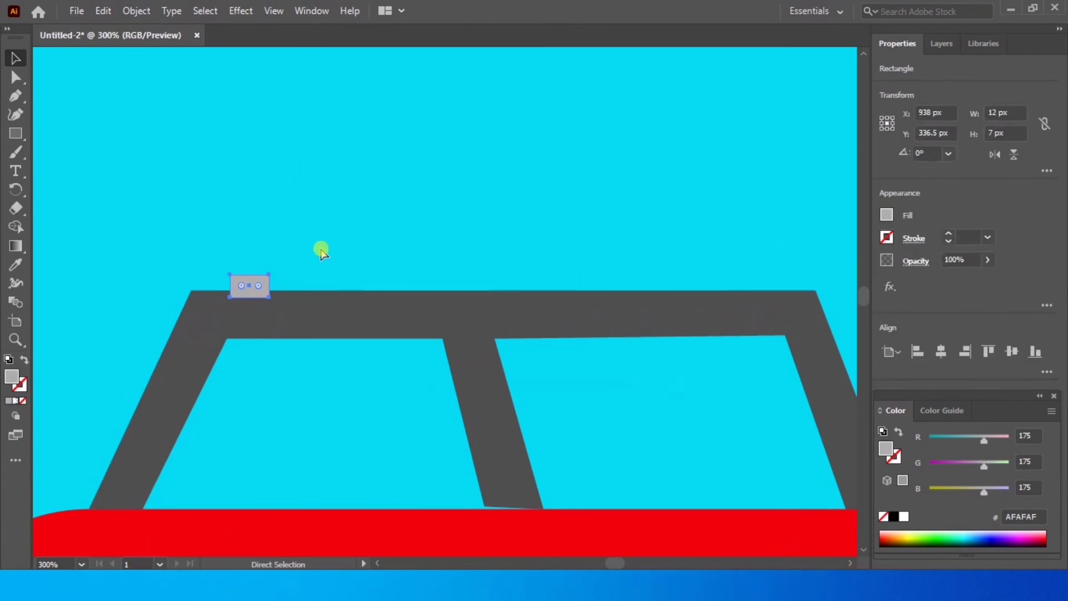
click(320, 251)
Place two copies of the small grey rectangle along the roof, one near the middle and one towards the front
click(248, 286)
scroll(239, 287, up, 2)
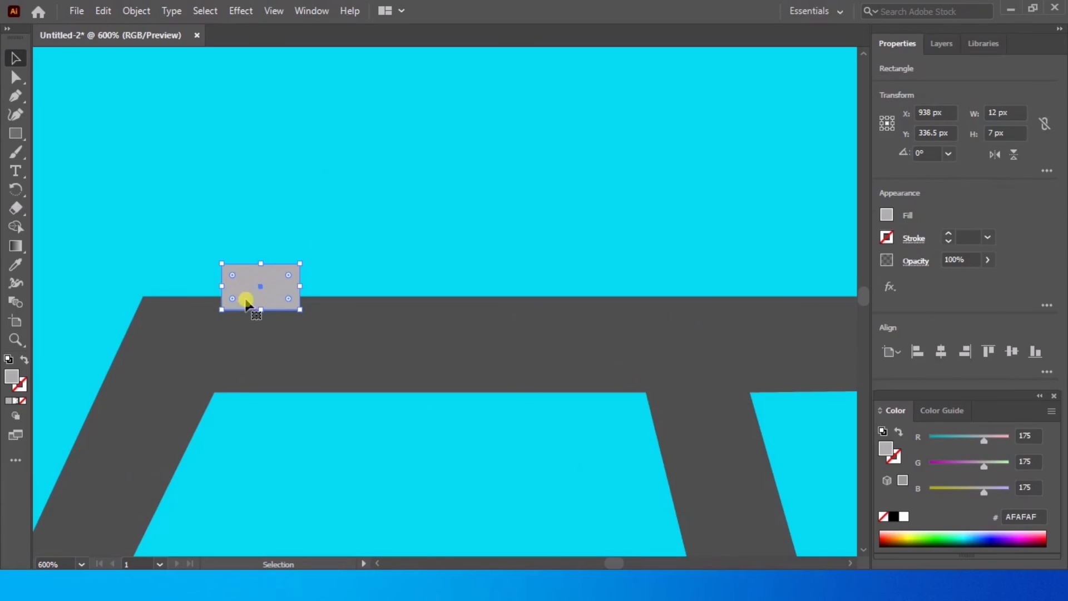
scroll(207, 281, down, 2)
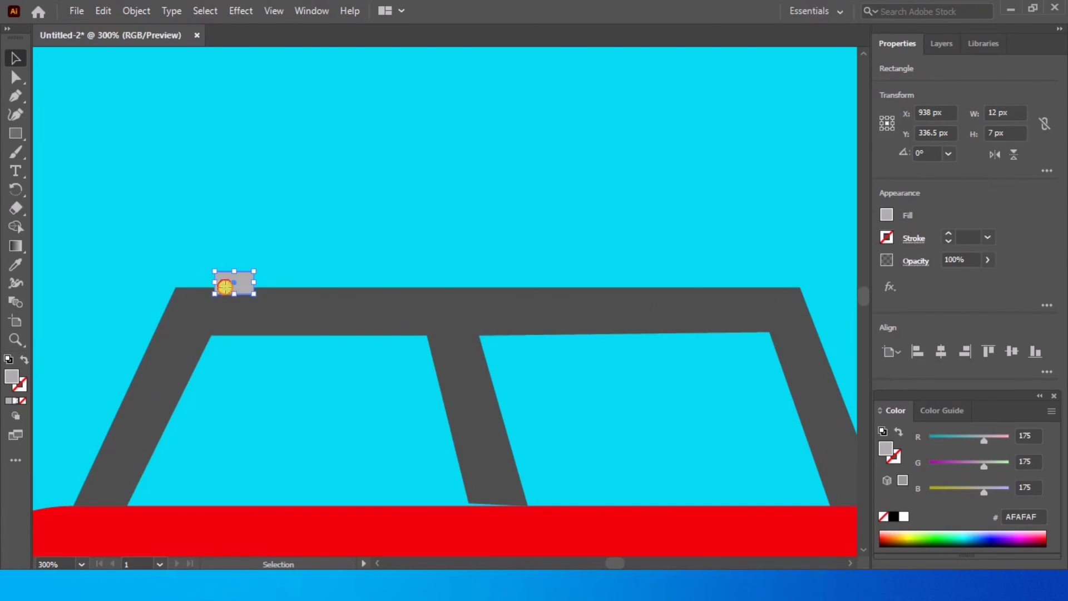
drag(225, 287, 635, 299)
click(243, 213)
click(576, 172)
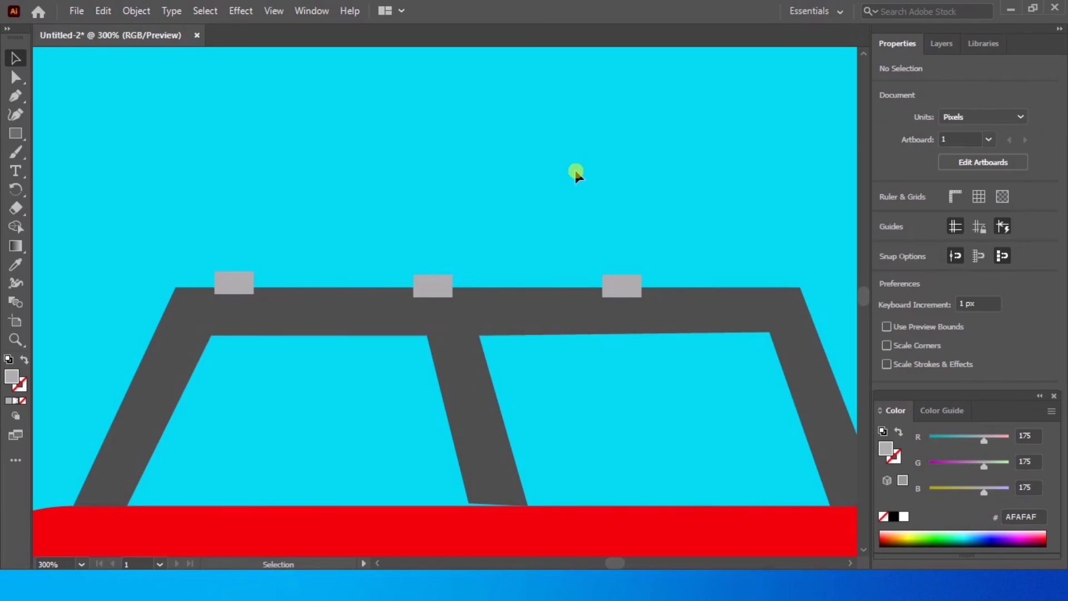
Bring the dark cabin frame in front of the three grey roof rectangles
right_click(665, 308)
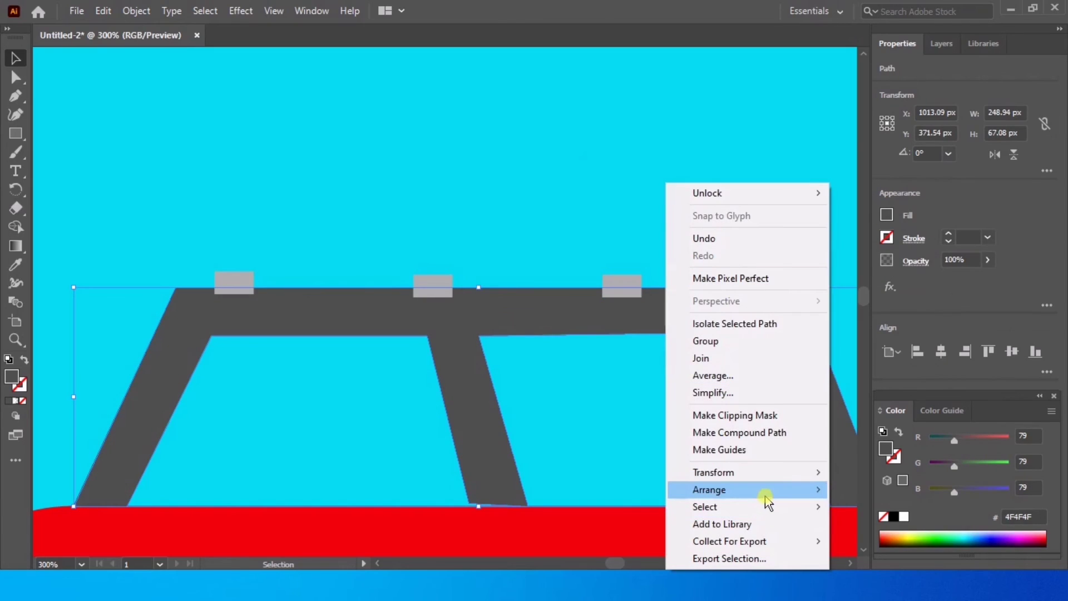
mouse_move(767, 490)
click(884, 491)
click(550, 233)
Group the three grey roof rectangles and stretch the group slightly upward
drag(645, 264, 202, 279)
right_click(248, 281)
click(314, 346)
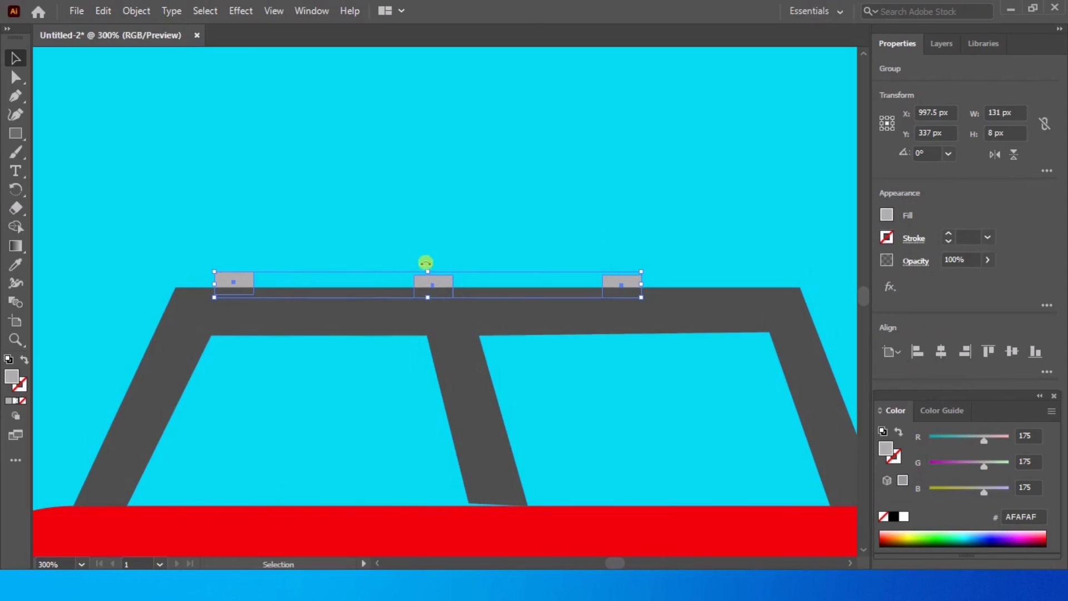
drag(424, 264, 430, 234)
click(338, 177)
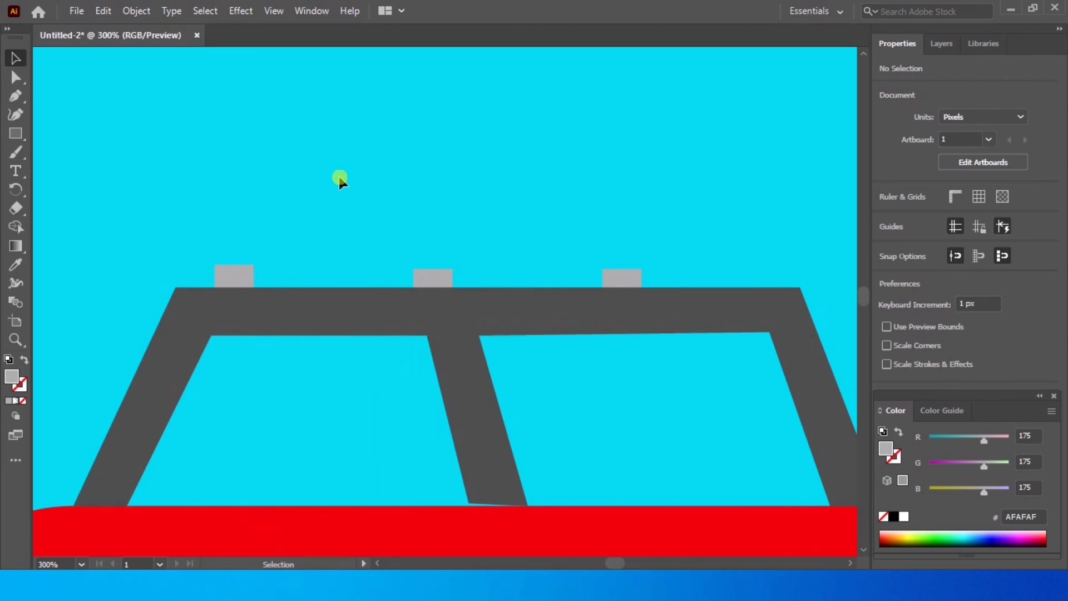
Draw a long grey bar of about 170 × 7 px across the tops of the three roof blocks
click(15, 134)
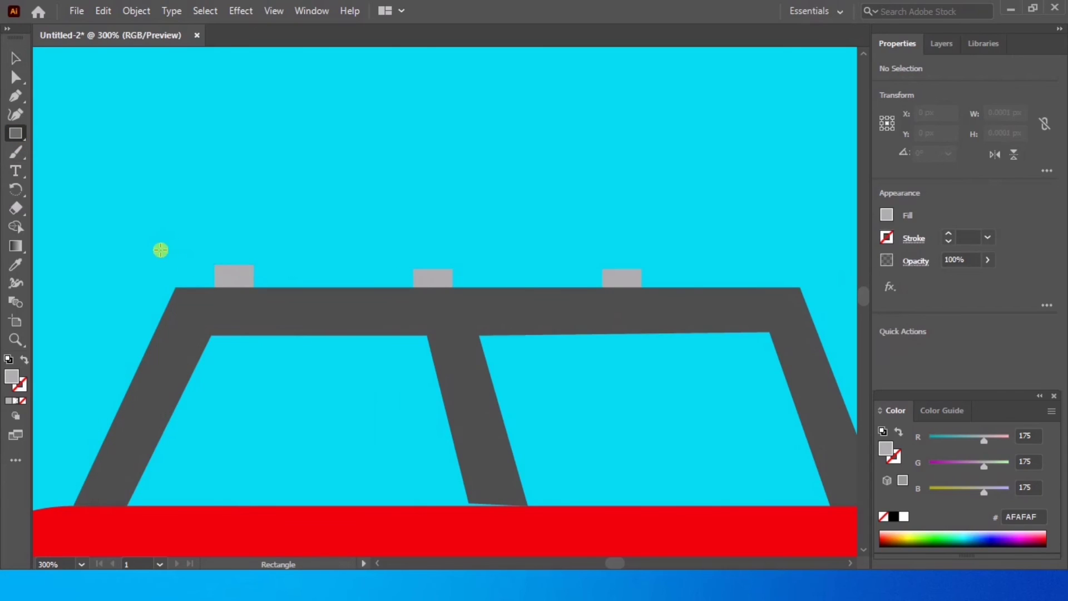
drag(157, 245, 709, 272)
click(16, 58)
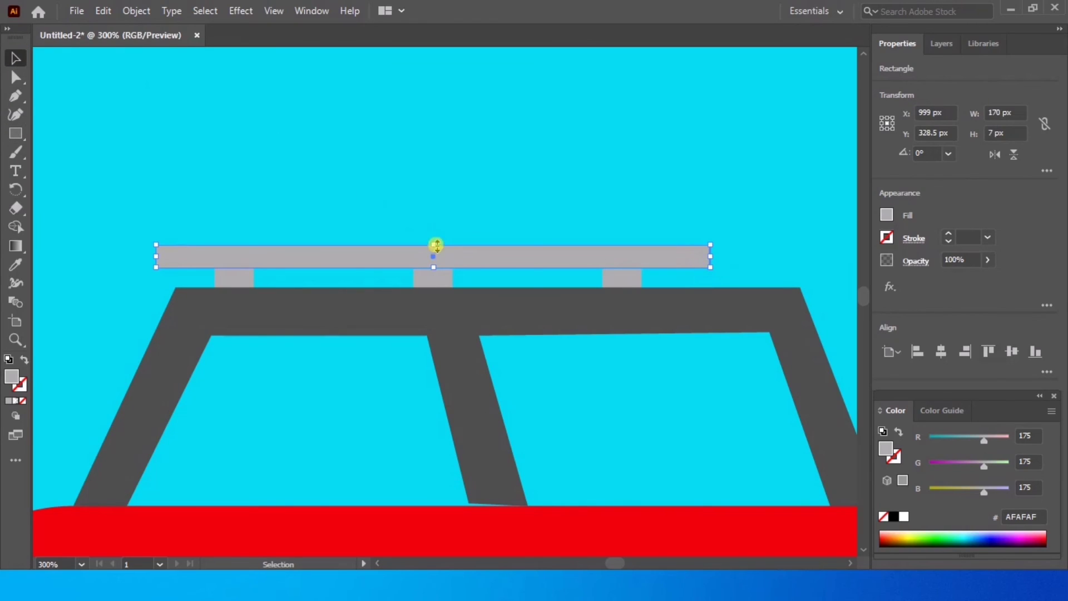
Reduce the long roof bar's height to 4 px and match its fill to the cabin frame's dark grey, 4F4F4F
drag(436, 245, 436, 256)
click(429, 212)
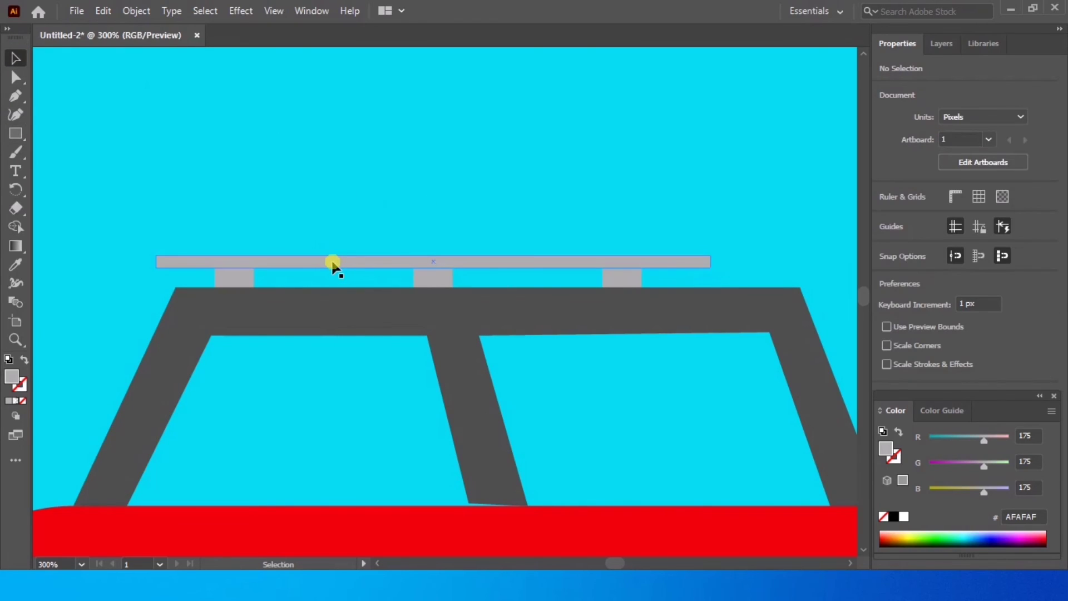
click(332, 262)
click(16, 264)
click(231, 305)
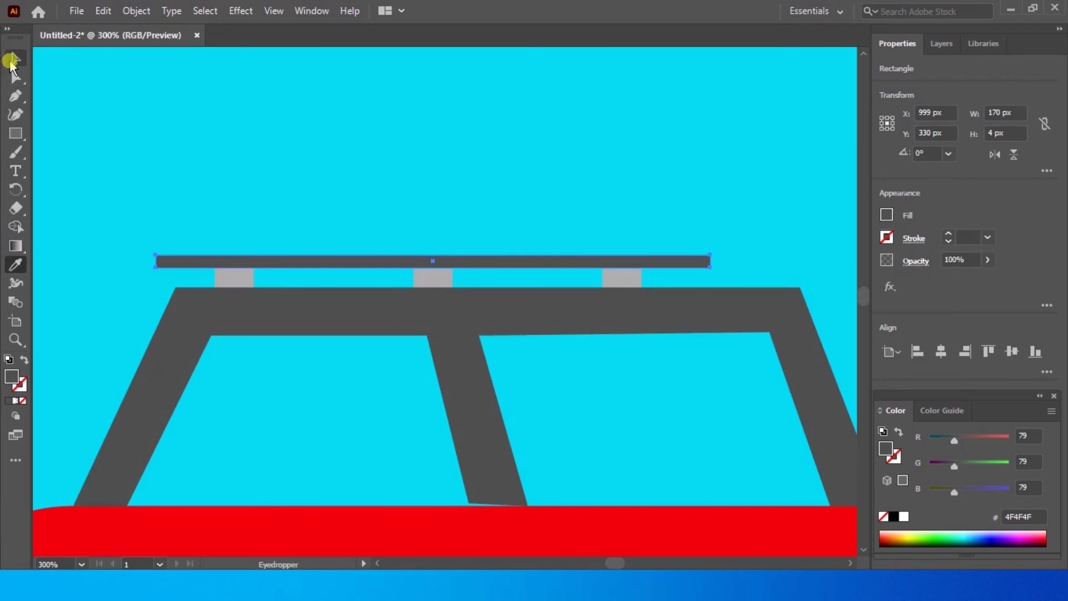
click(11, 60)
click(370, 281)
Fully round both ends of the dark roof bar
click(345, 263)
click(14, 75)
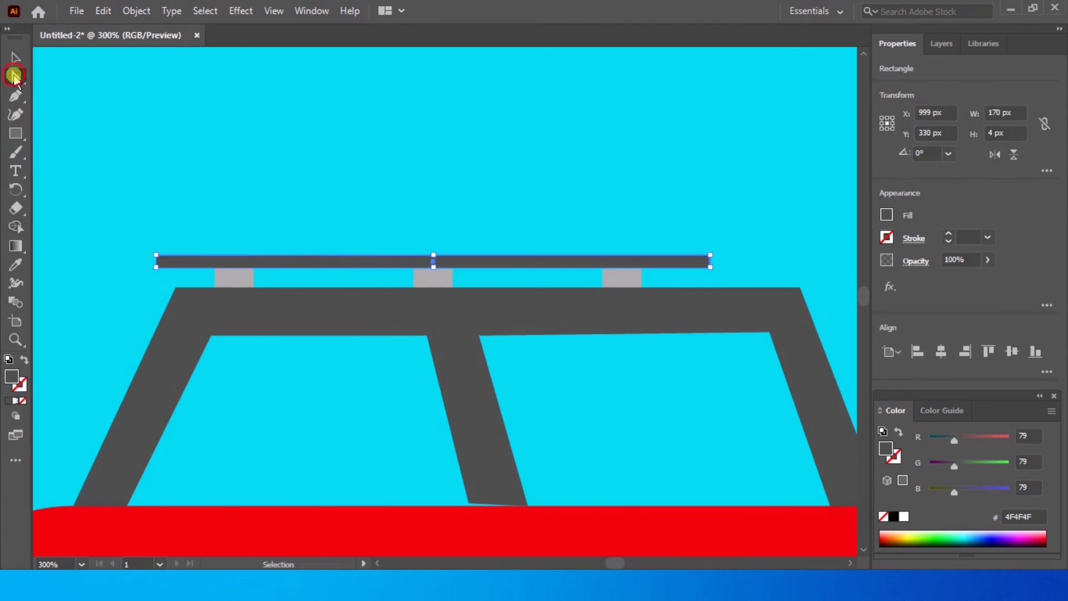
scroll(170, 266, up, 2)
drag(145, 258, 174, 259)
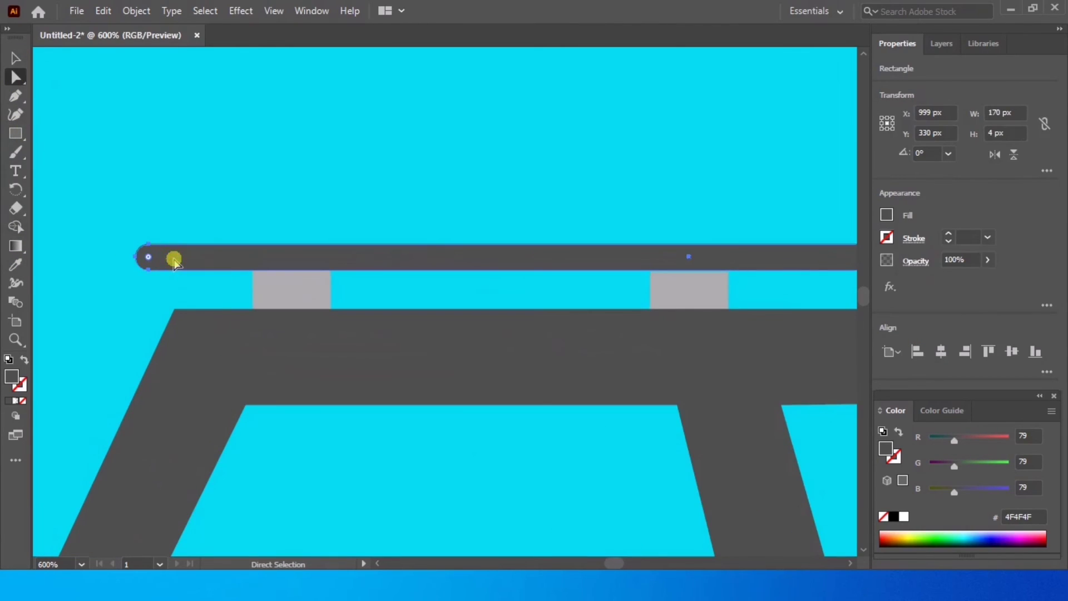
click(12, 63)
click(129, 217)
scroll(129, 217, down, 3)
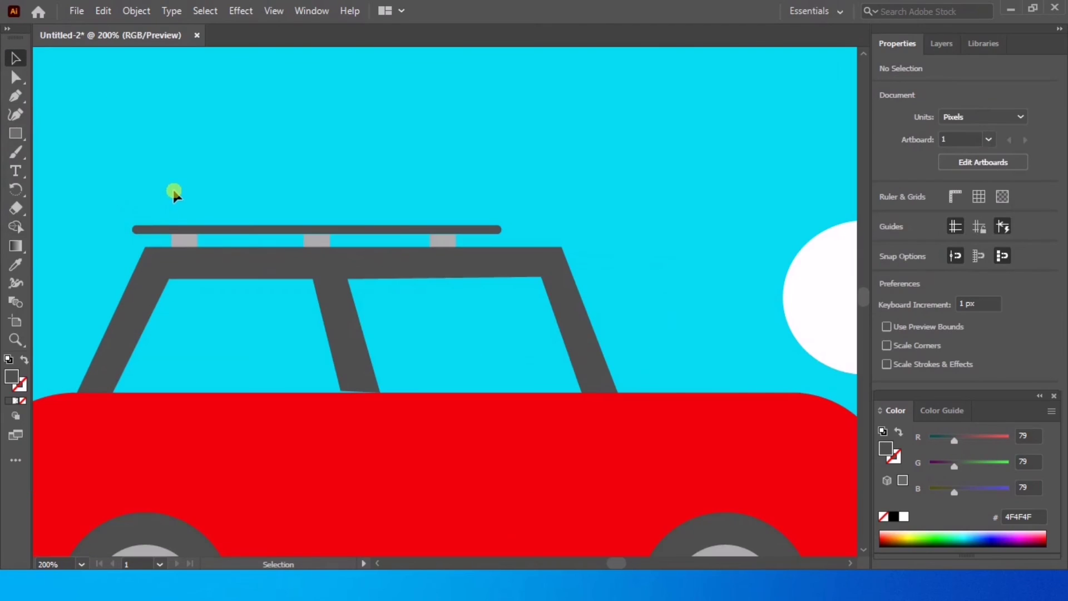
Draw a dark grey luggage box of about 129 × 25 px on top of the roof bar and fully round its corners
click(17, 134)
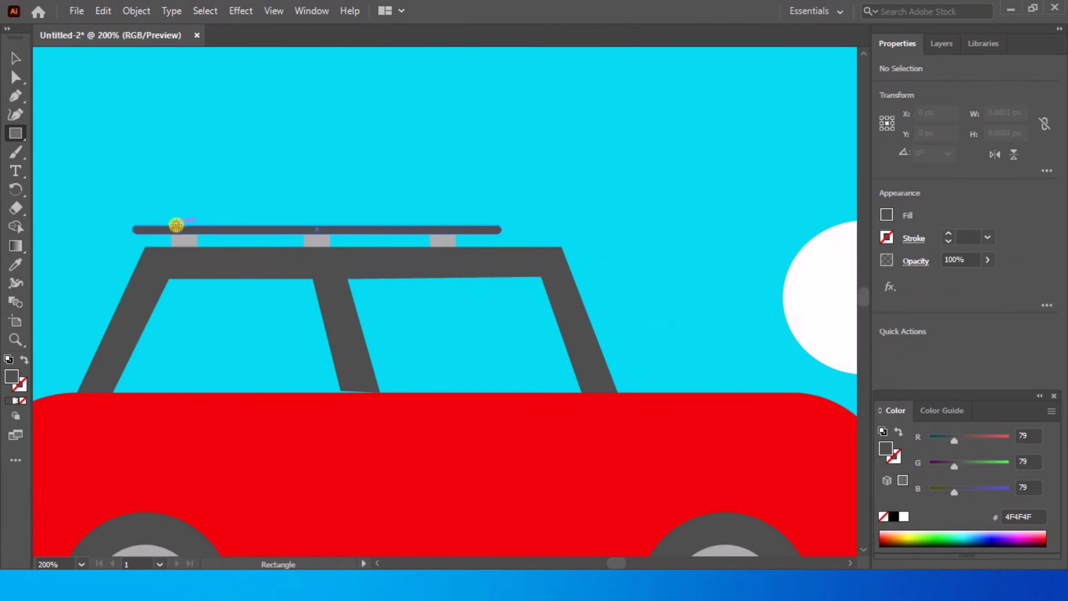
drag(176, 224, 457, 171)
click(16, 77)
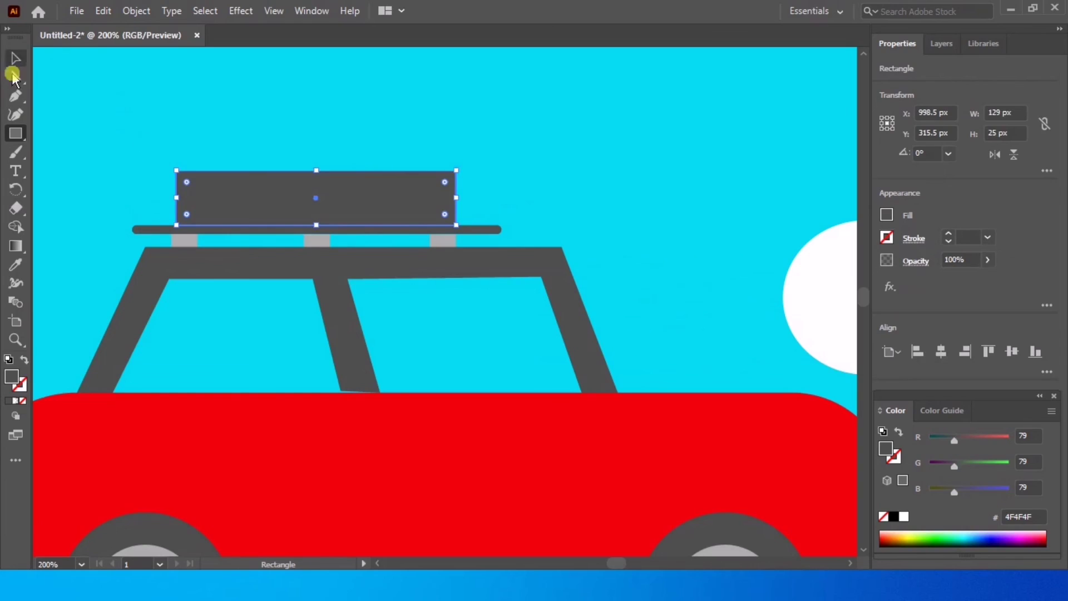
drag(187, 183, 239, 205)
click(19, 58)
click(453, 143)
Move the light-grey headlight cover at the car's front 2 px back into the red body
scroll(456, 161, down, 4)
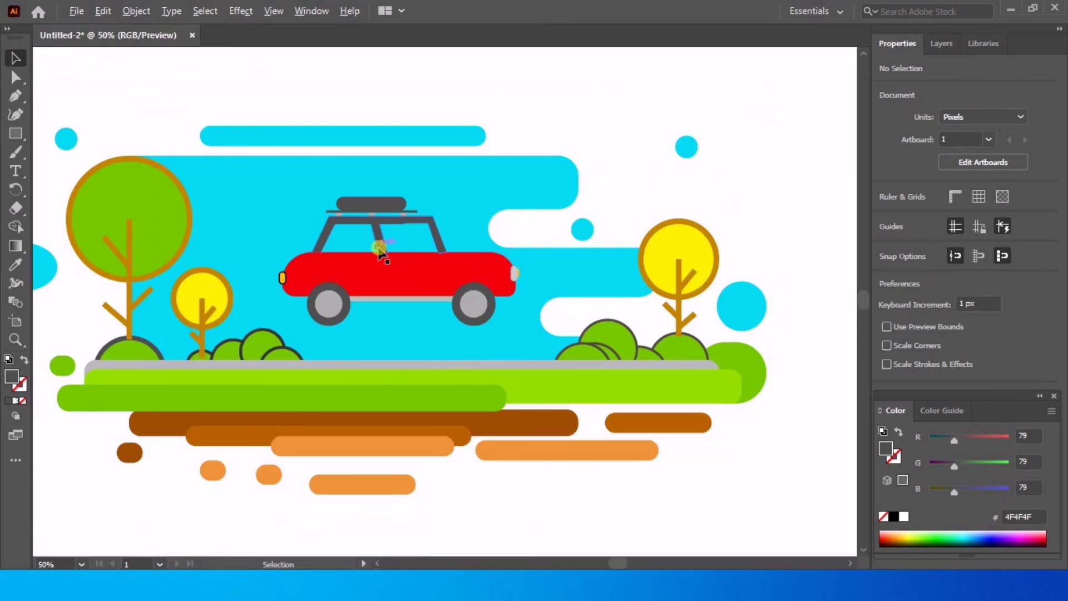
scroll(379, 247, up, 1)
drag(501, 175, 259, 341)
click(569, 269)
scroll(559, 285, up, 1)
scroll(561, 286, up, 4)
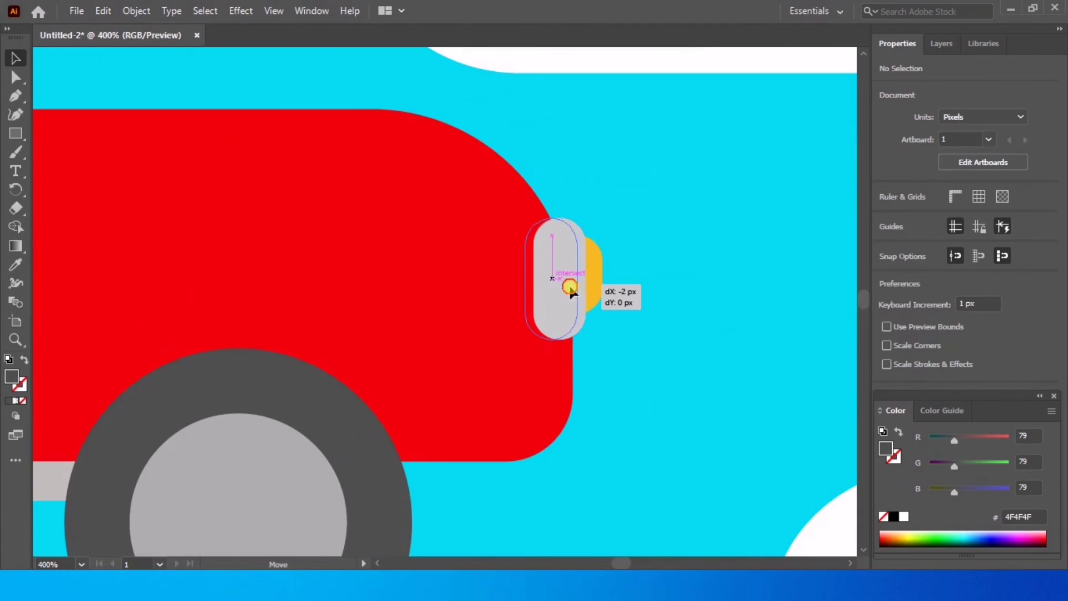
Add a 1 pt stroke to the yellow lamp behind the light-grey headlight cover
click(592, 280)
scroll(479, 172, down, 4)
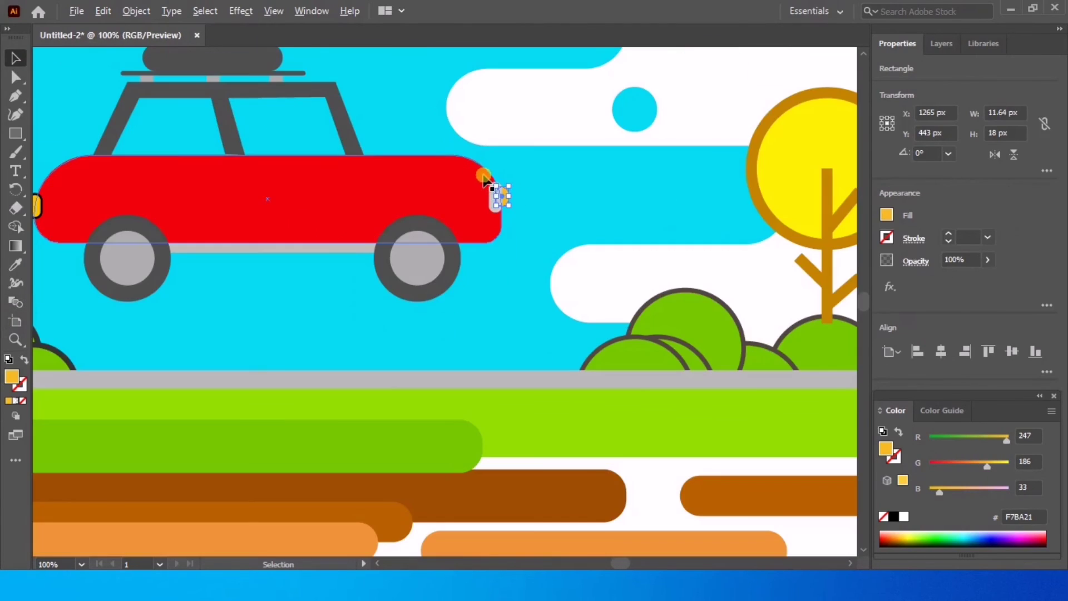
click(555, 181)
click(507, 201)
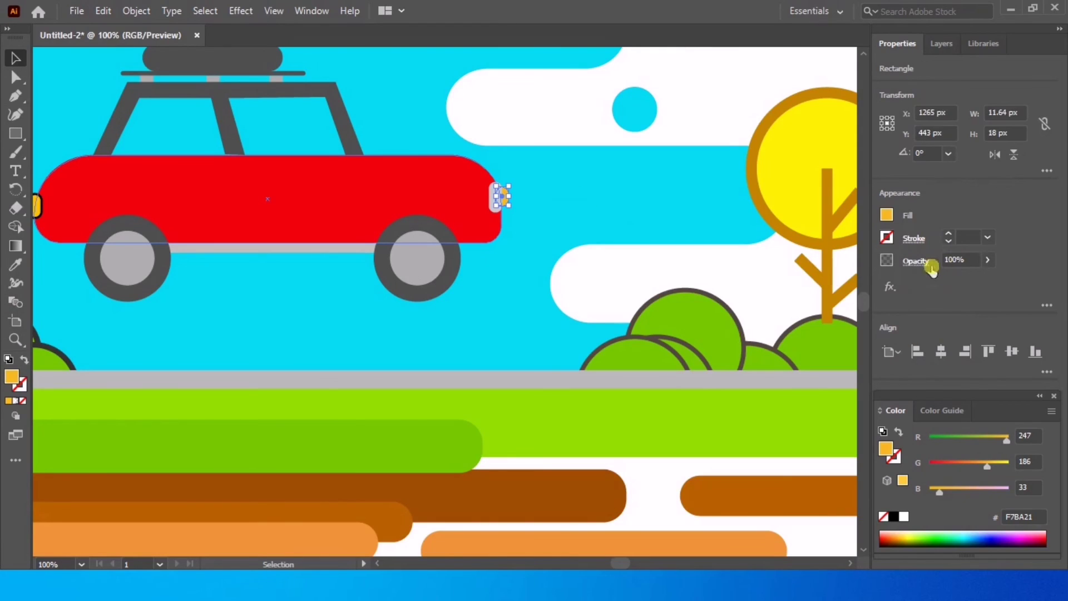
click(887, 238)
click(750, 294)
scroll(575, 200, down, 3)
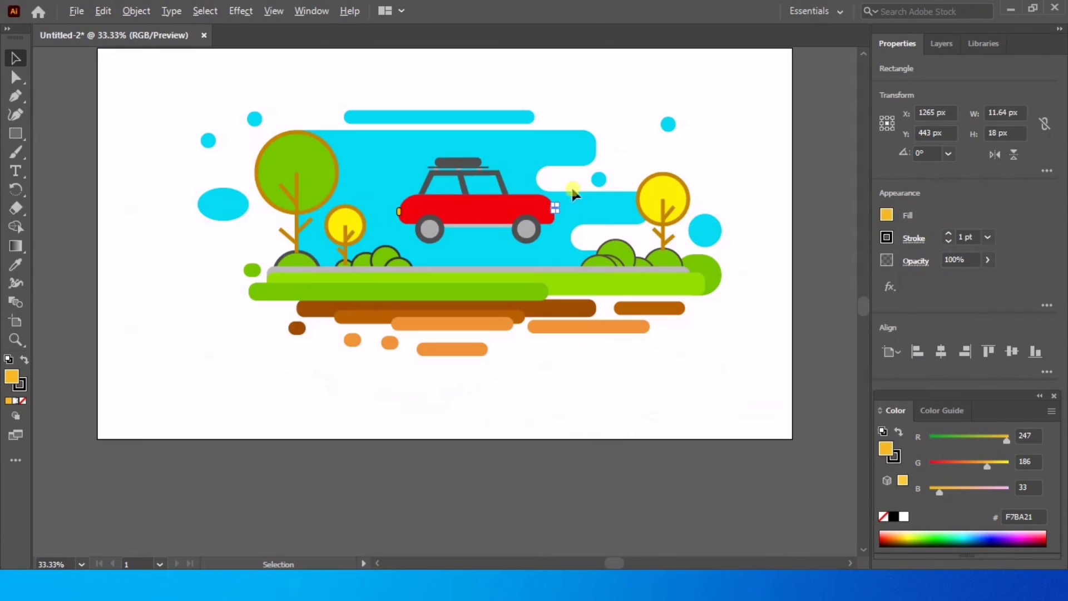
click(574, 193)
Enlarge the whole car to about 535 × 287 px and move it down so the wheels rest on the grey road
scroll(556, 208, up, 2)
drag(256, 295, 255, 295)
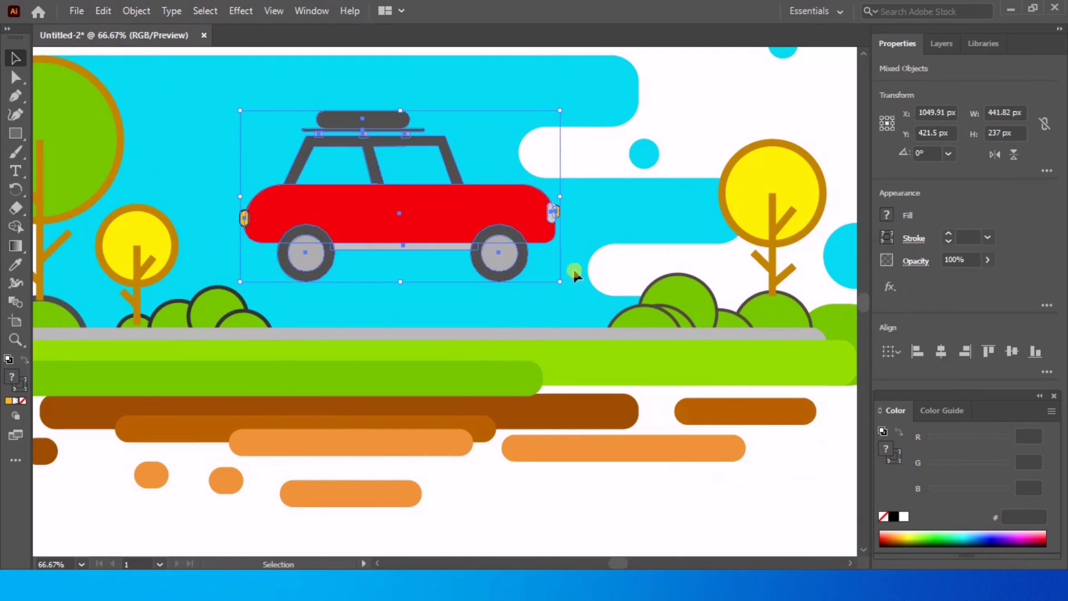
drag(564, 283, 623, 306)
drag(453, 203, 455, 232)
click(735, 106)
scroll(416, 193, down, 1)
Select all the car's parts and group them
drag(531, 166, 284, 280)
drag(603, 119, 291, 300)
right_click(332, 224)
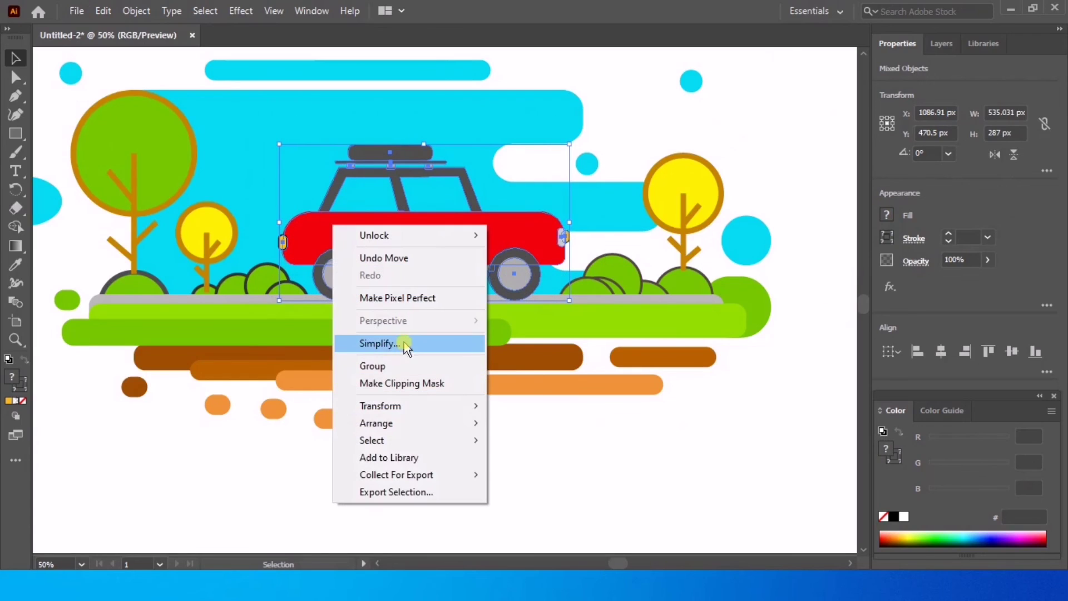
click(395, 364)
click(632, 122)
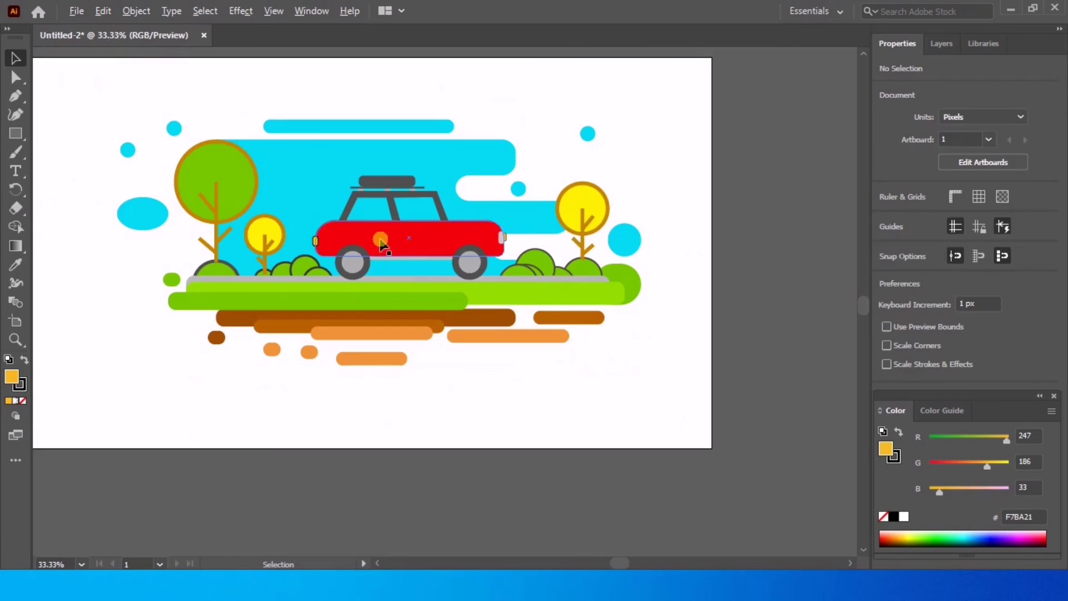
Unlock the small cyan circle just above the large green tree
key(ctrl+minus)
key(ctrl+minus)
click(494, 253)
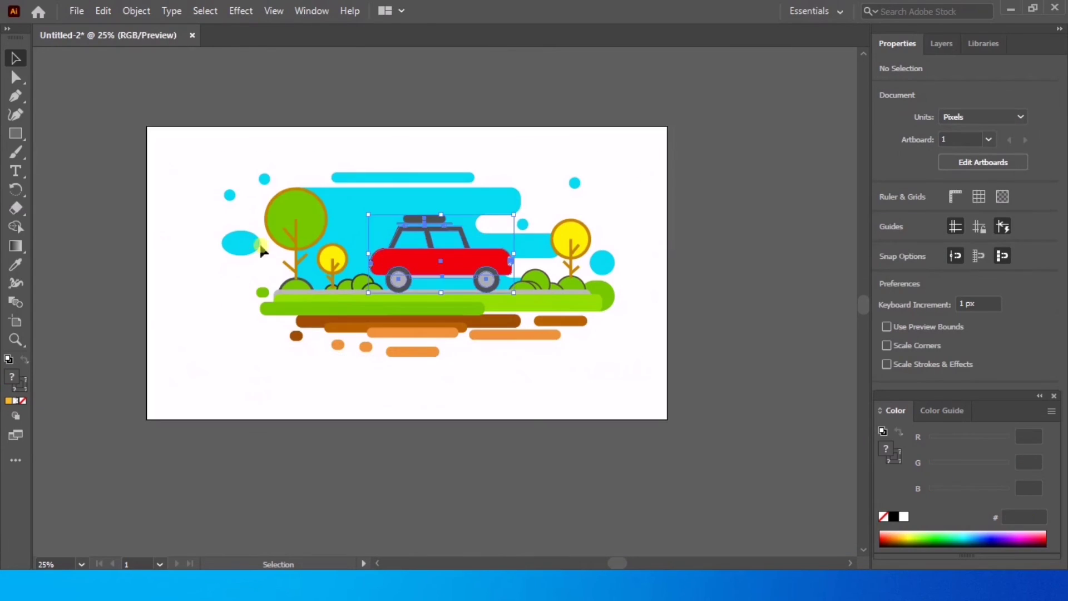
right_click(263, 184)
mouse_move(328, 186)
click(477, 186)
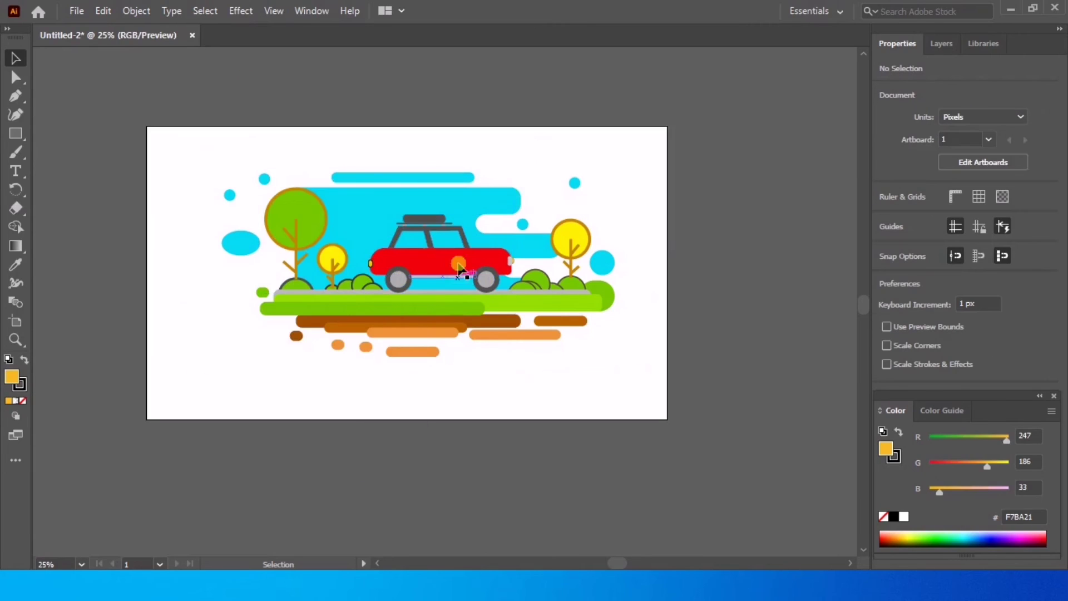
Create filled shapes in both window openings of the car with the Shape Builder tool
key(ctrl+plus)
key(ctrl+plus)
key(ctrl+plus)
drag(585, 66, 279, 248)
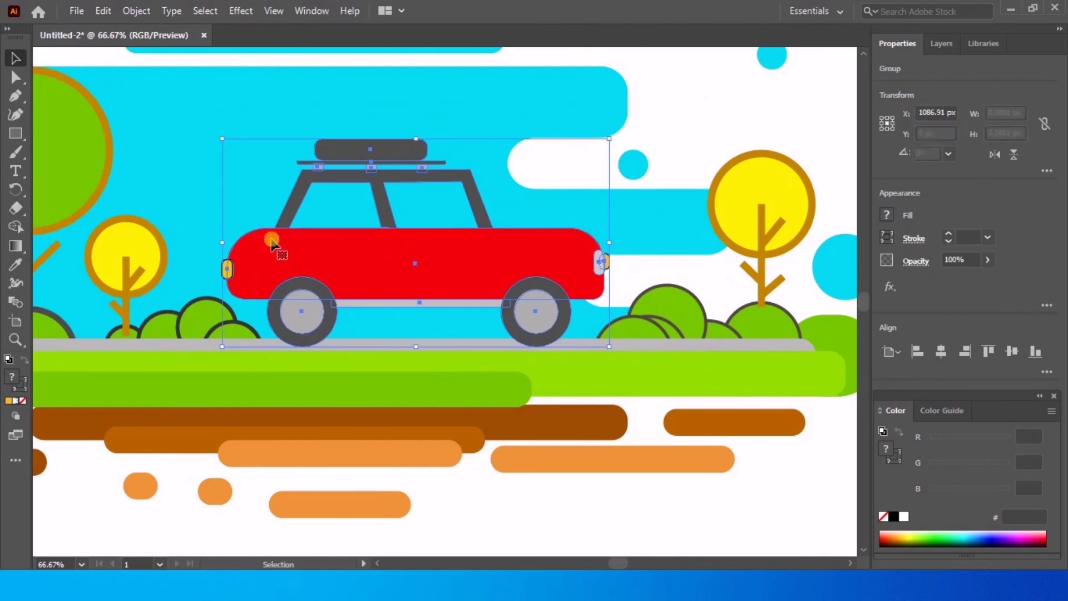
click(15, 227)
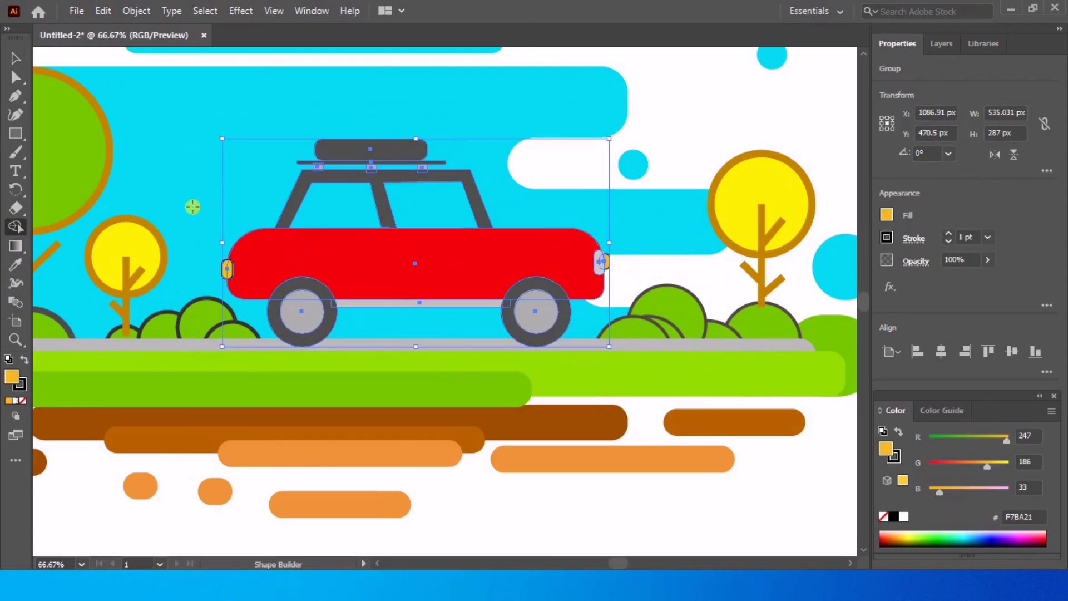
click(327, 210)
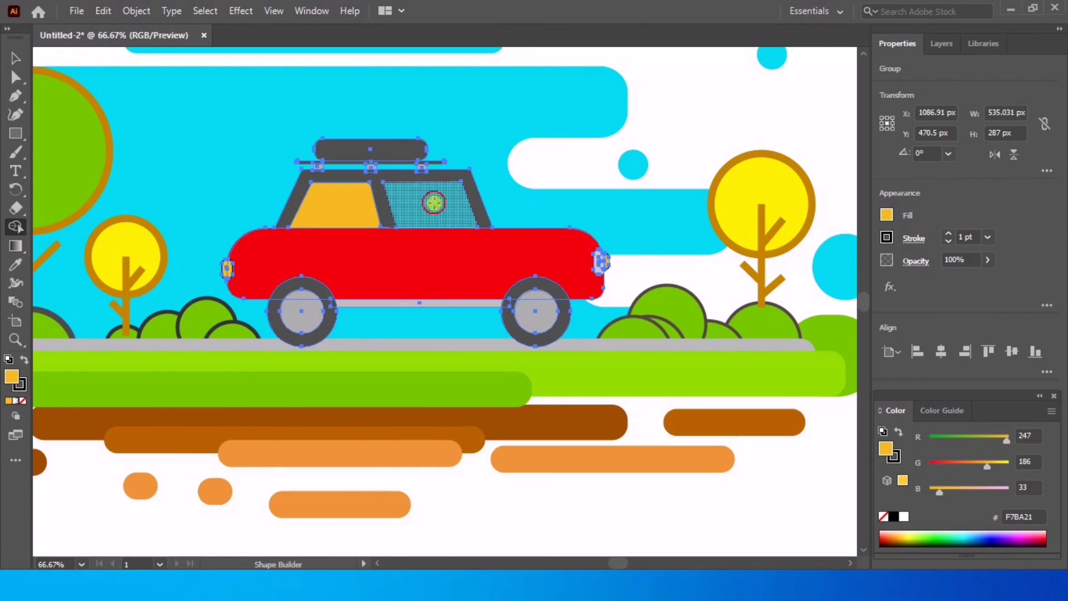
click(431, 203)
click(16, 58)
click(544, 170)
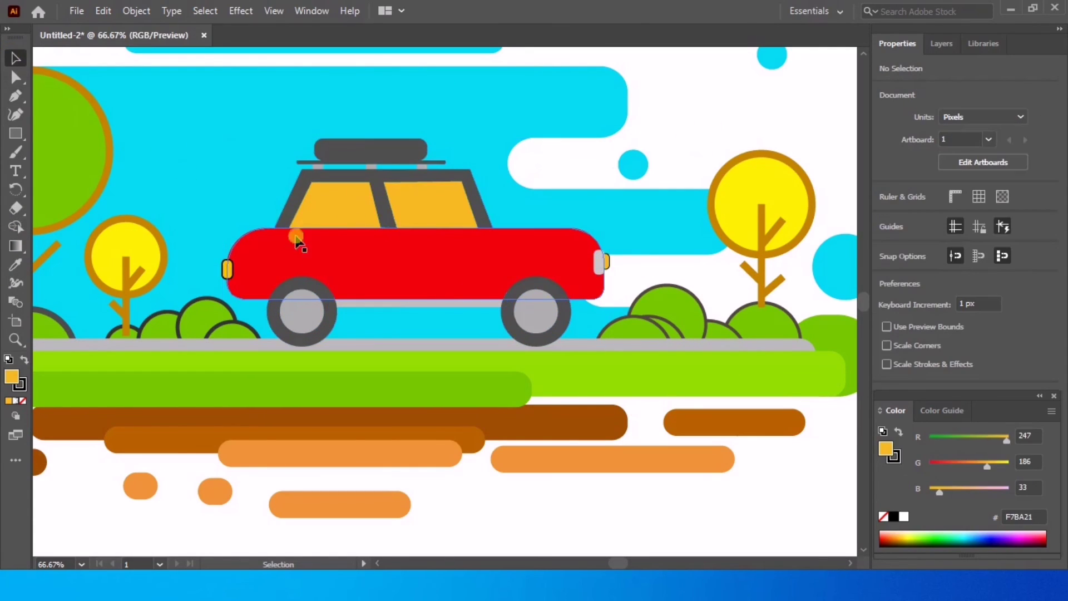
Ungroup the car so the new window shapes can be selected separately from its other parts
click(333, 209)
shift+click(421, 209)
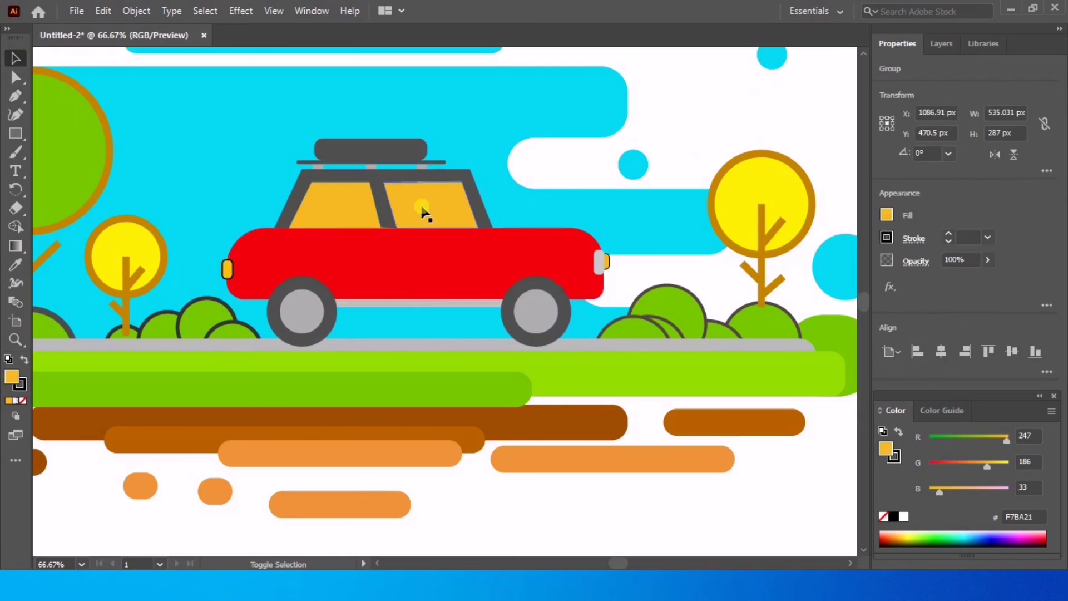
click(344, 206)
right_click(345, 204)
click(362, 357)
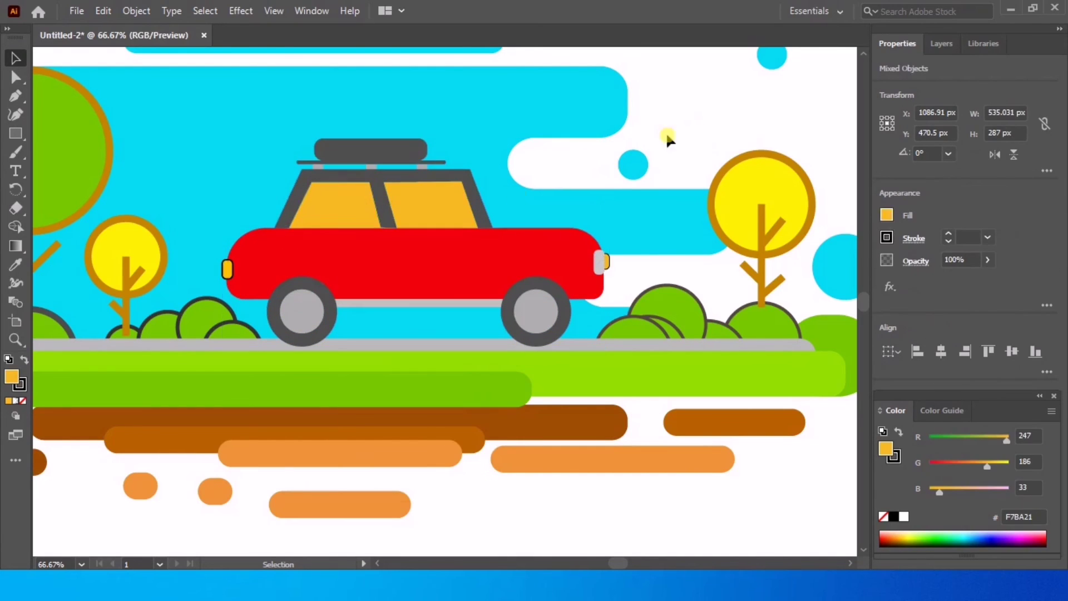
click(667, 139)
Change the fill of both car windows to blue 22A5F4
click(423, 210)
double_click(14, 378)
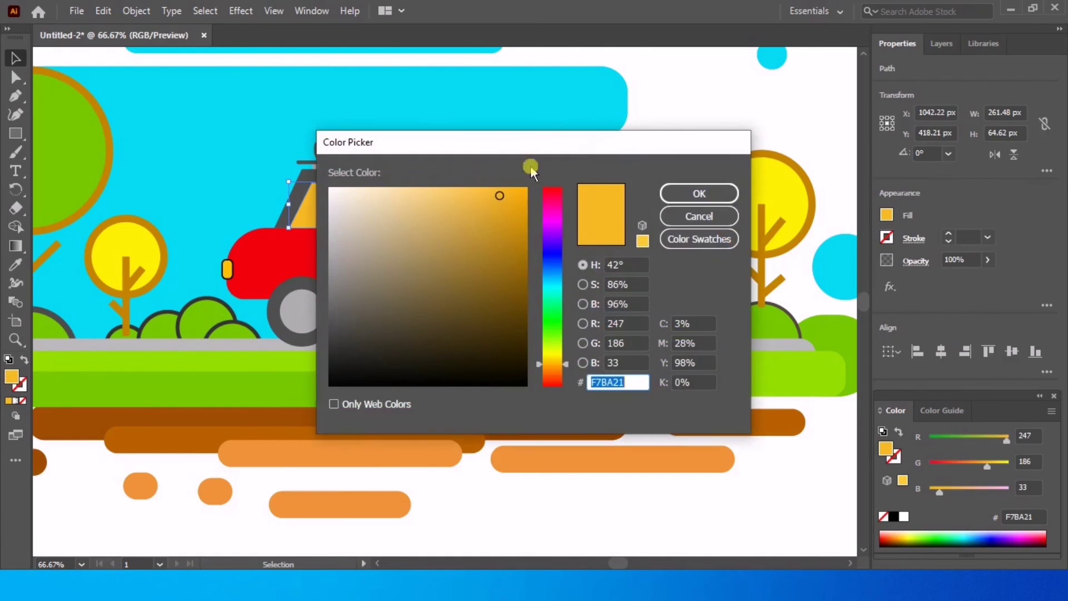
drag(552, 279, 553, 274)
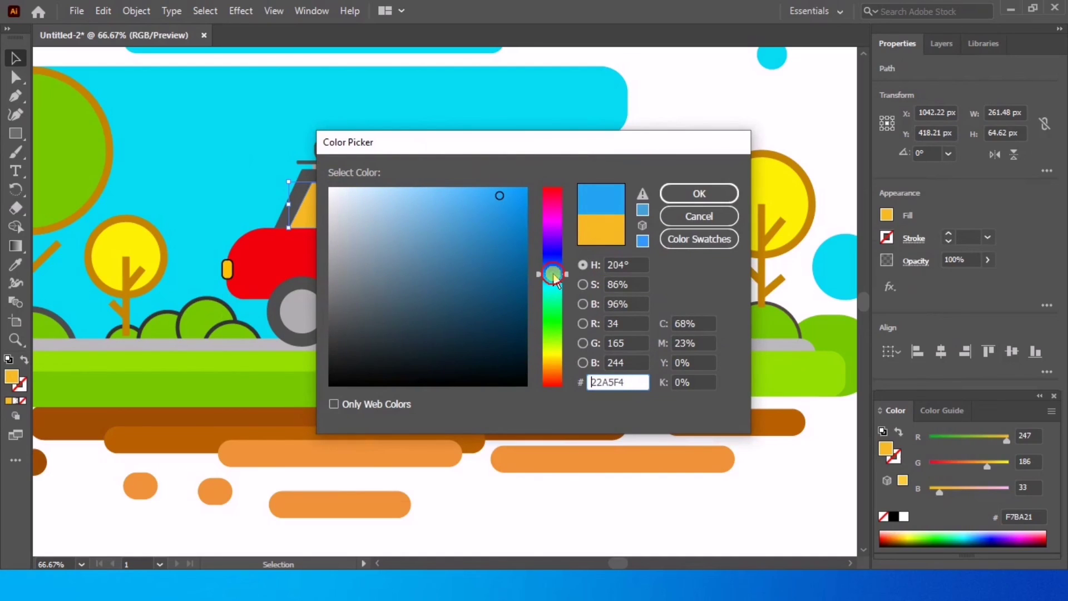
click(699, 192)
click(685, 95)
scroll(497, 239, down, 2)
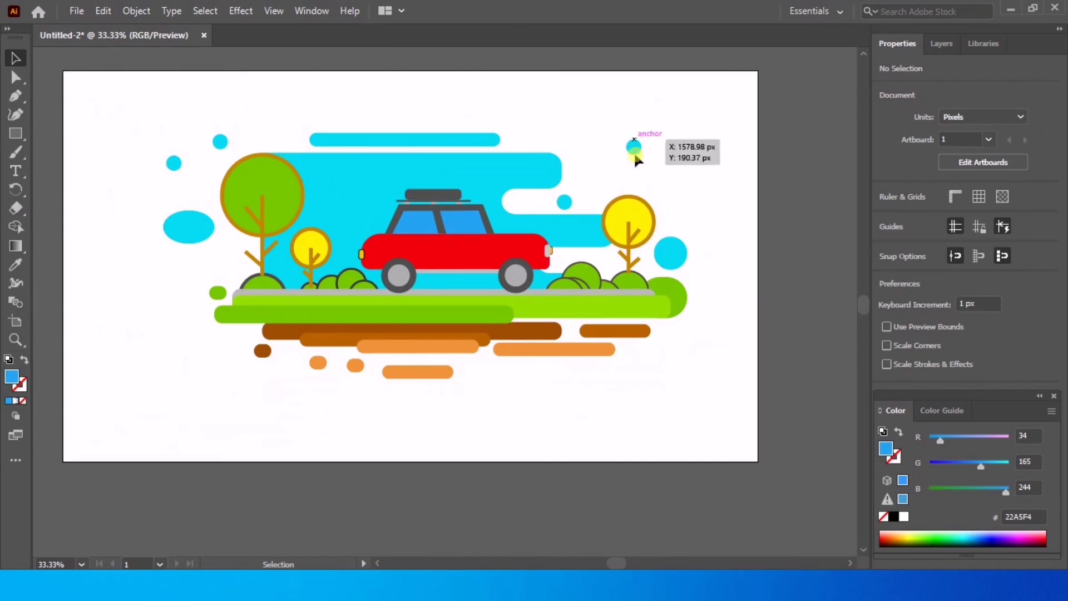
Select the car parts together with the small cyan circle above the green tree and group them
scroll(534, 333, down, 1)
drag(647, 167, 225, 375)
drag(695, 164, 225, 401)
right_click(594, 353)
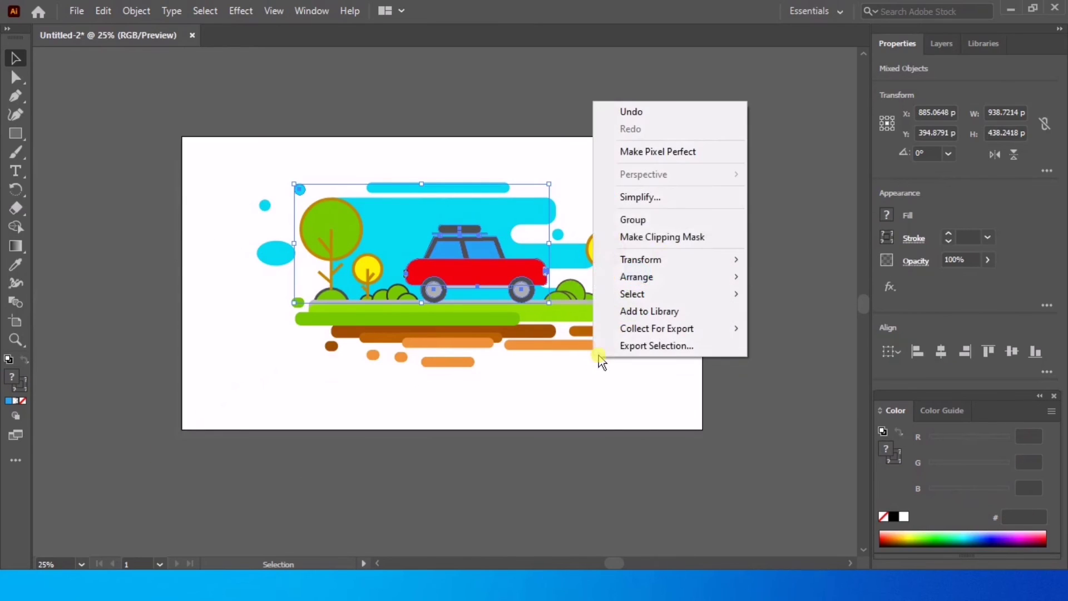
click(672, 223)
click(629, 118)
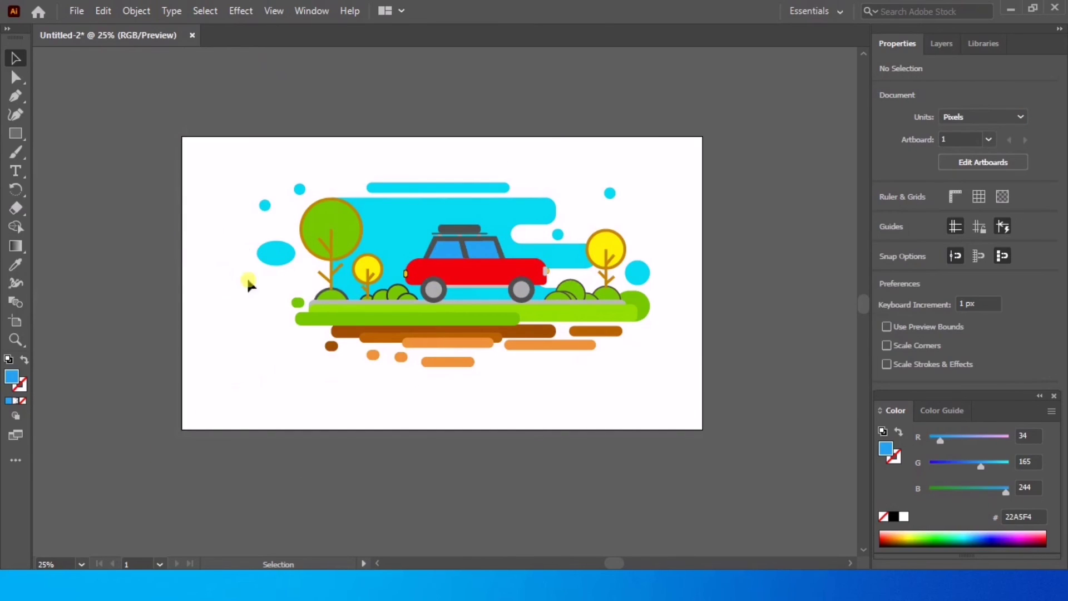
Unlock all locked objects in the illustration
click(131, 17)
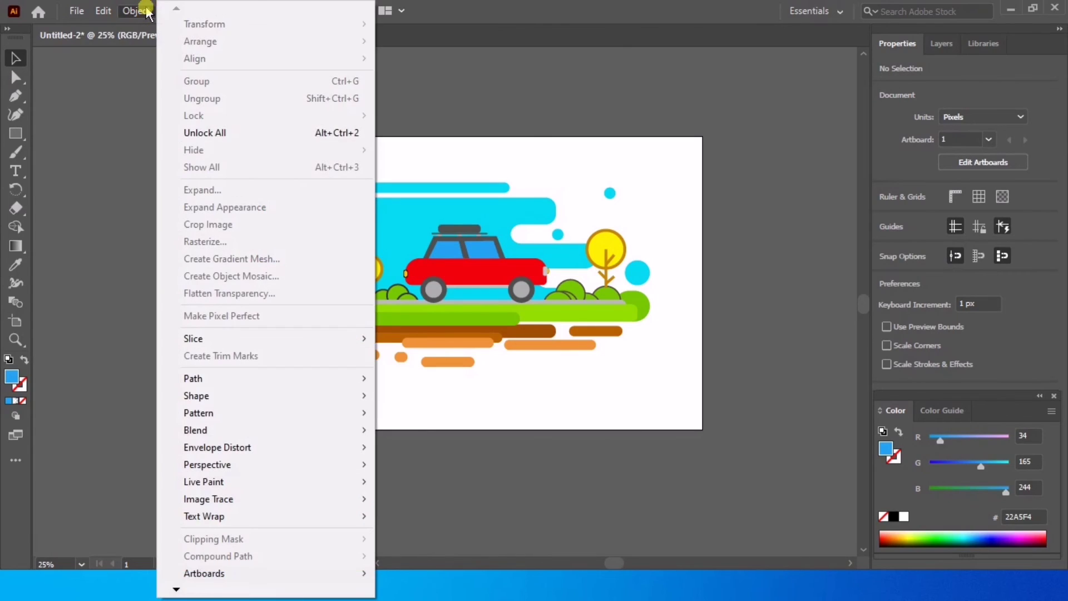
click(189, 131)
drag(641, 365, 572, 330)
click(625, 392)
key(ctrl+z)
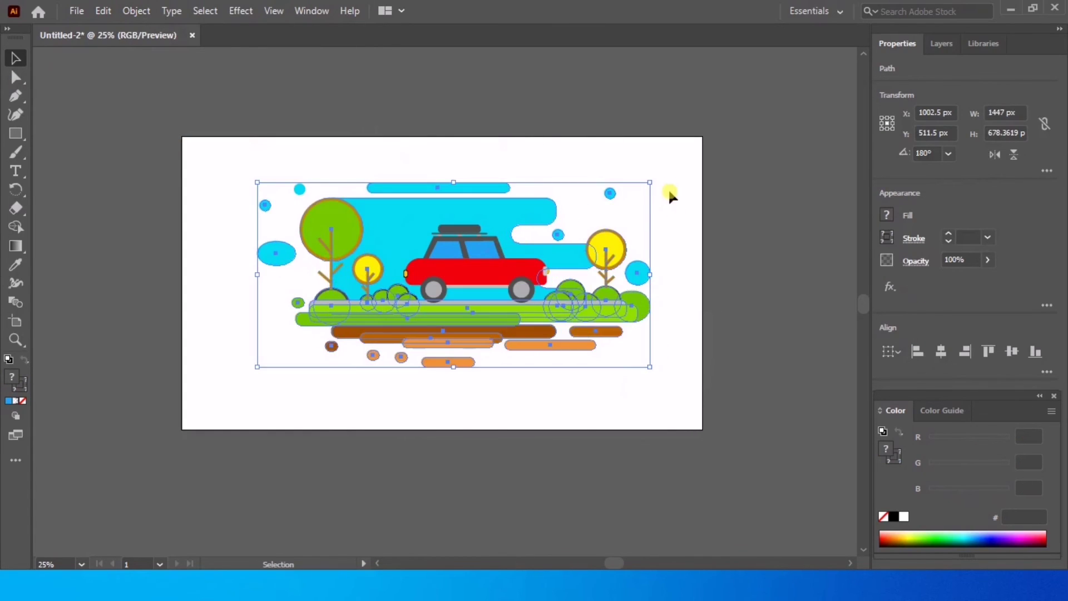
Select the whole illustration including the car and scale it down proportionally to about two-thirds of its size
drag(677, 165, 271, 394)
drag(650, 368, 581, 351)
click(591, 391)
scroll(489, 284, up, 2)
scroll(419, 471, down, 1)
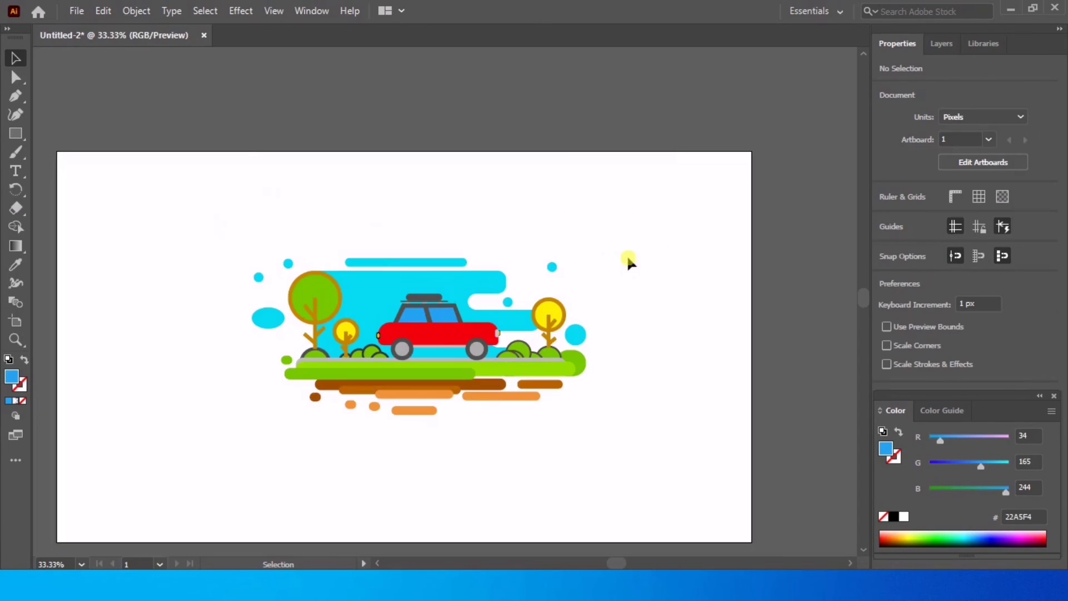
scroll(639, 292, up, 1)
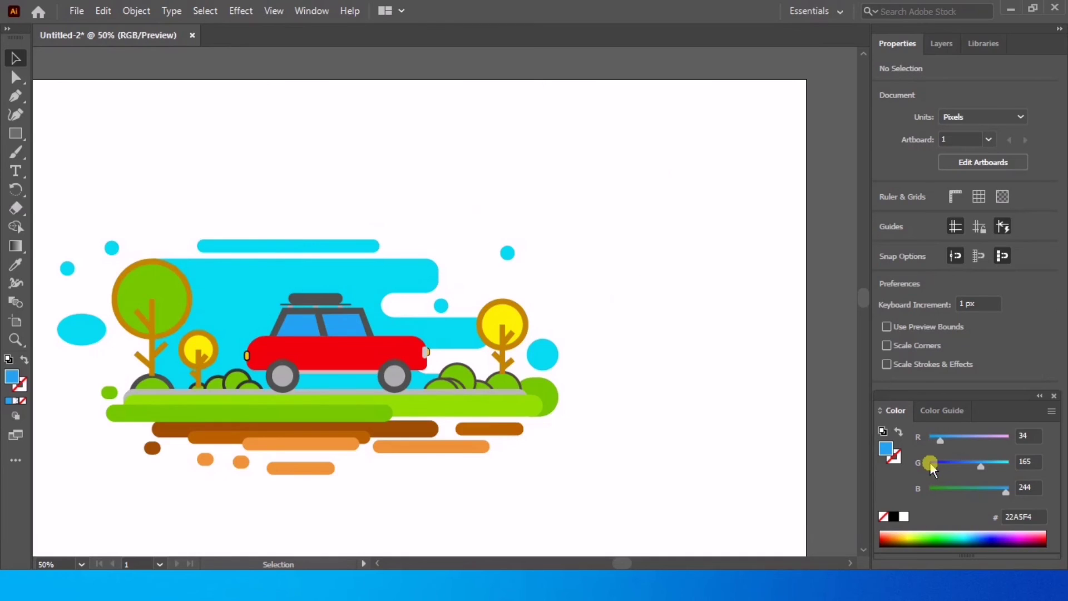